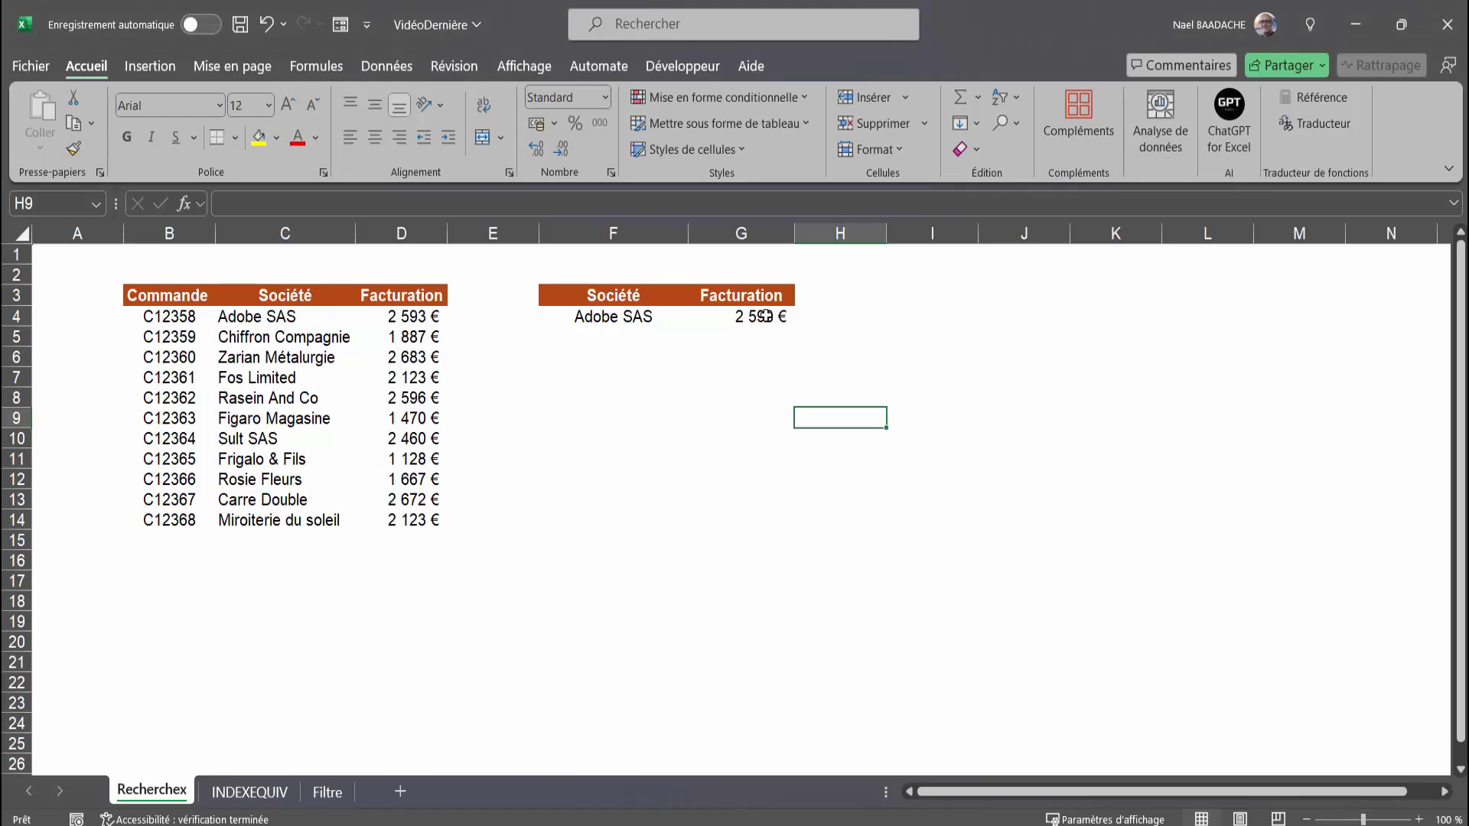
Inspect the G4 billing formula, then view the INDEX/EQUIV formula in B6 on the INDEXEQUIV sheet
double_click(766, 316)
left_click(809, 410)
left_click(276, 795)
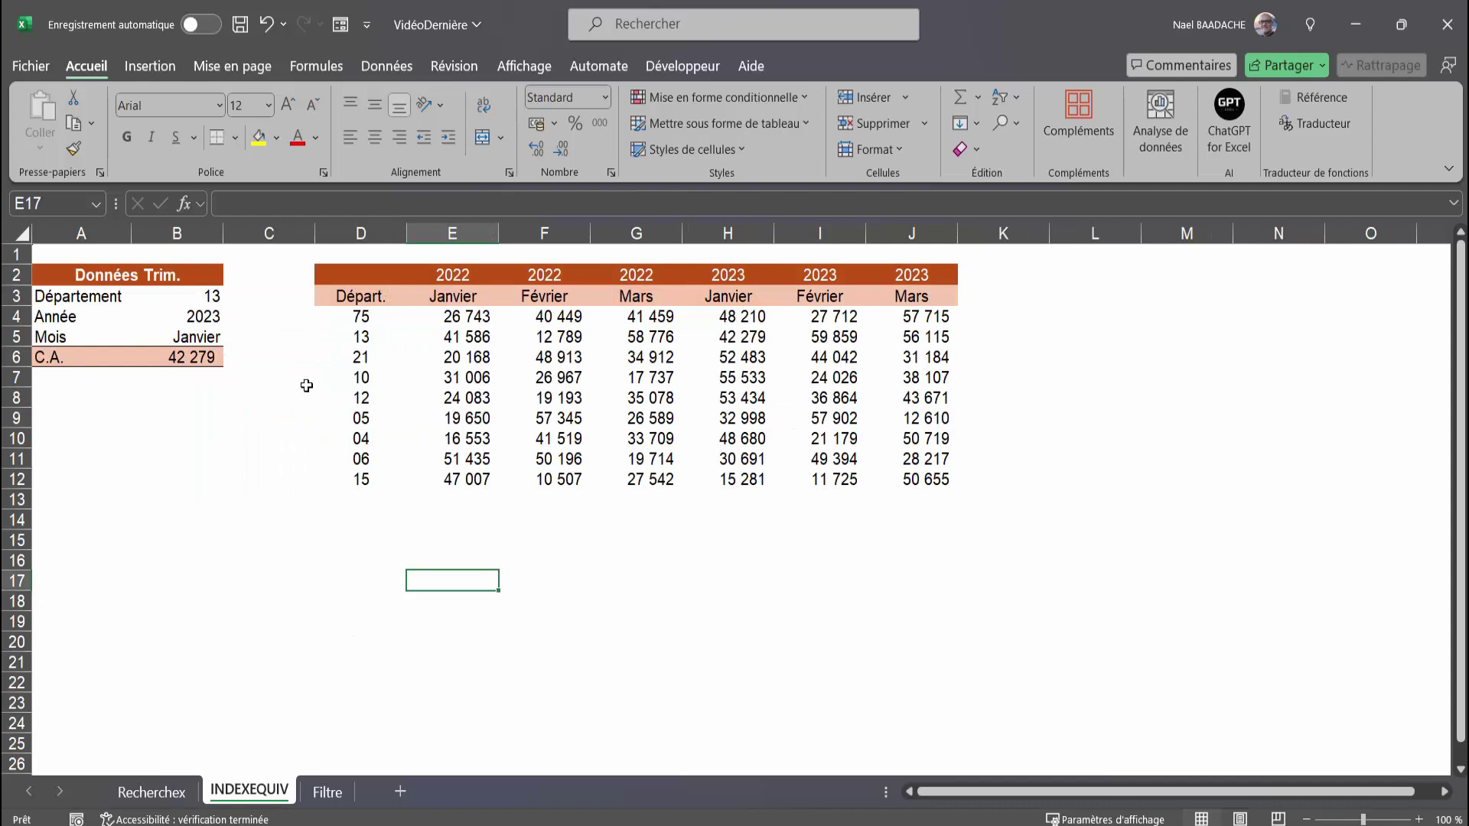
double_click(188, 362)
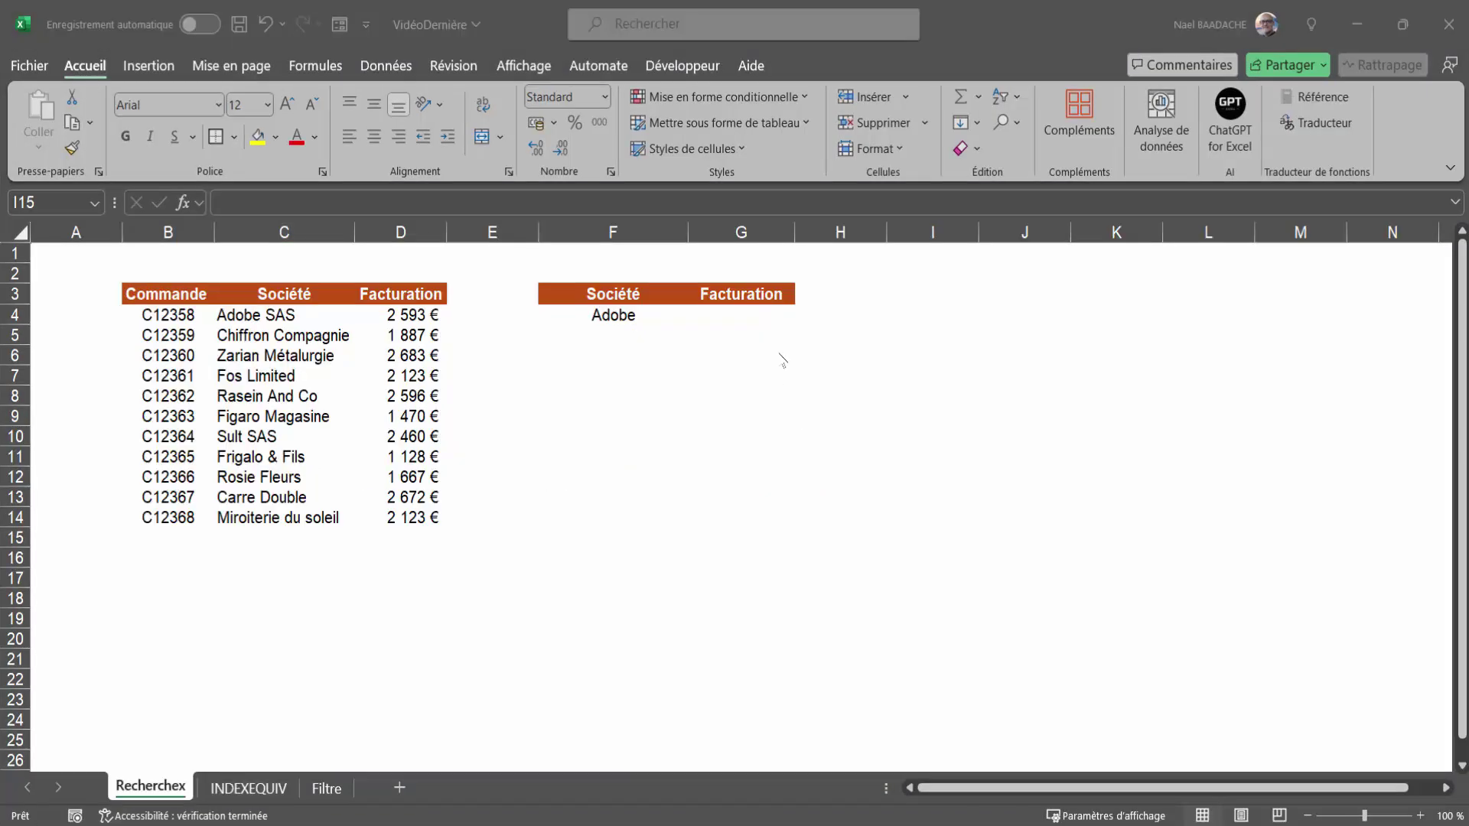
left_click(741, 316)
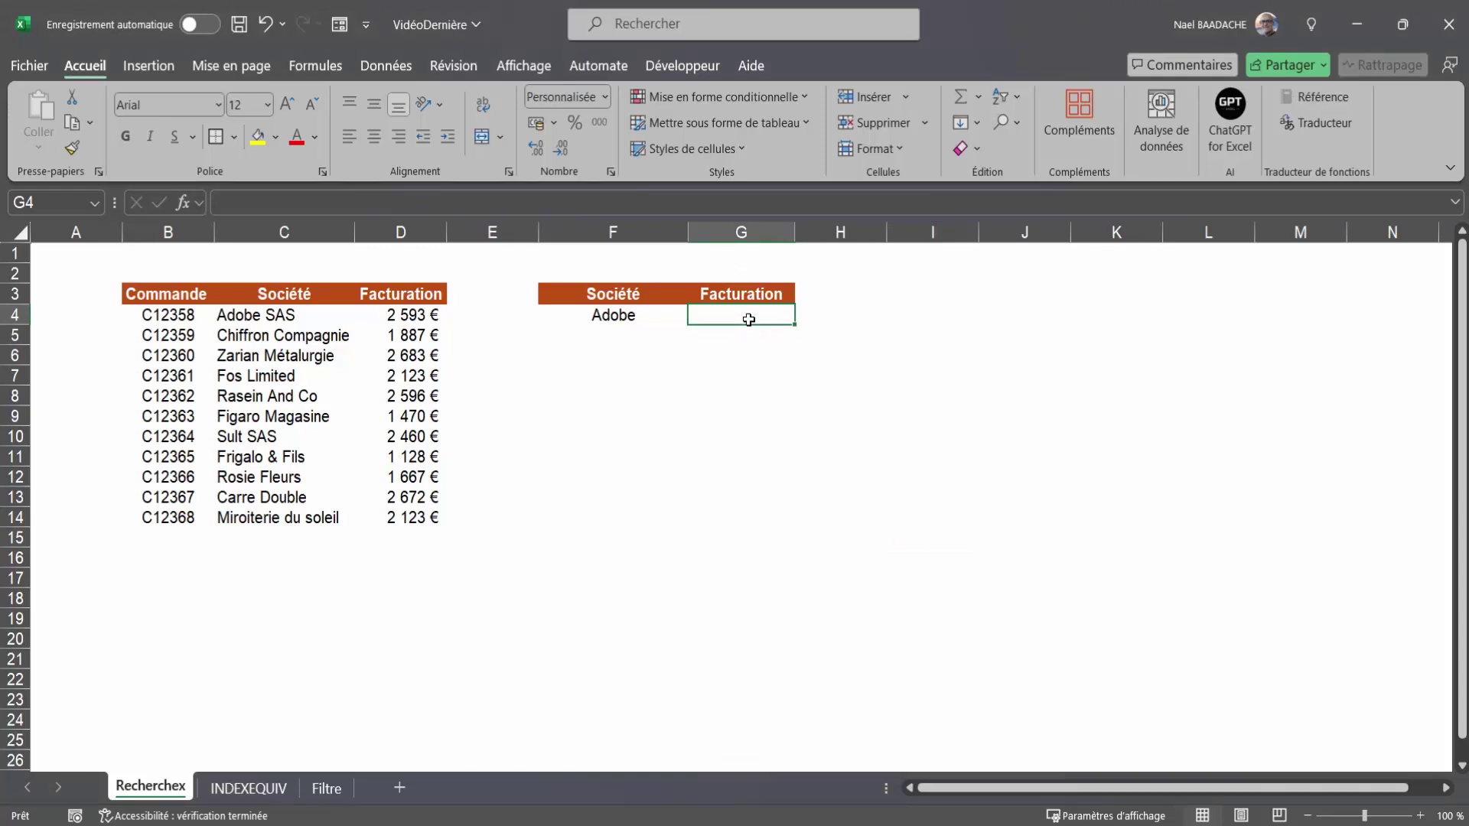
left_click(620, 315)
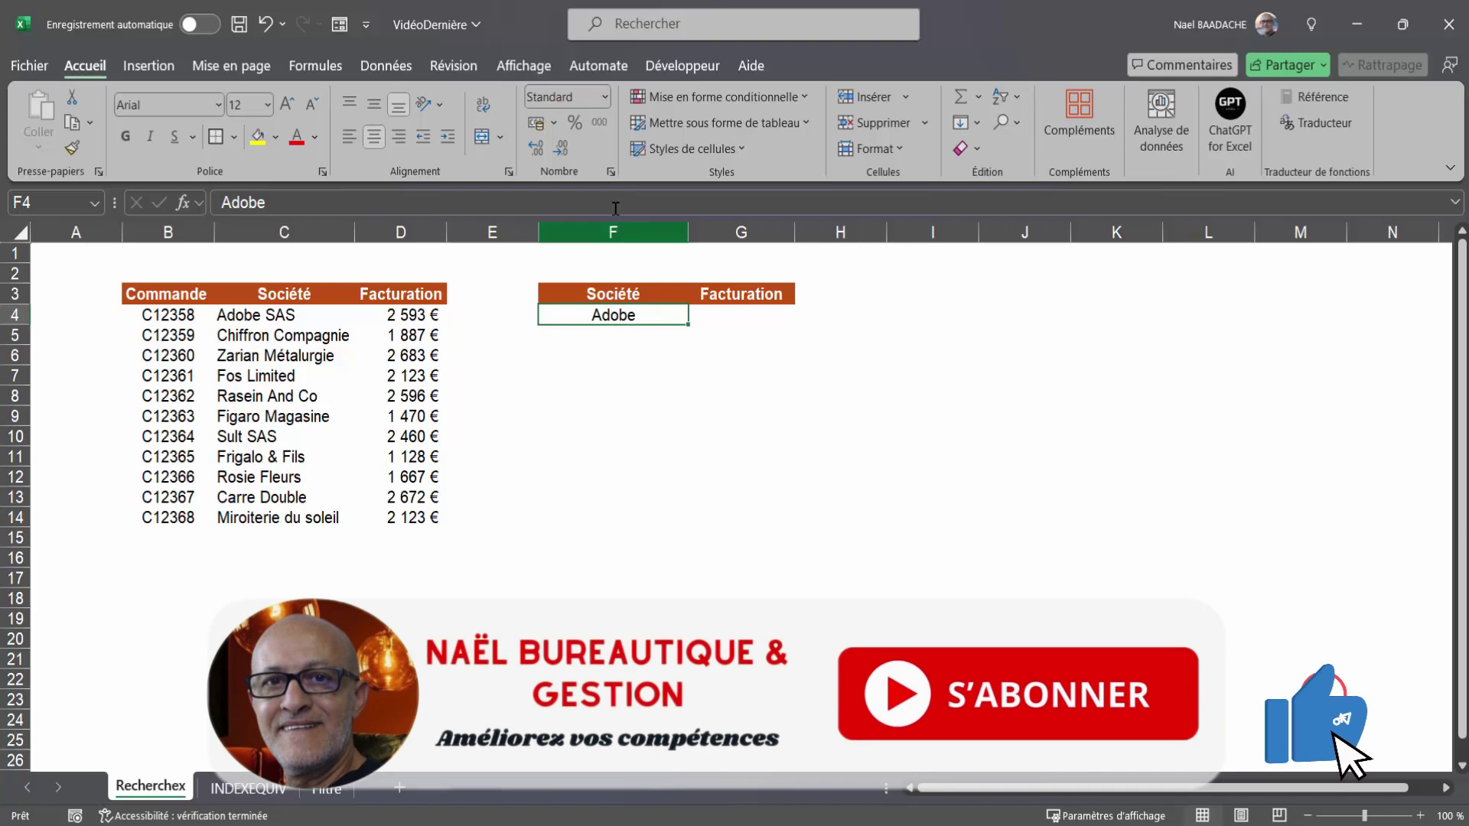
left_click(277, 313)
left_click_drag(277, 313, 307, 516)
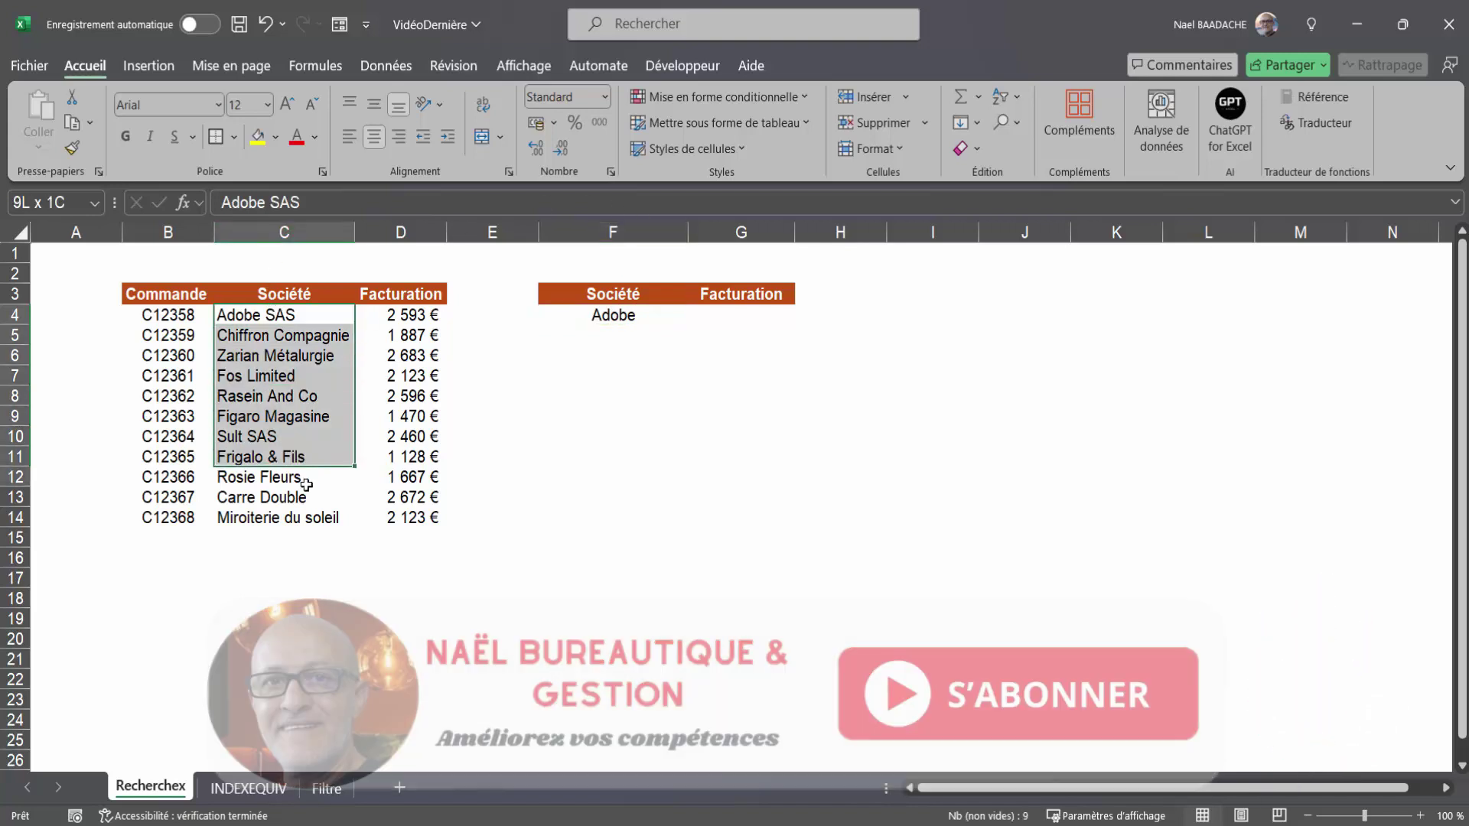
left_click(626, 319)
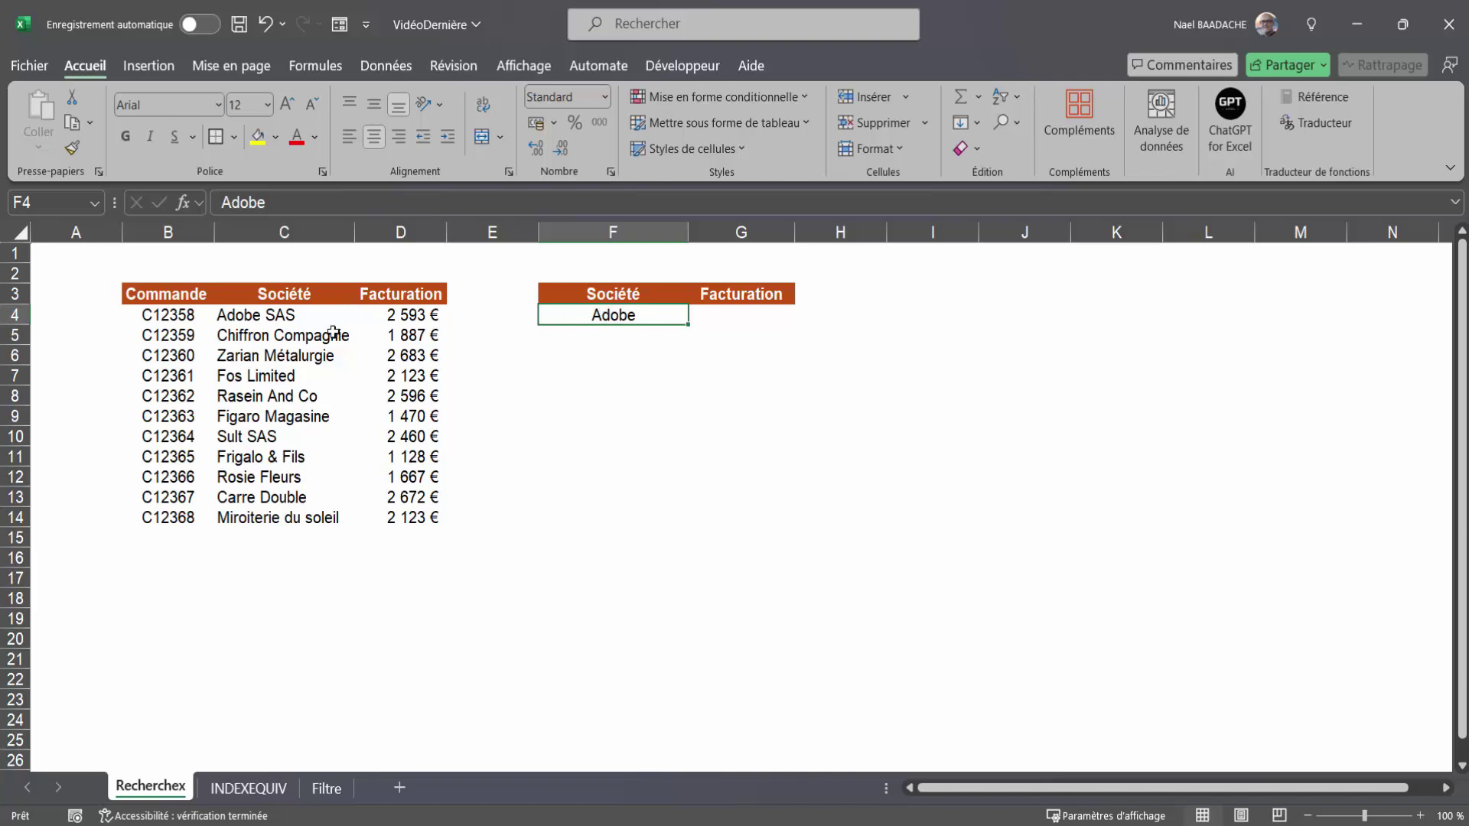
left_click(250, 320)
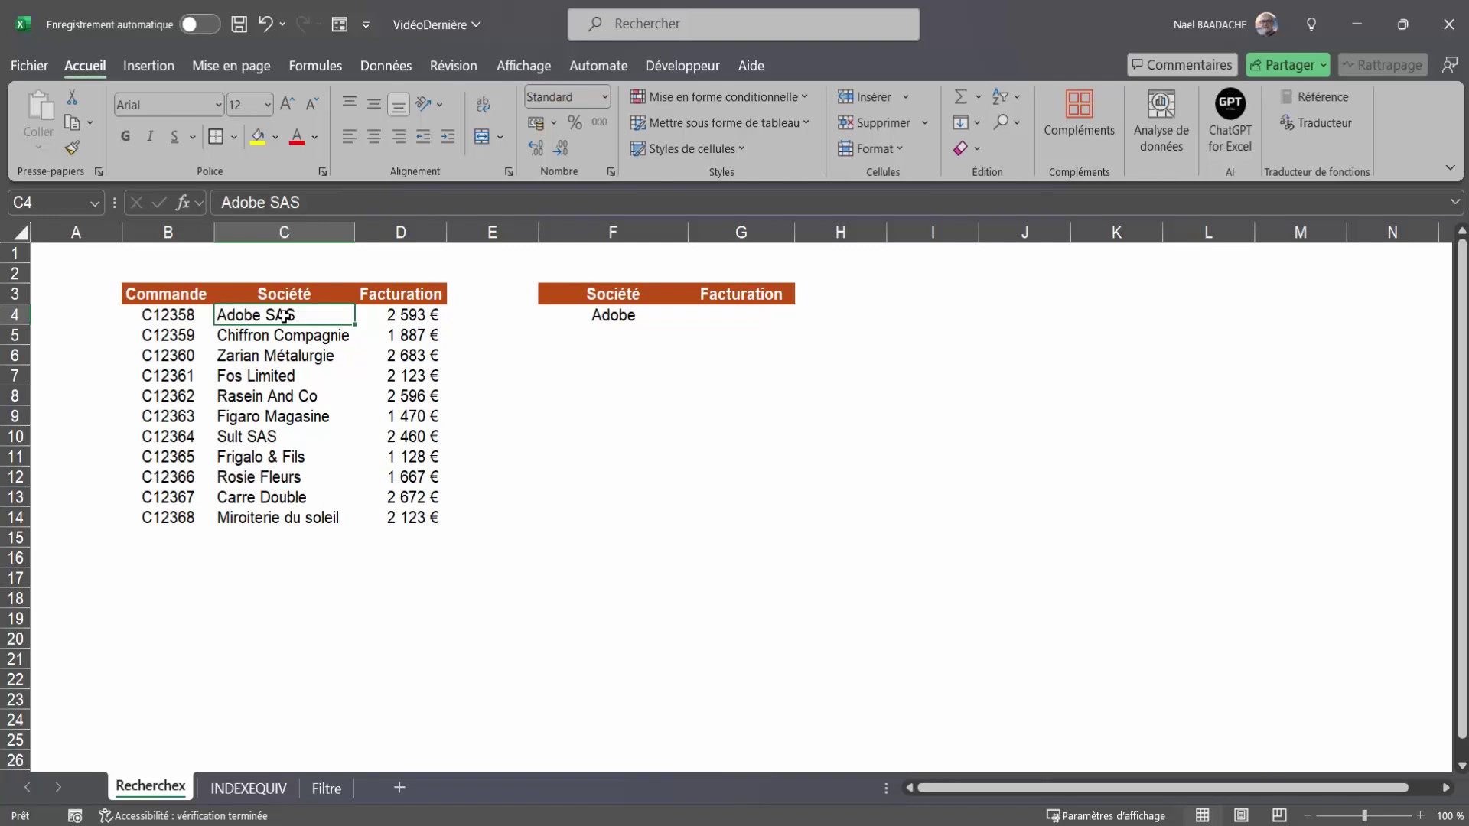
left_click(725, 317)
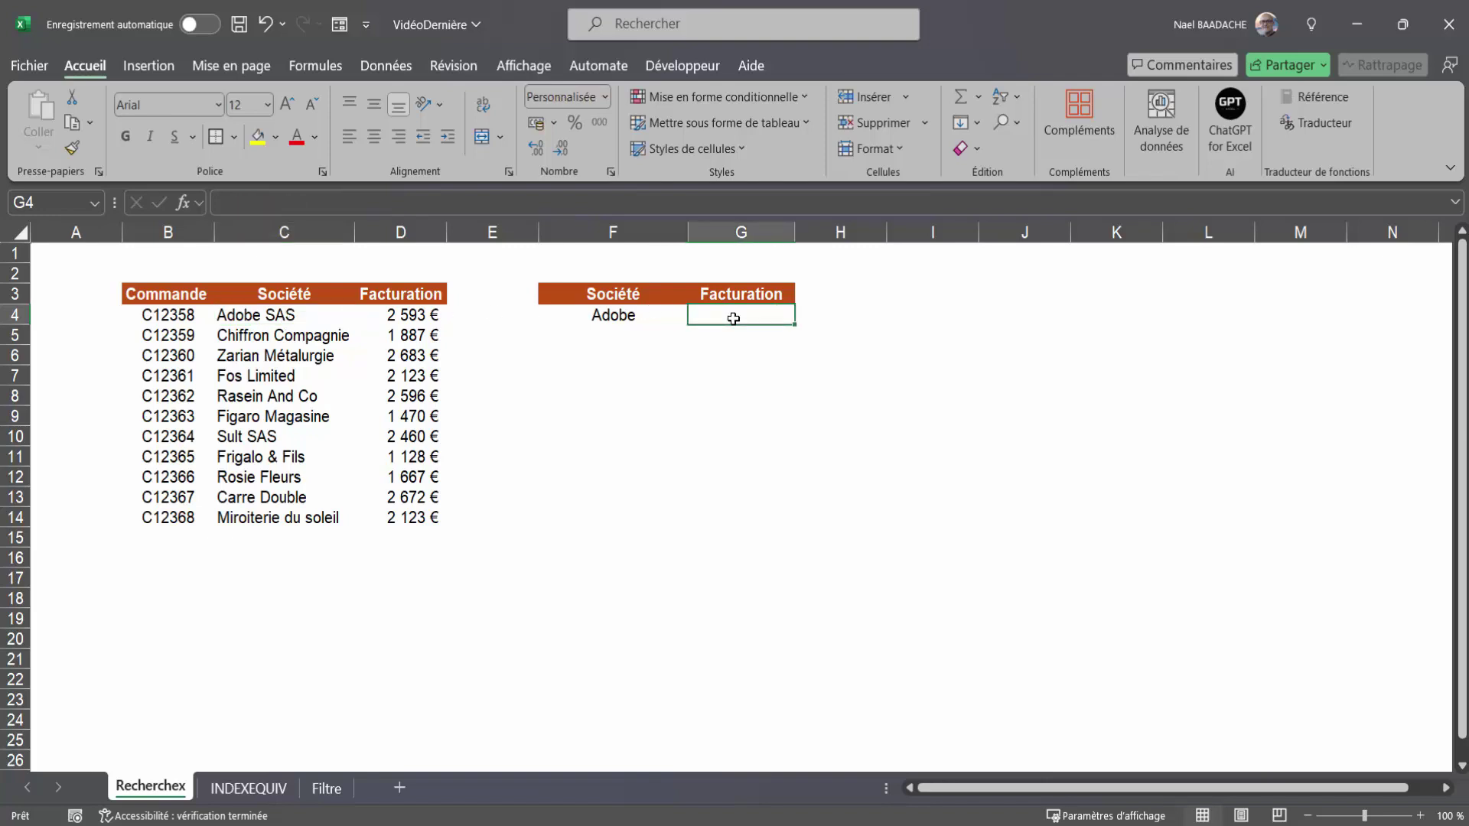
Enter =RECHERCHEX(F4;C4:C14;D4:D14) in G4, which returns #N/A for Adobe
type("=recher")
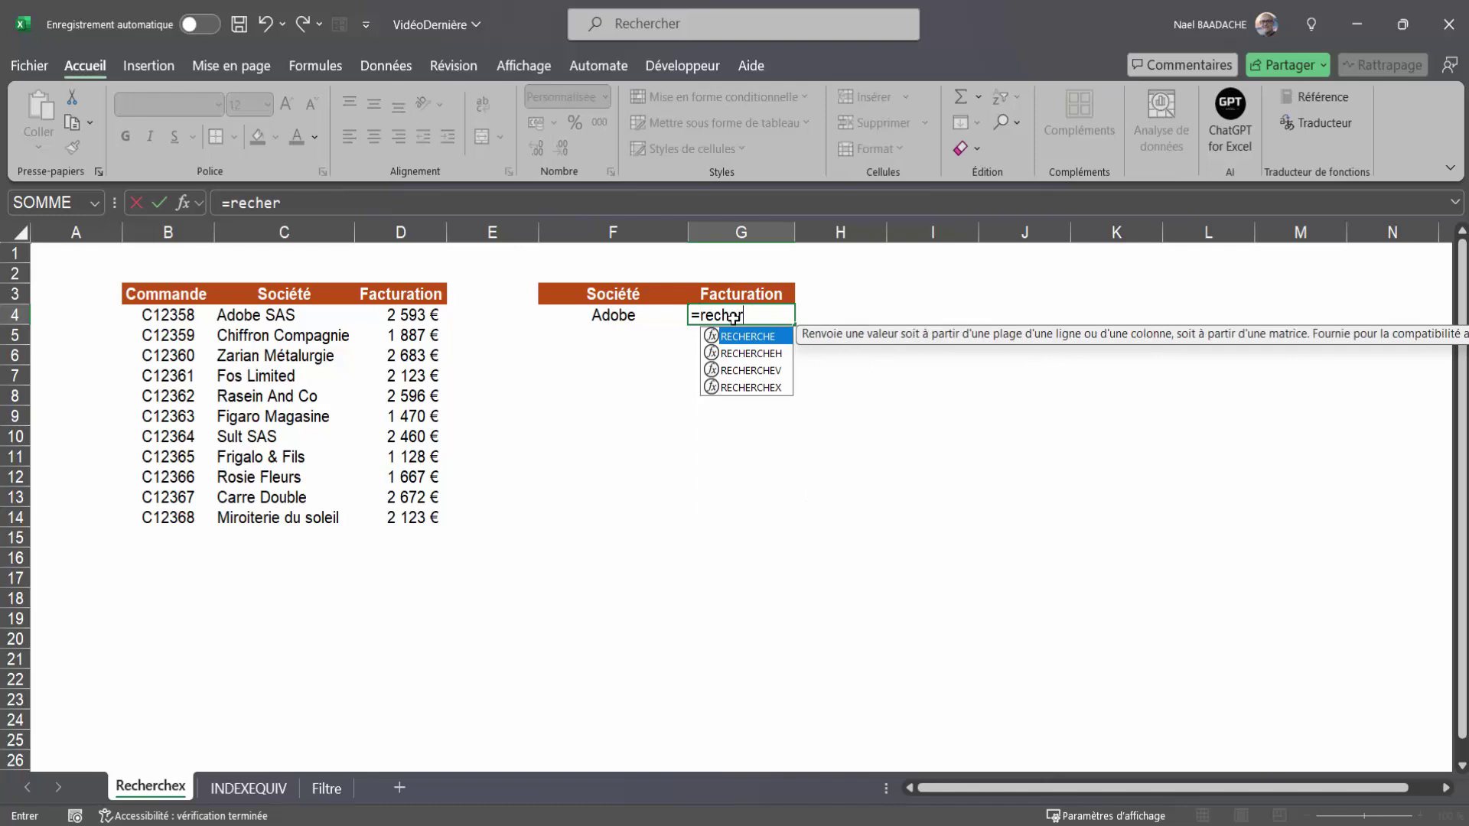
double_click(757, 387)
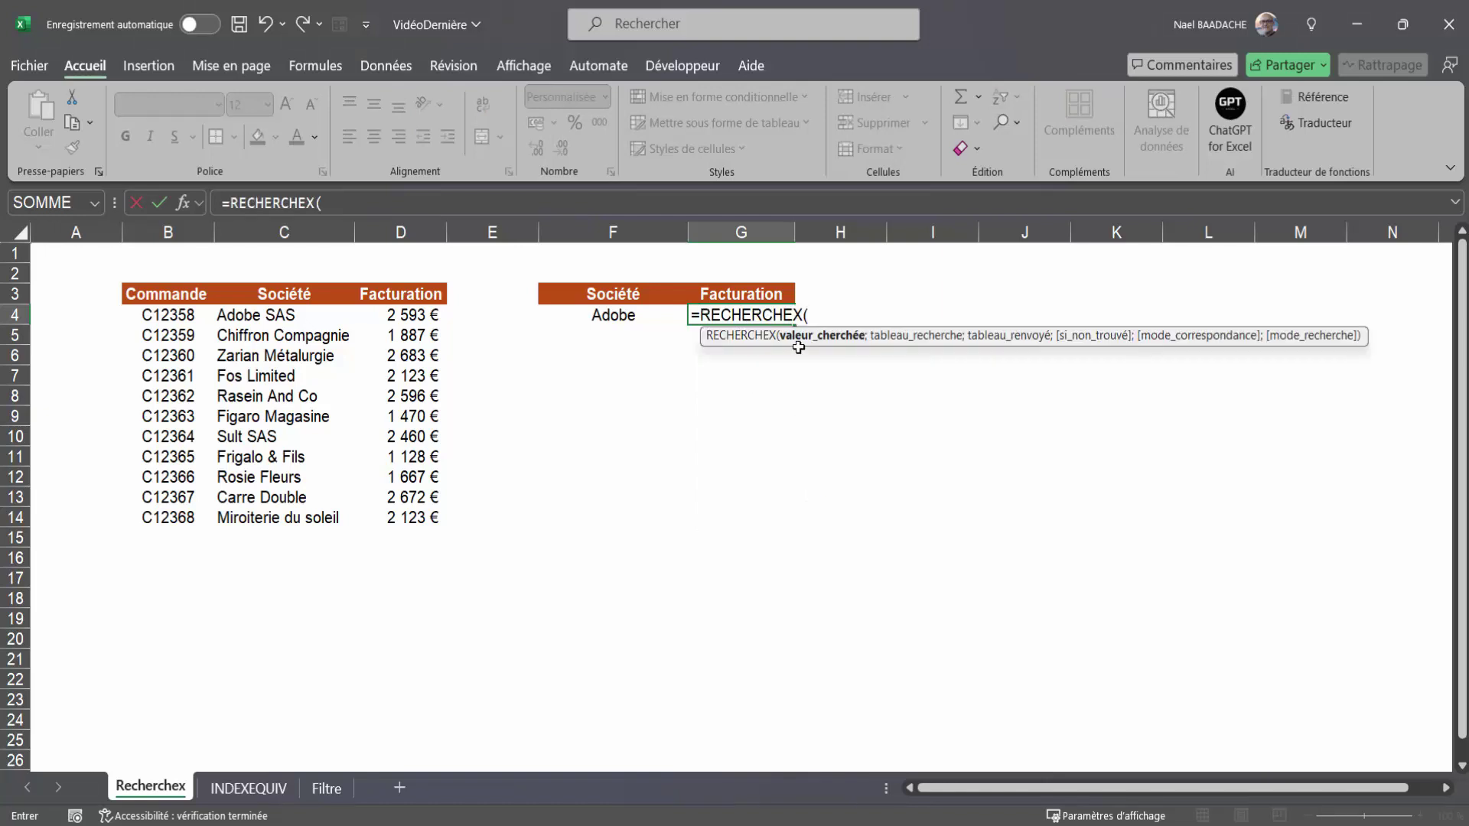
left_click(610, 315)
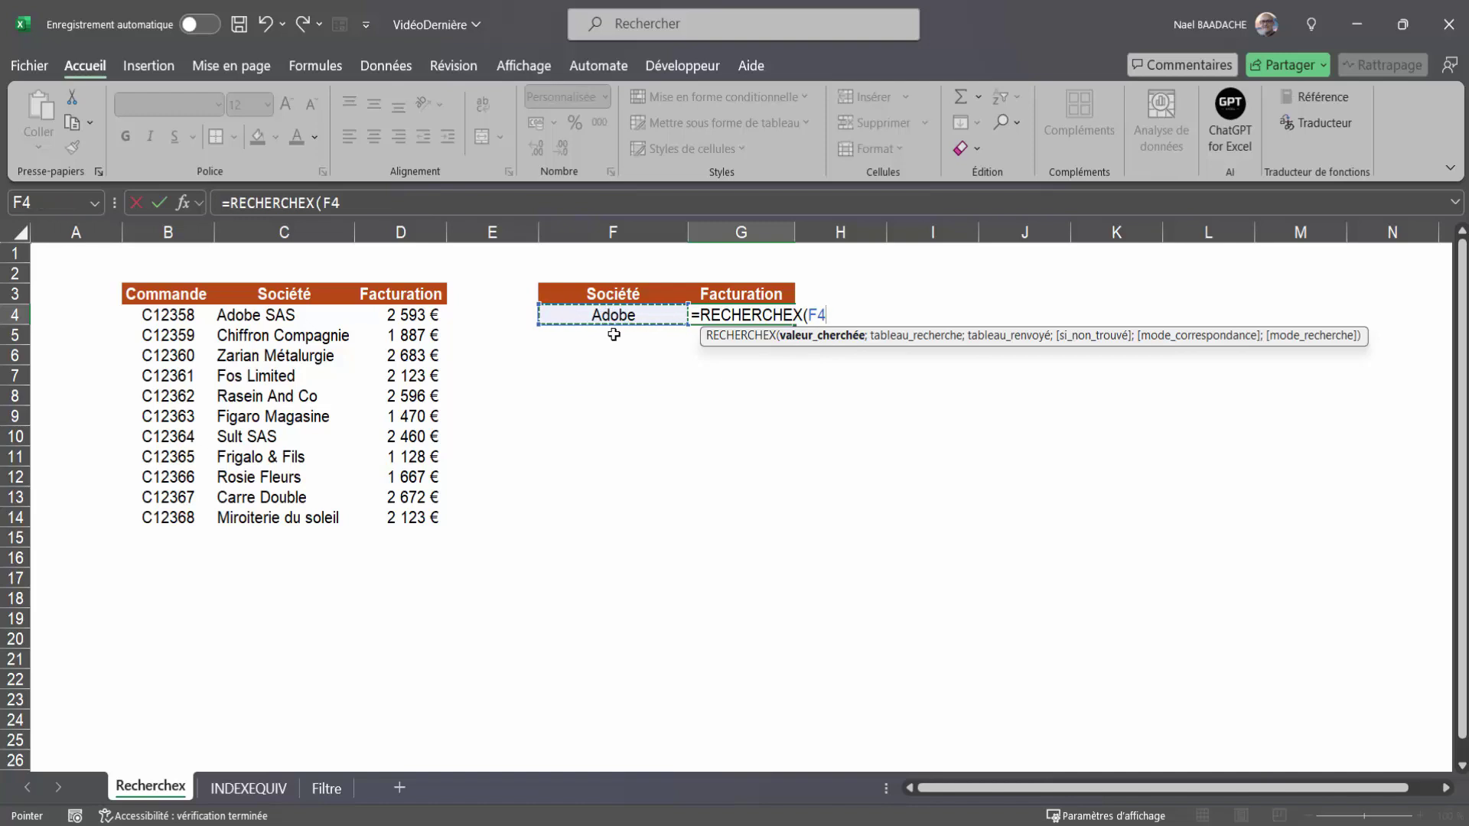
type(";")
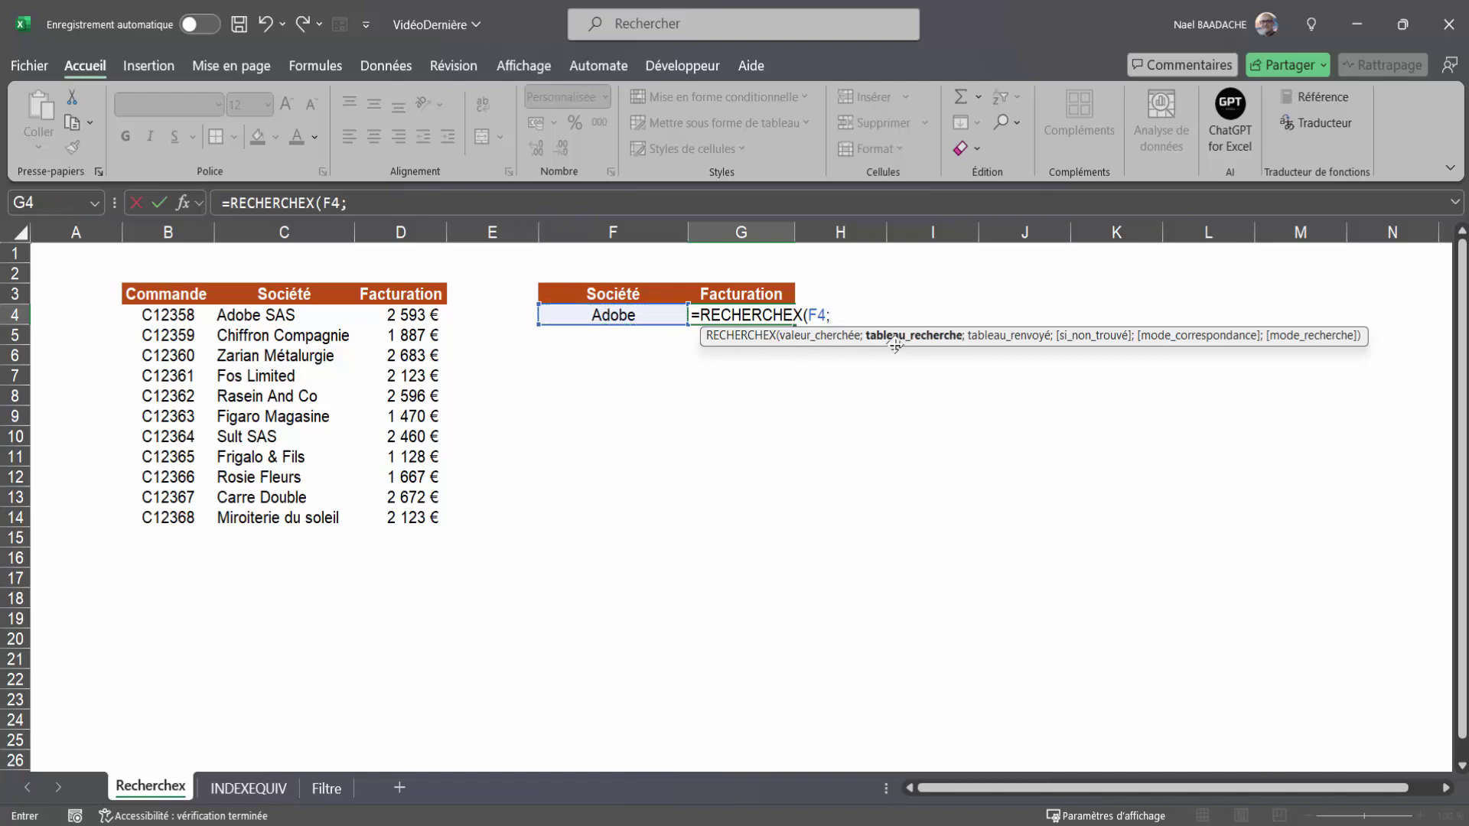
left_click(246, 316)
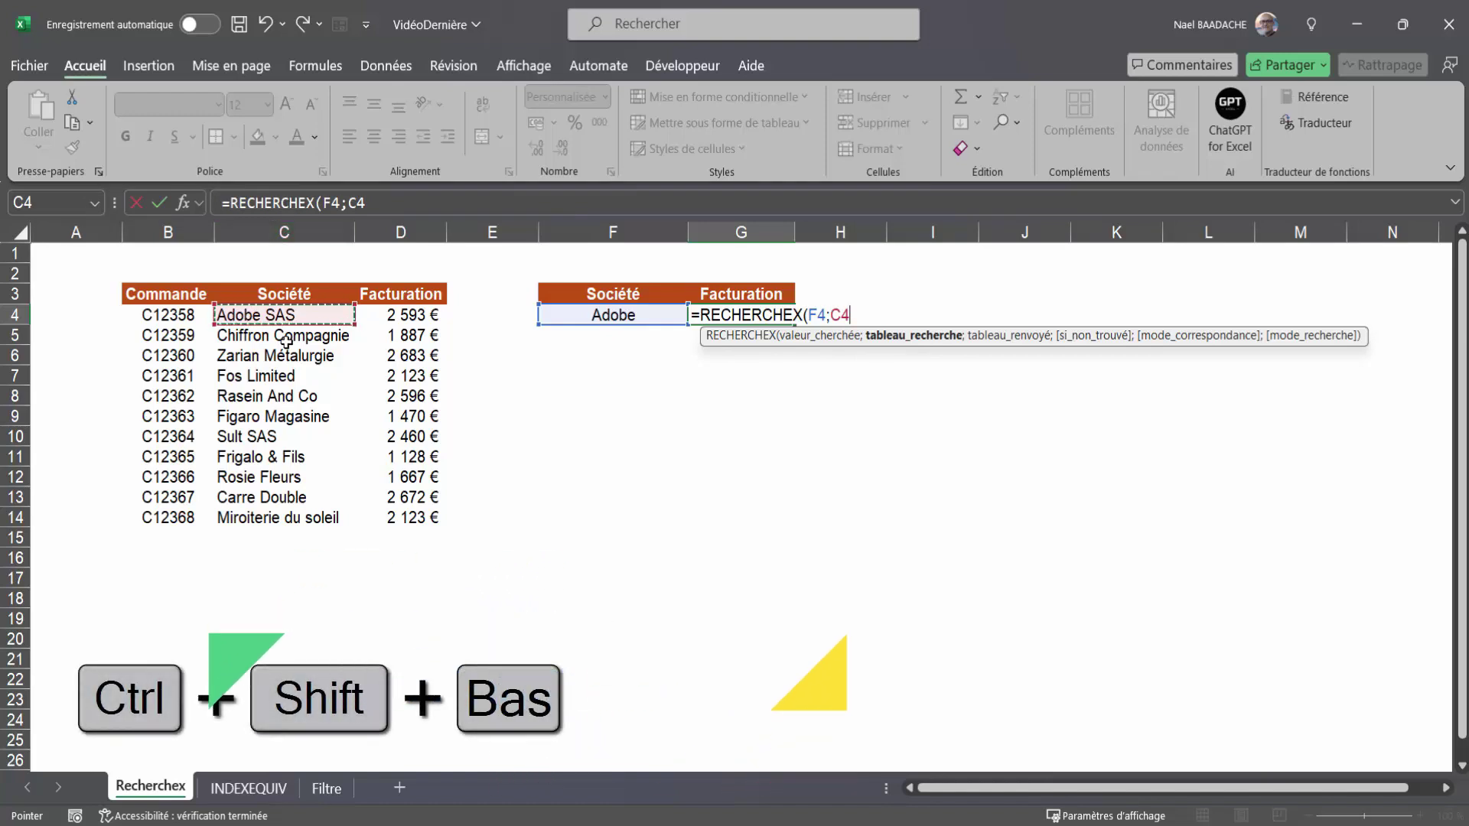
key("ctrl+shift+Down")
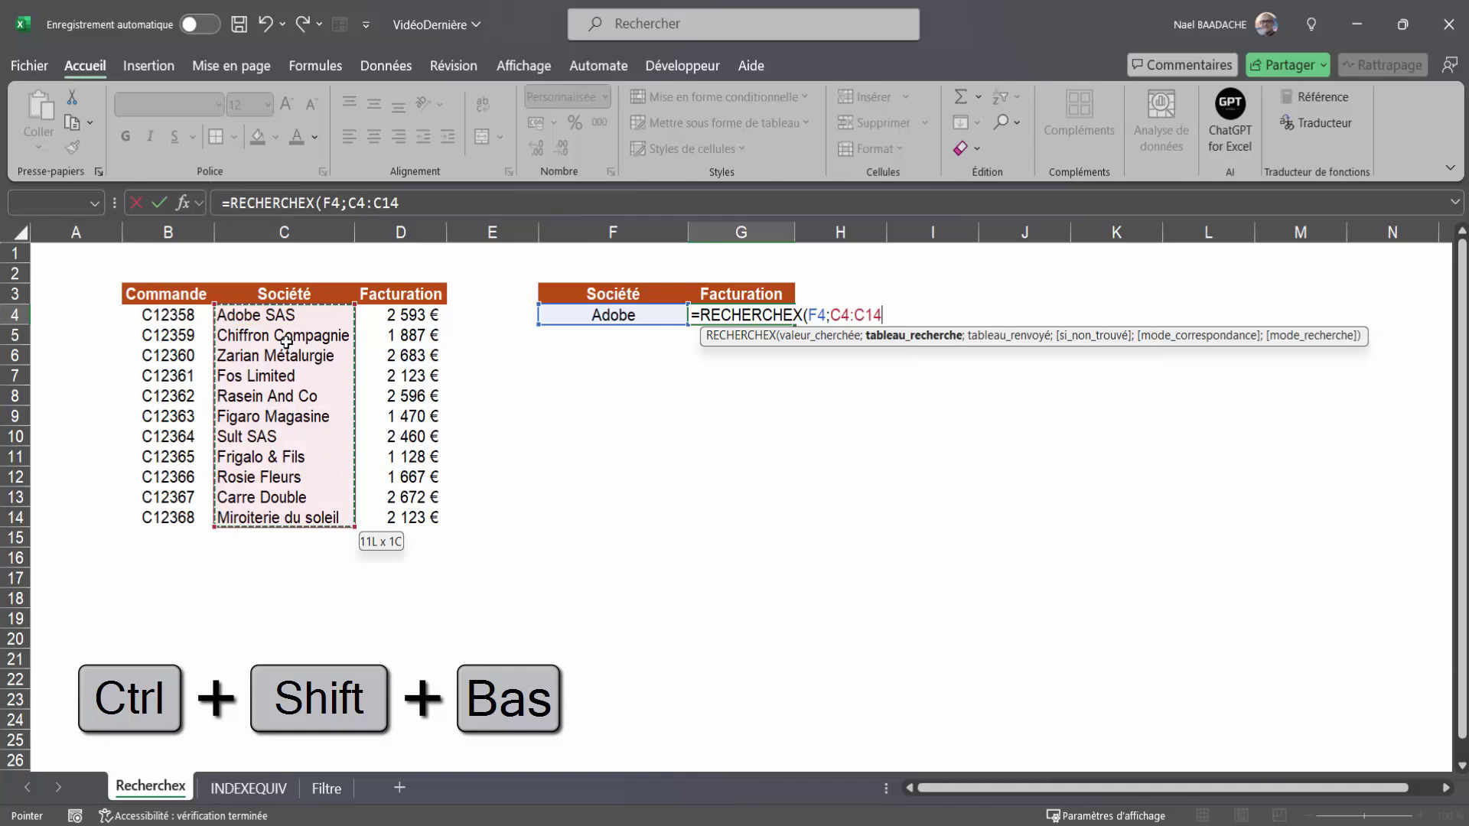
type(";")
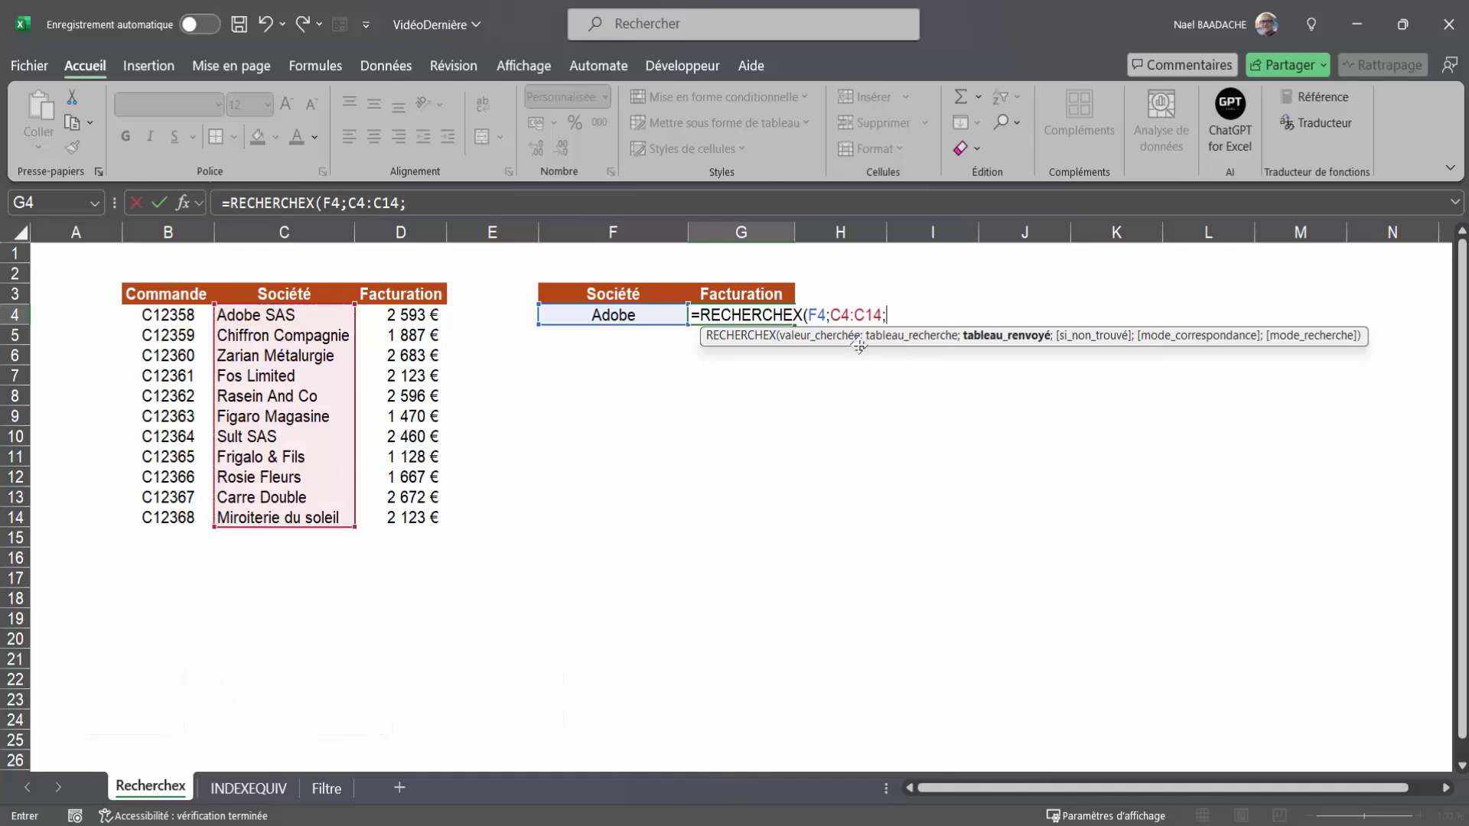
left_click(405, 316)
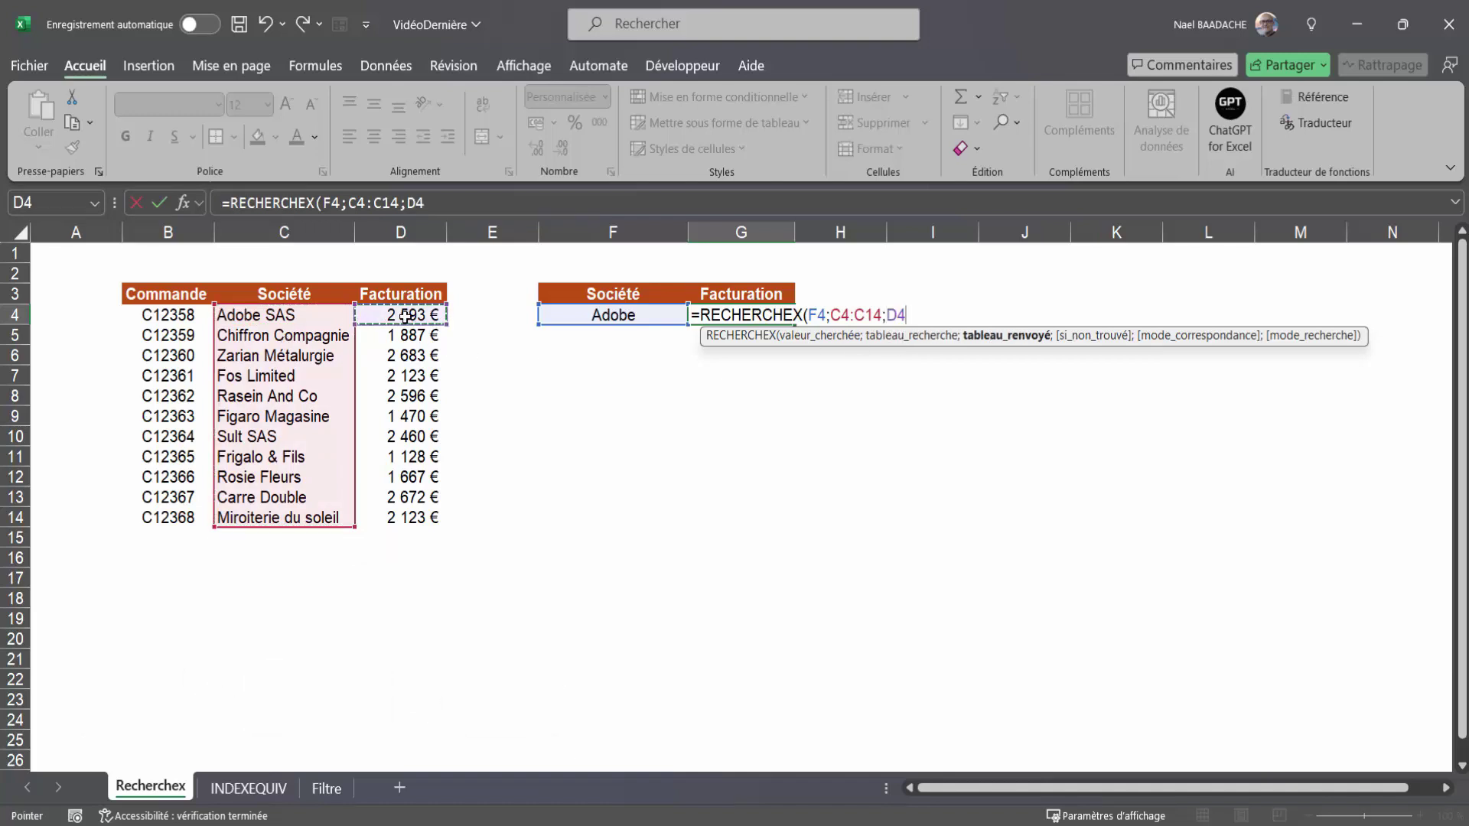
key("ctrl+shift+Down")
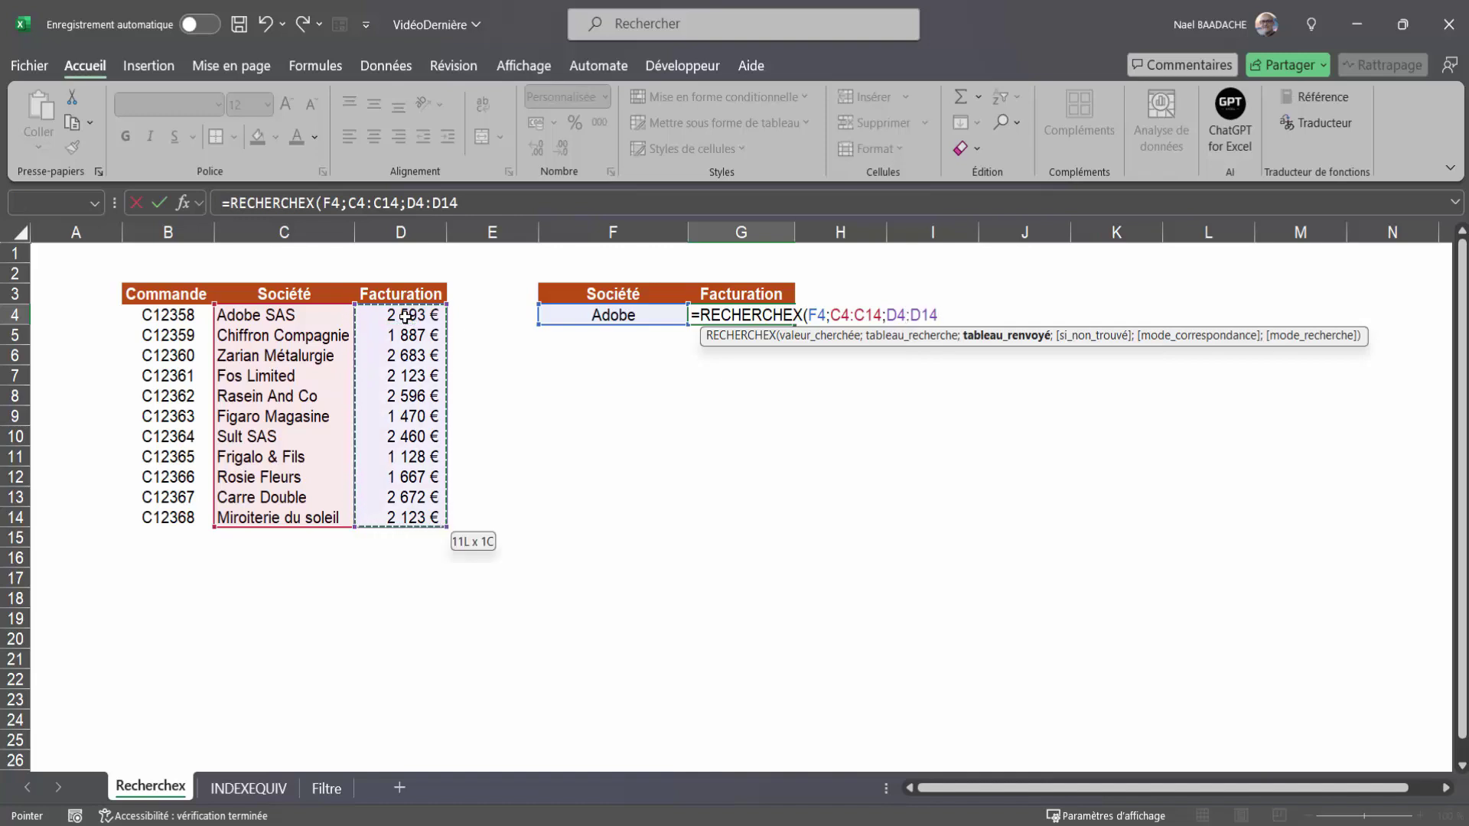
type(")")
key("Return")
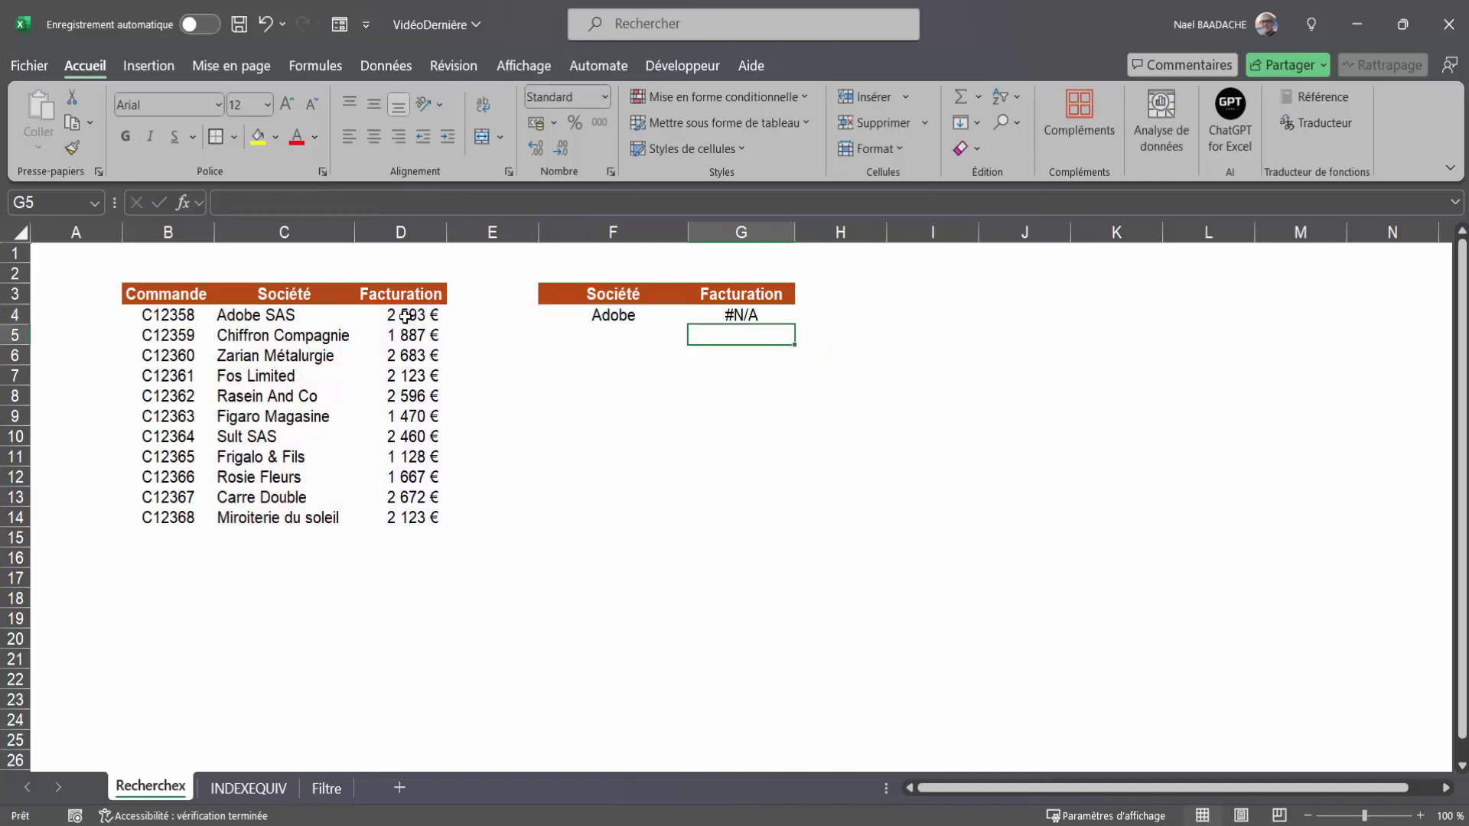
key("Up")
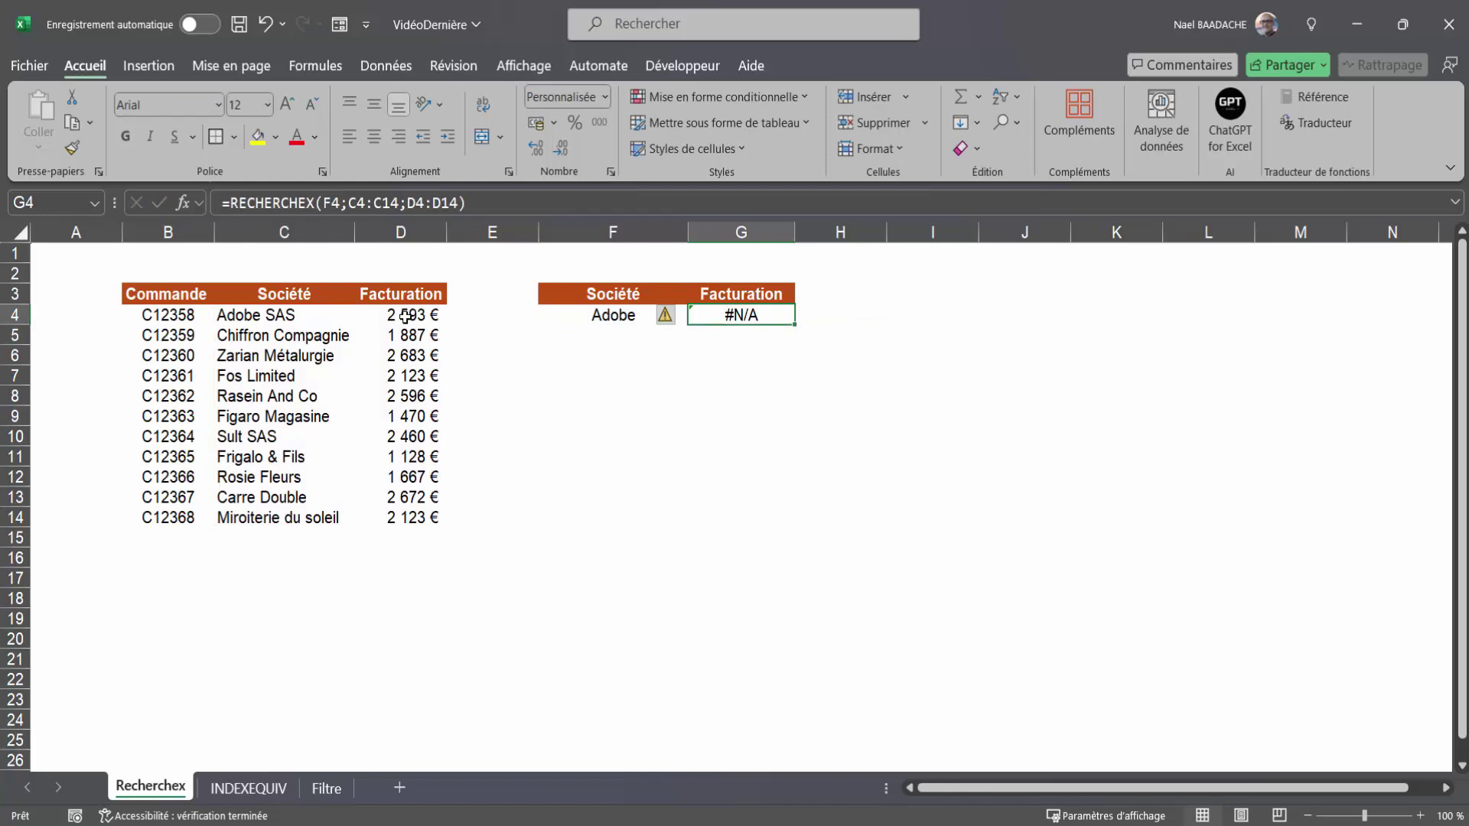
left_click(629, 332)
left_click(650, 319)
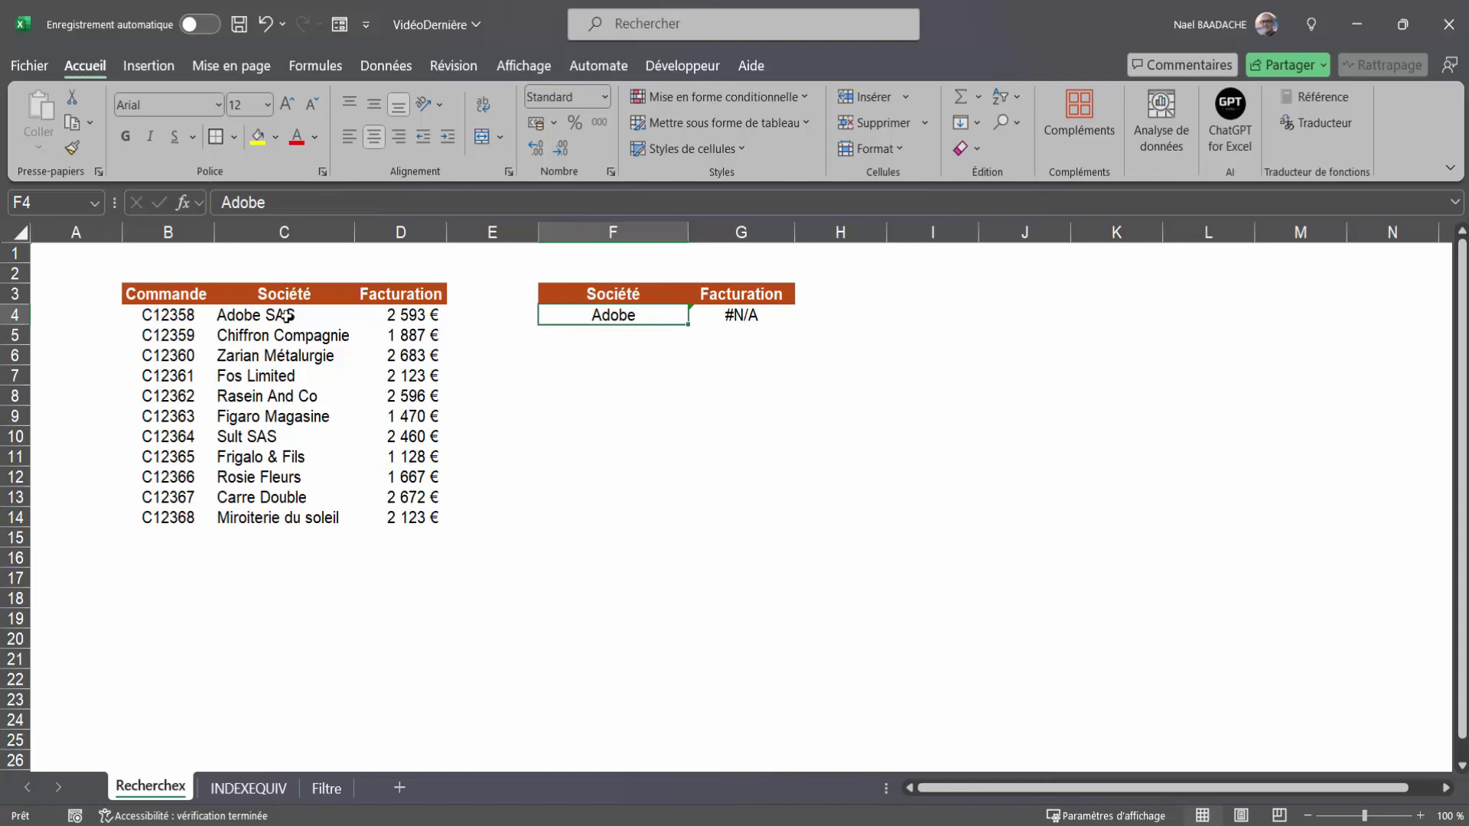
left_click(253, 316)
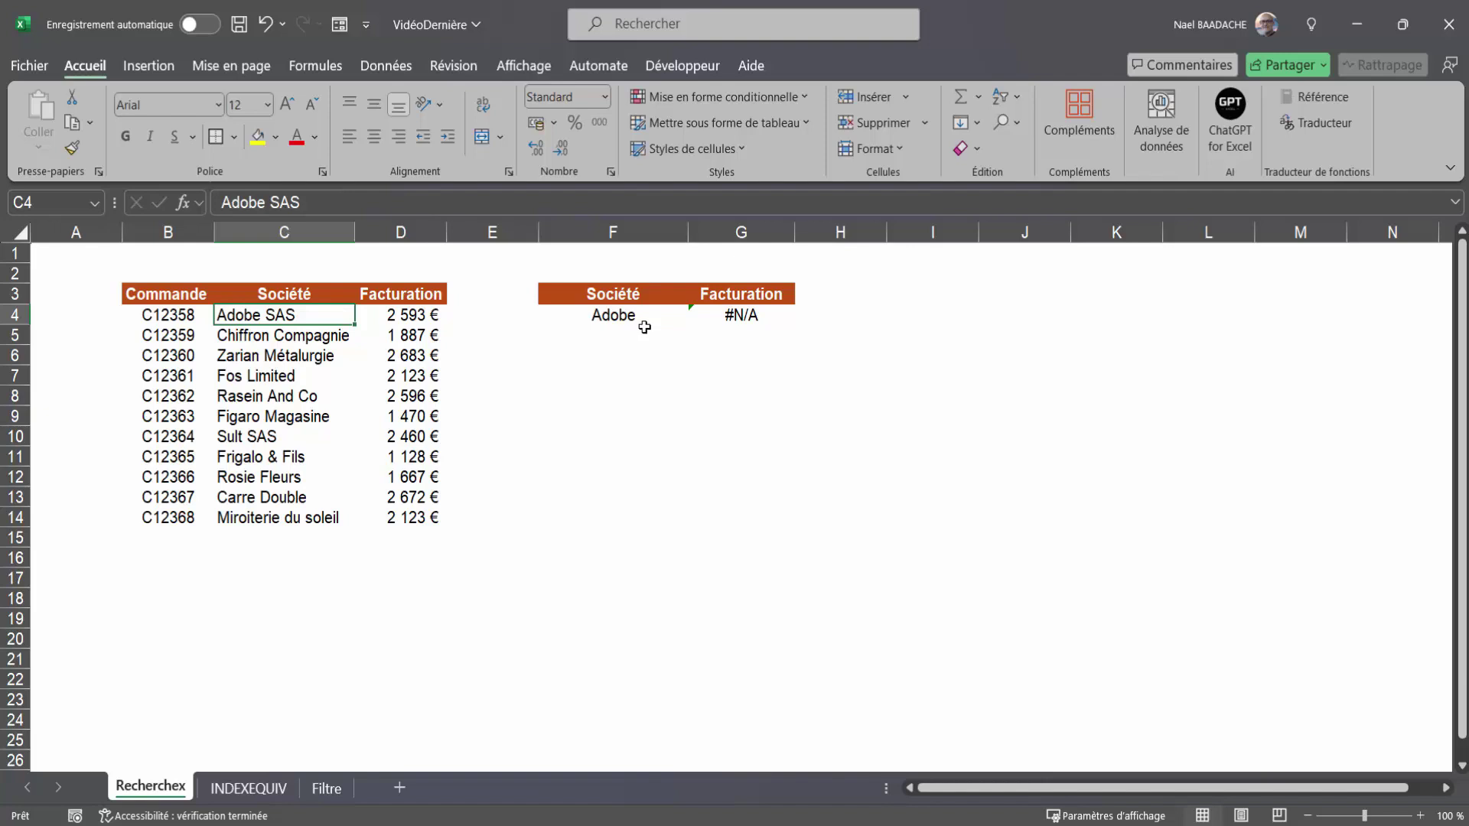
left_click(741, 314)
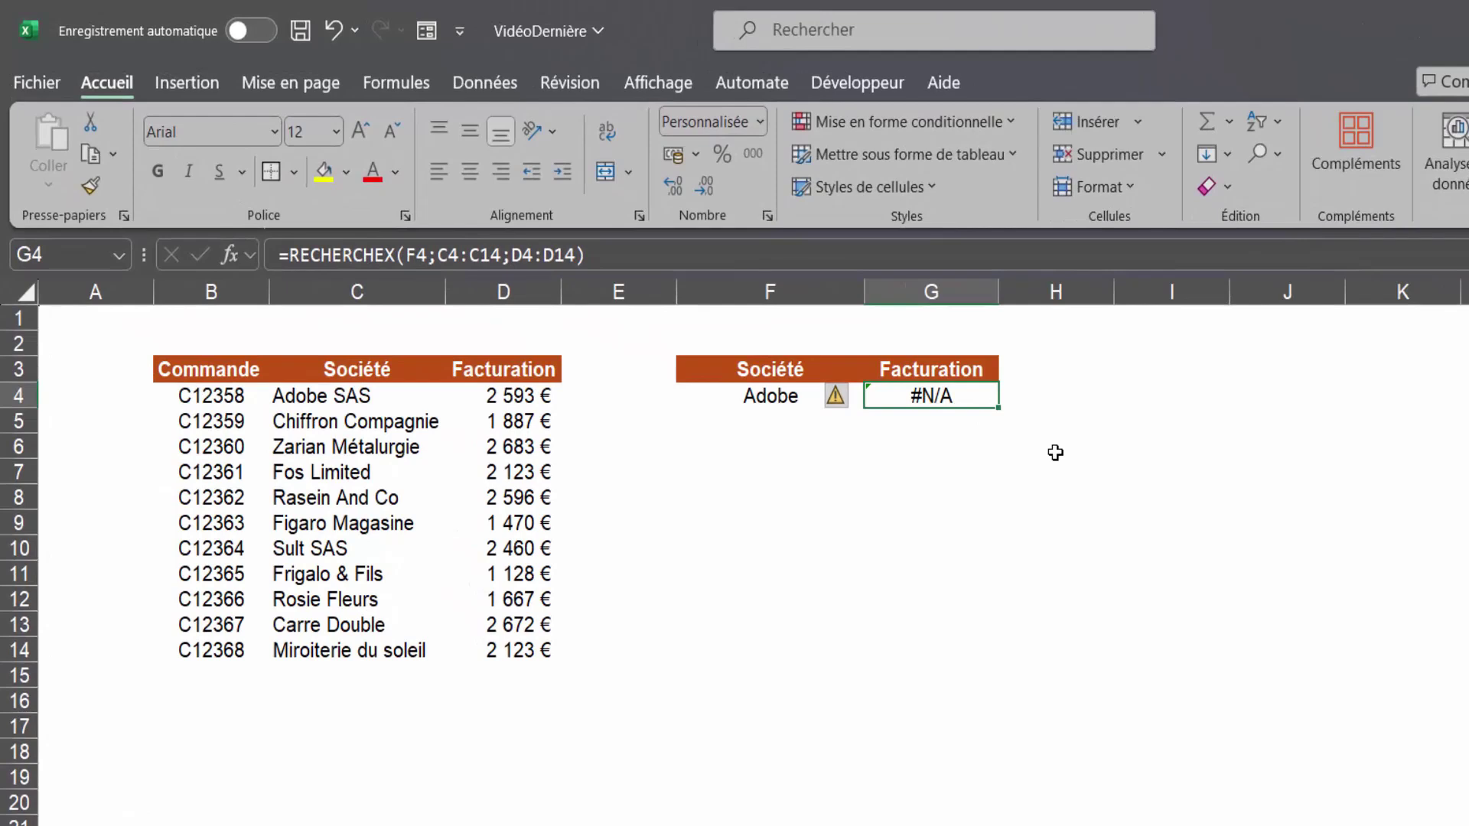
Replace G4 with a RECHERCHEX searching F4&"*" in the company range C4:C14
key("Delete")
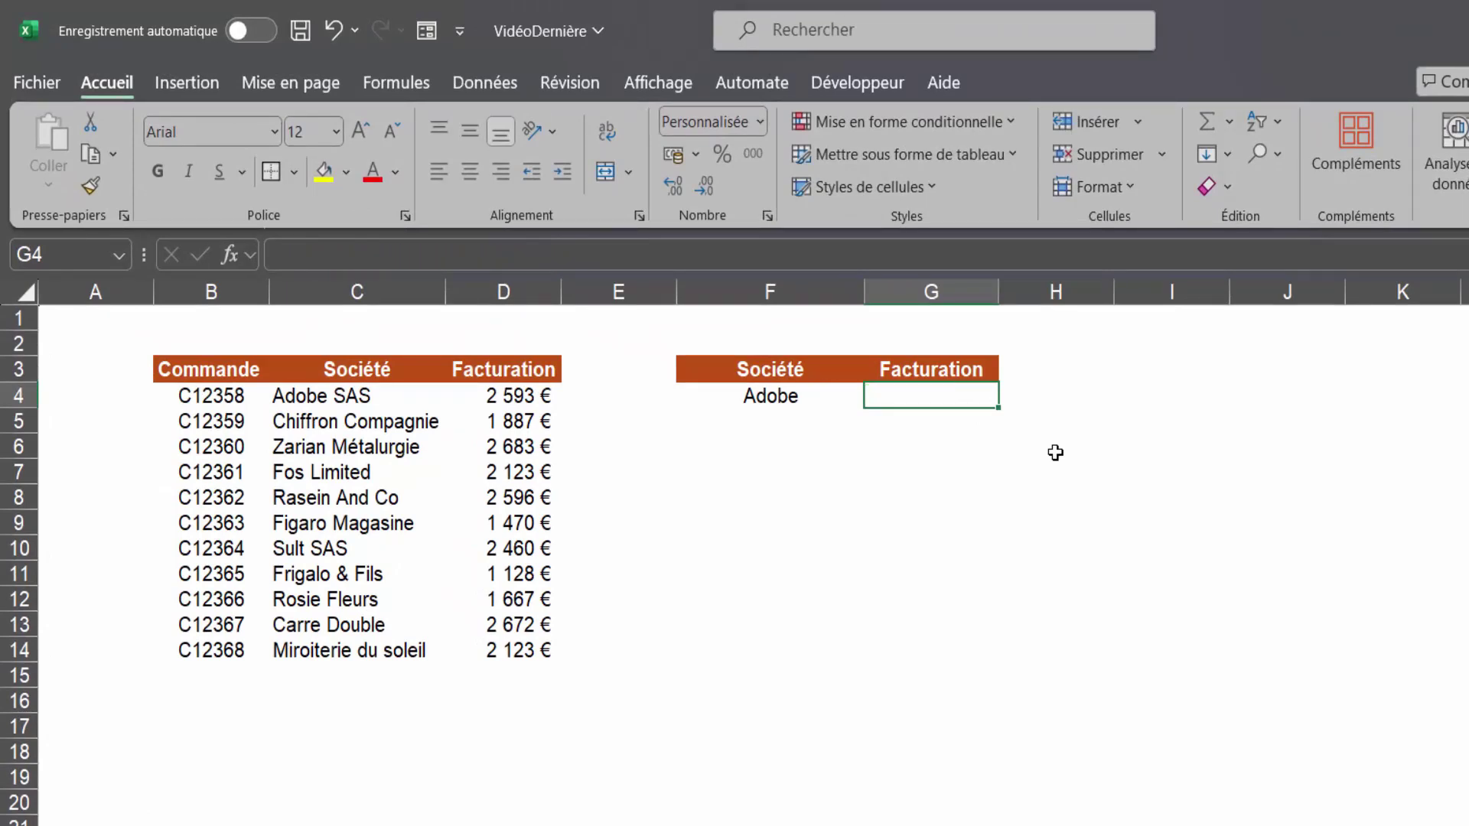
type("=reche")
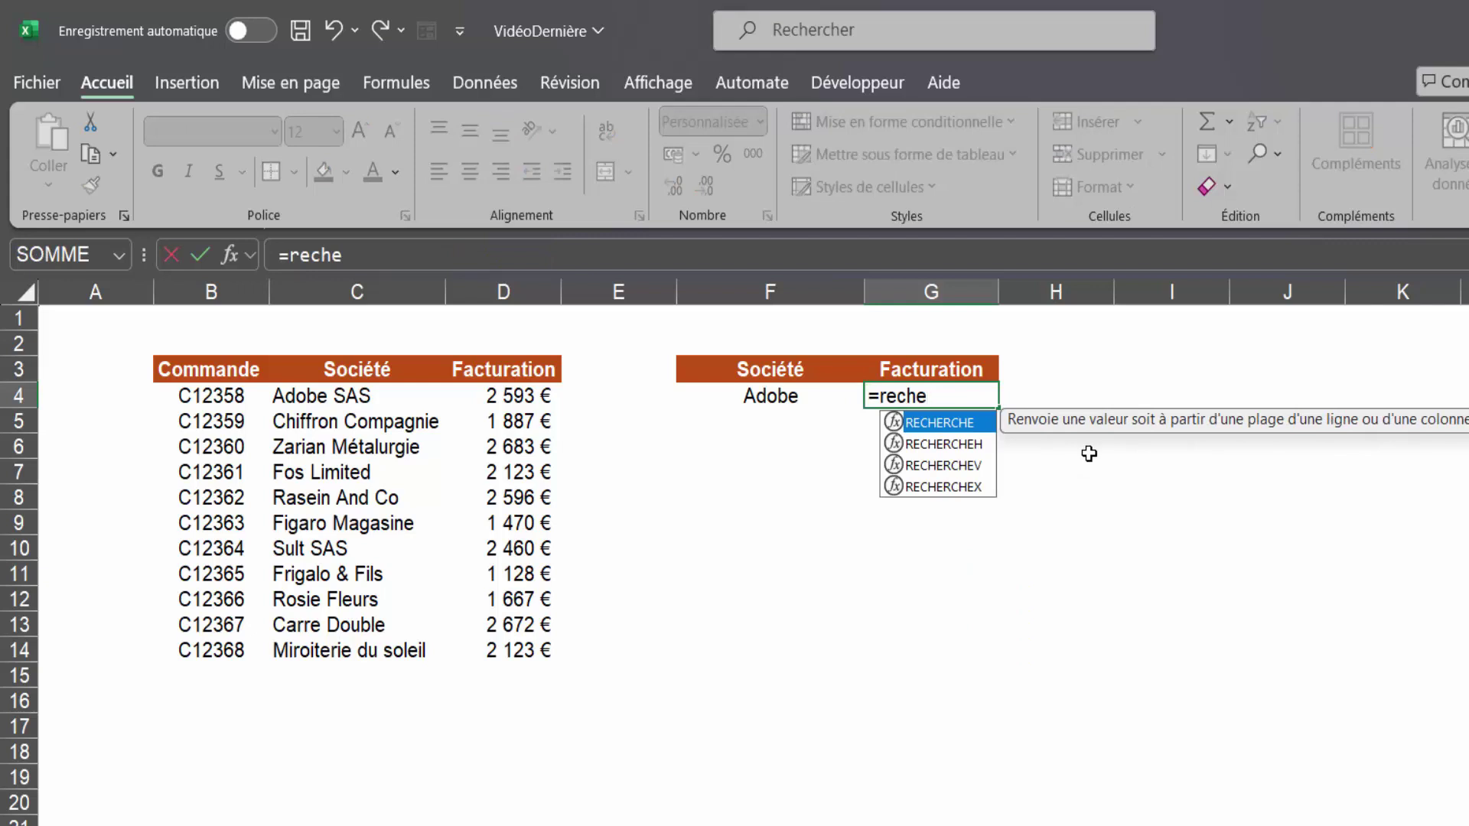
double_click(973, 488)
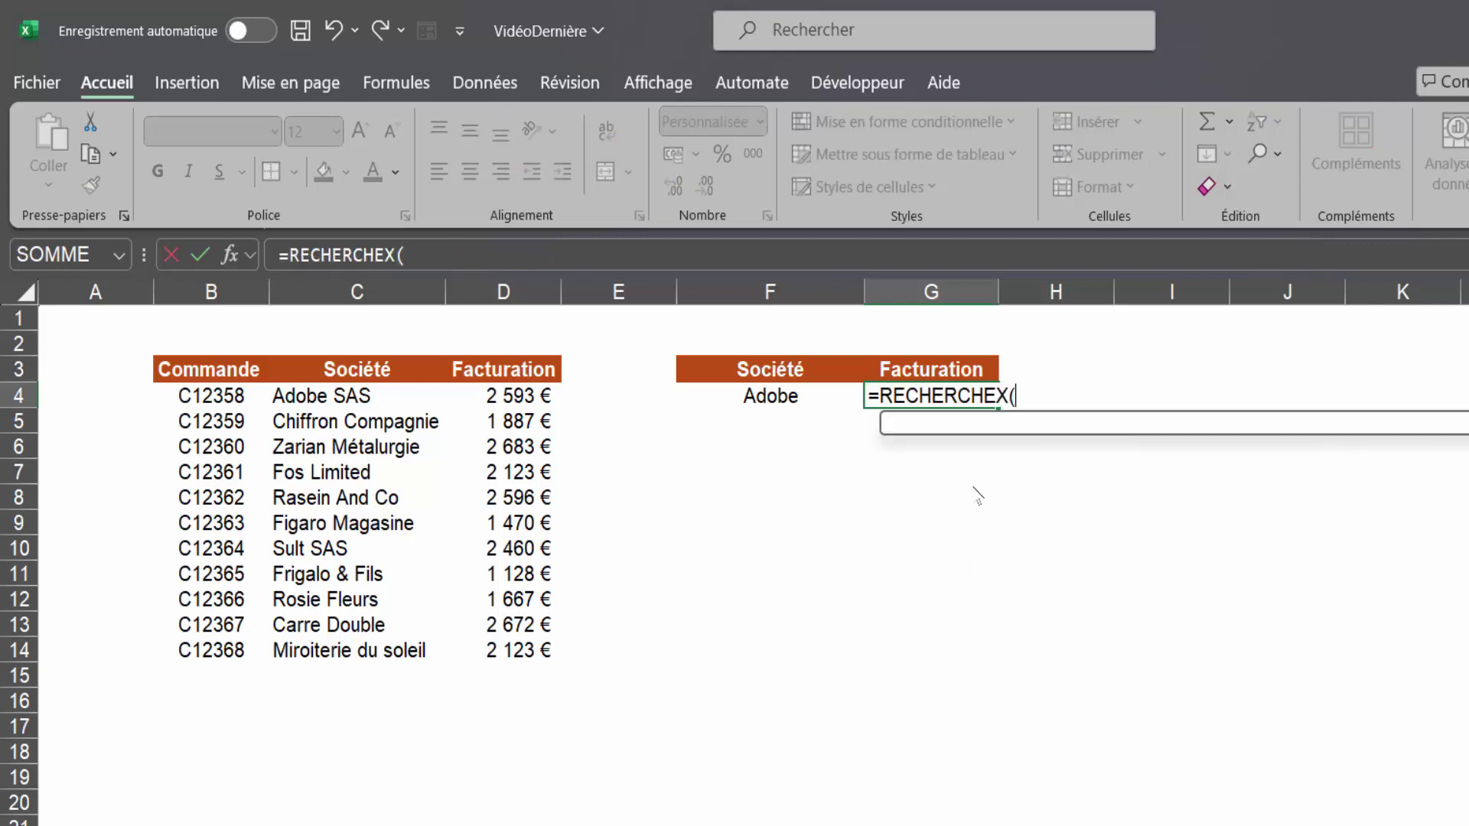
left_click(792, 396)
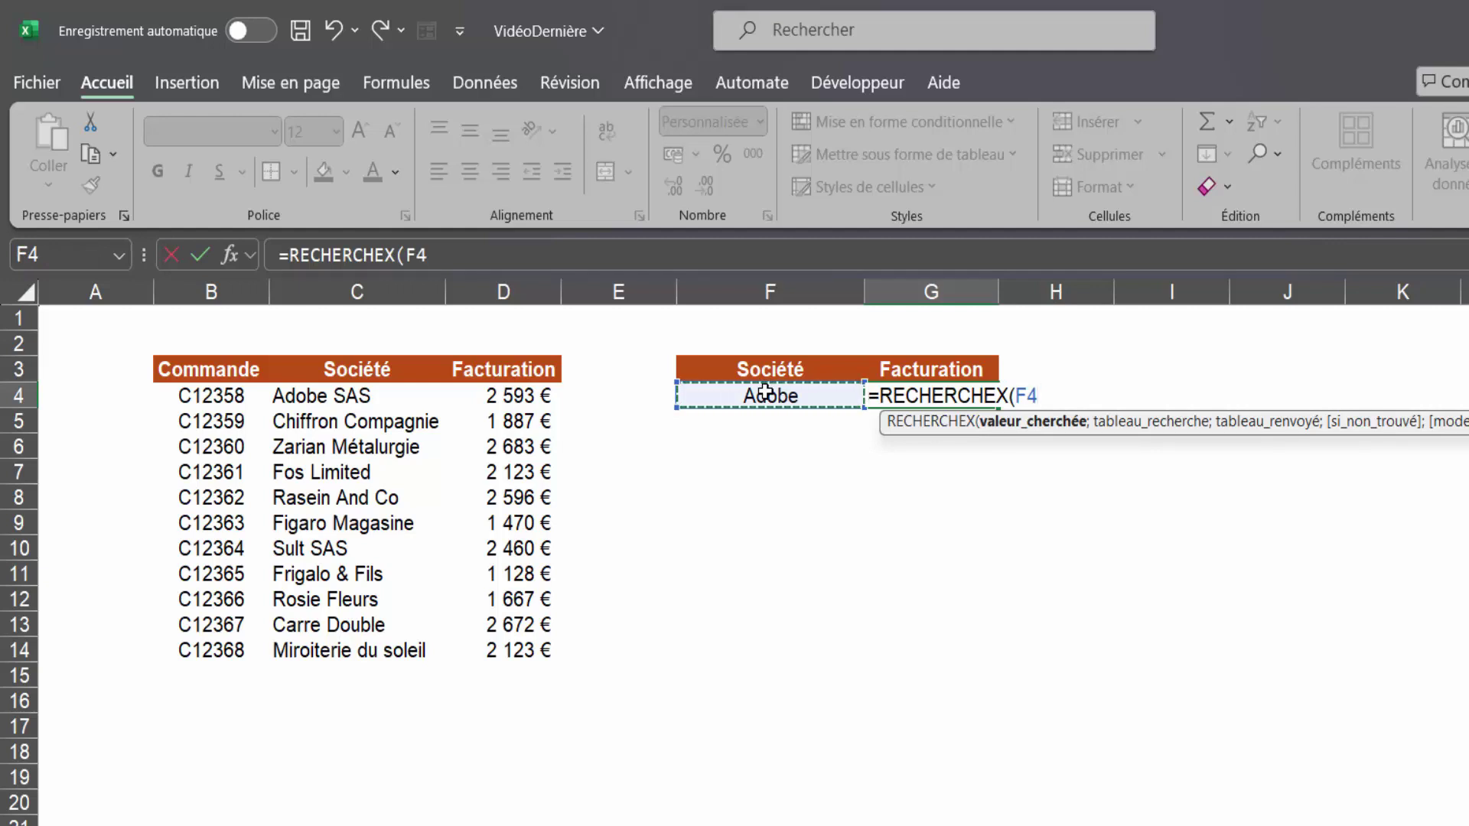
type("&\"")
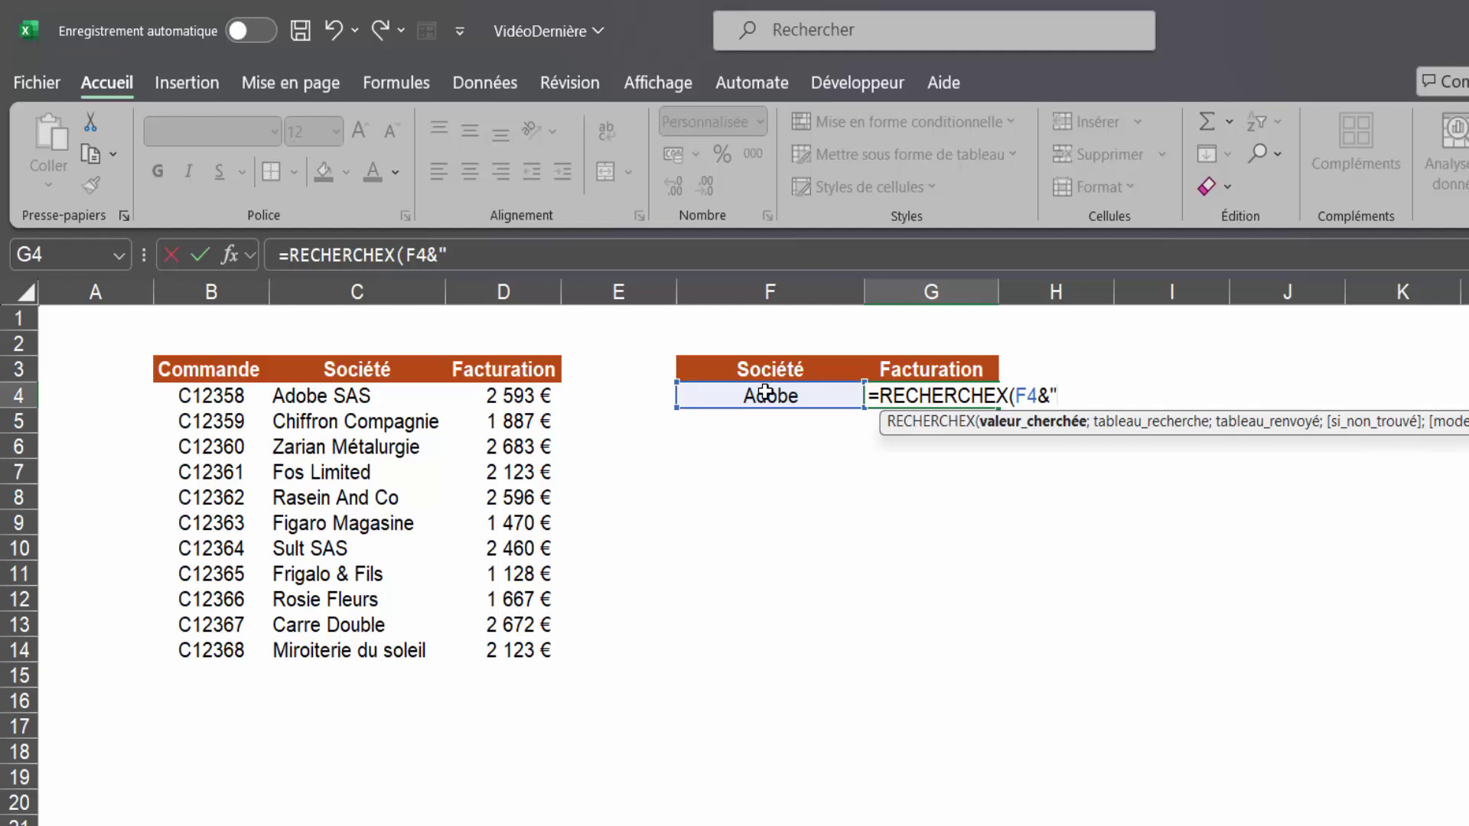
type("*\"")
type(";")
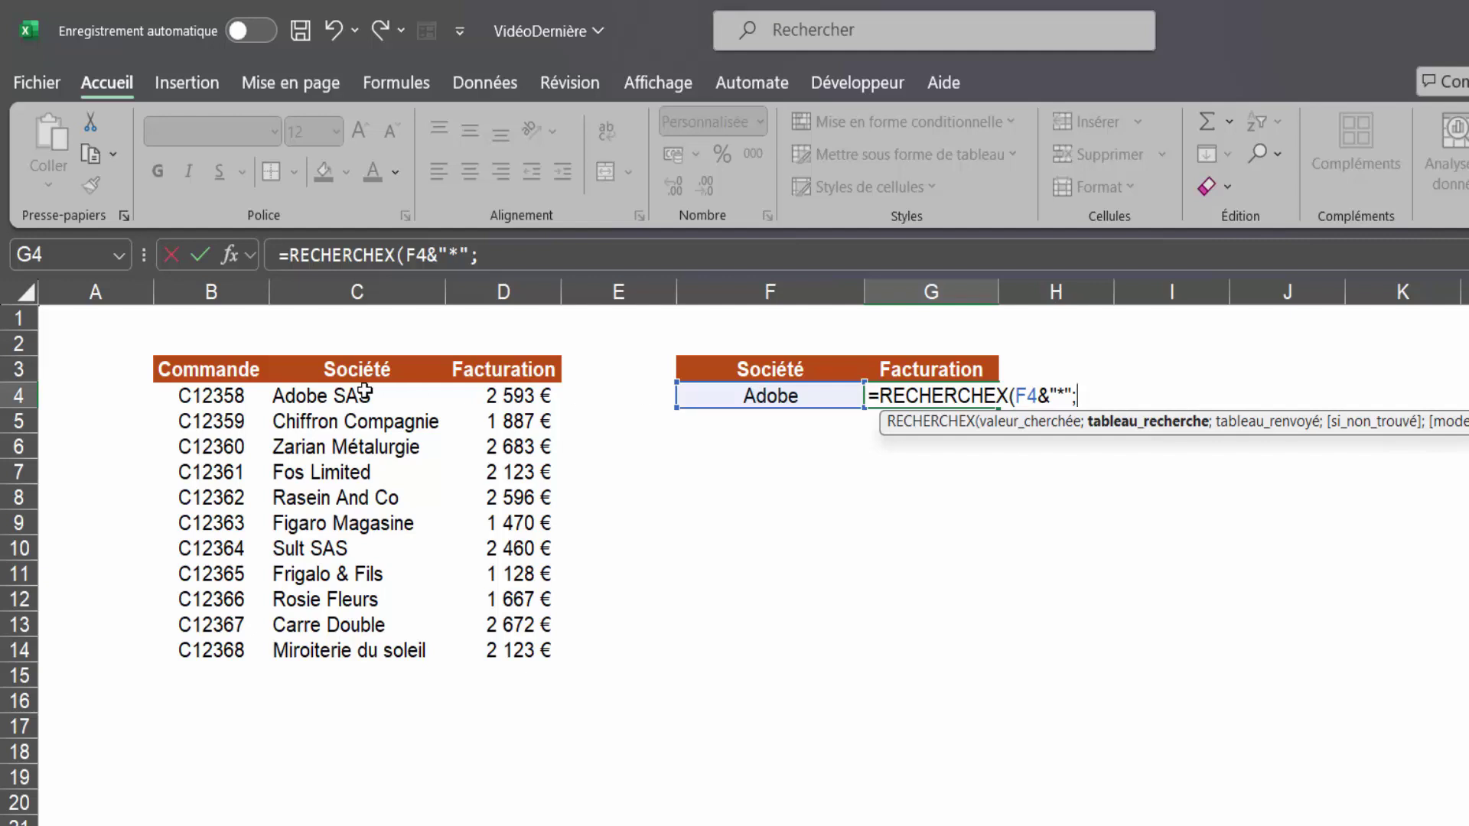
left_click(364, 391)
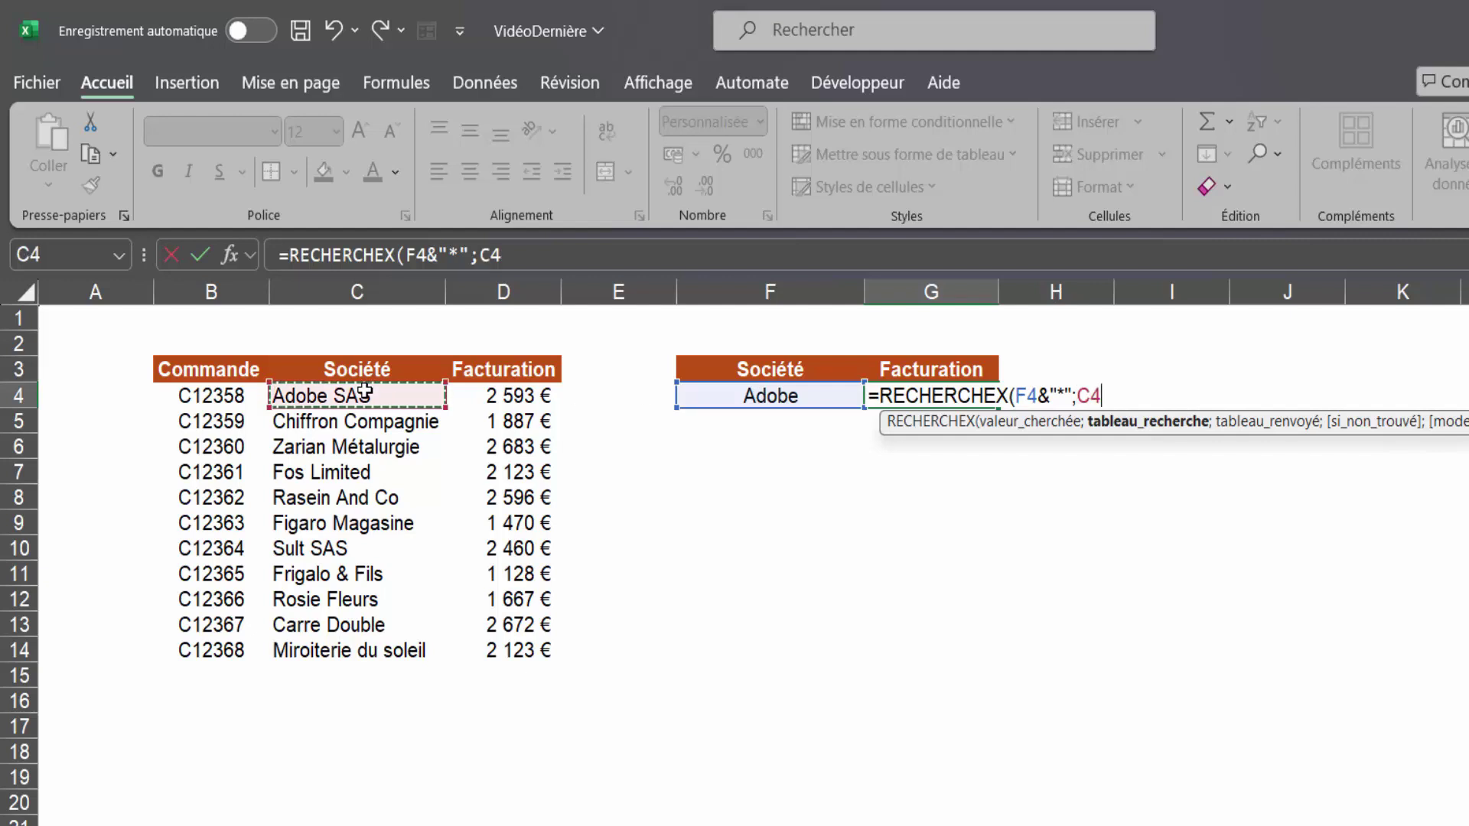
key("ctrl+shift+Down")
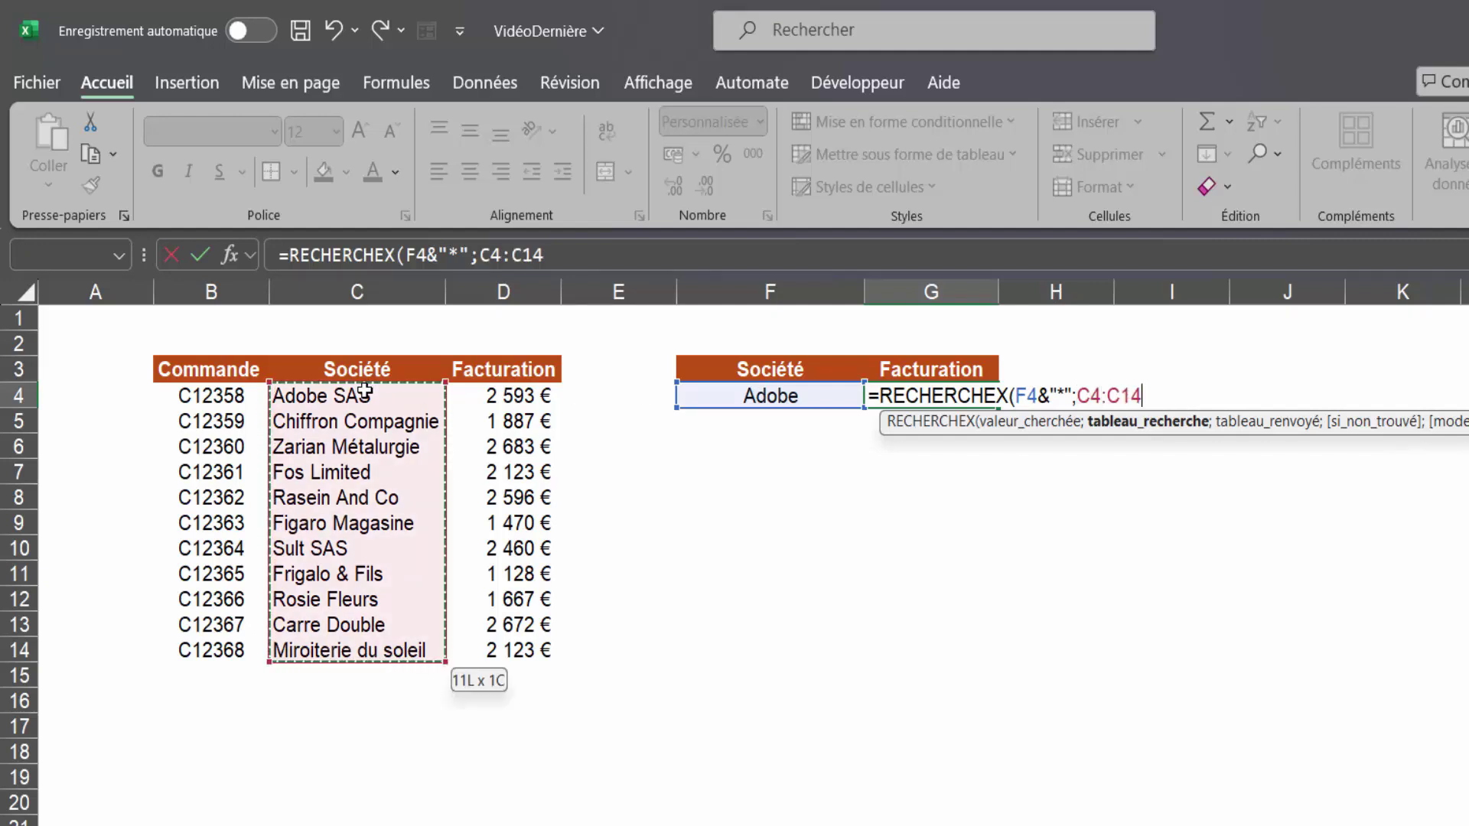
type(";")
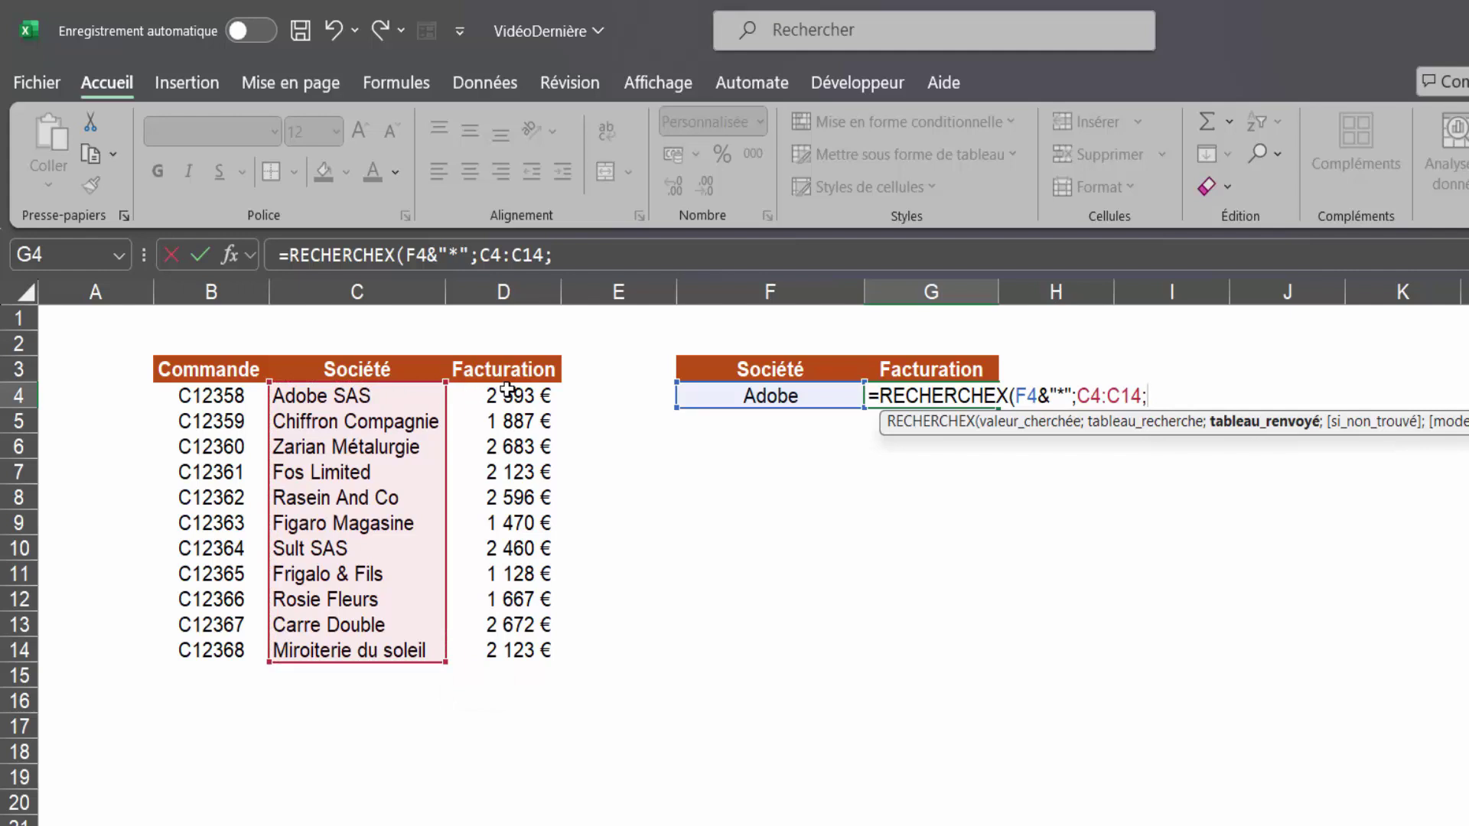
Return billing from D4:D14 with wildcard match mode 2, giving 2 593 € for Adobe
left_click(506, 390)
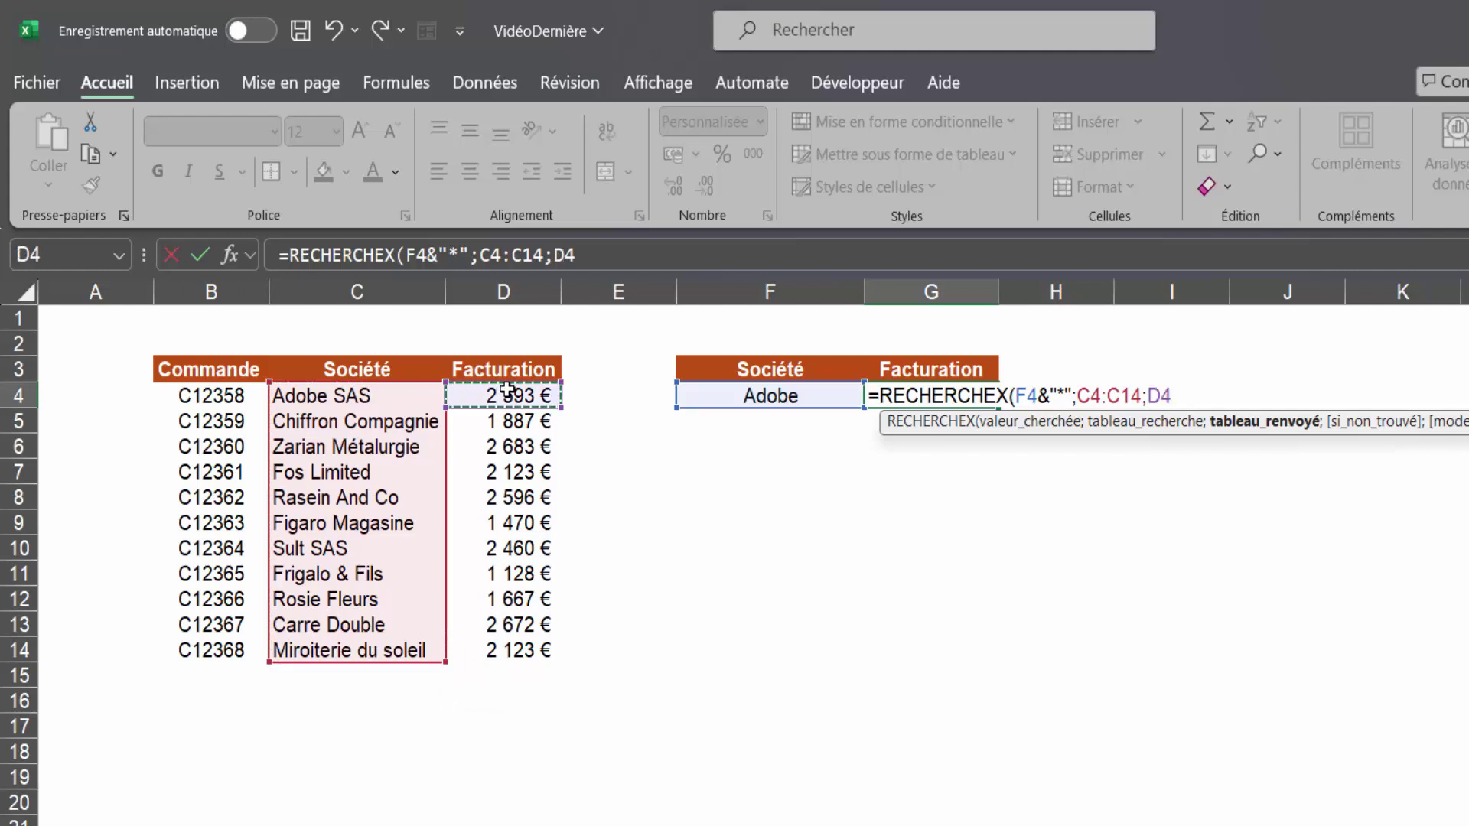
key("ctrl+shift+Down")
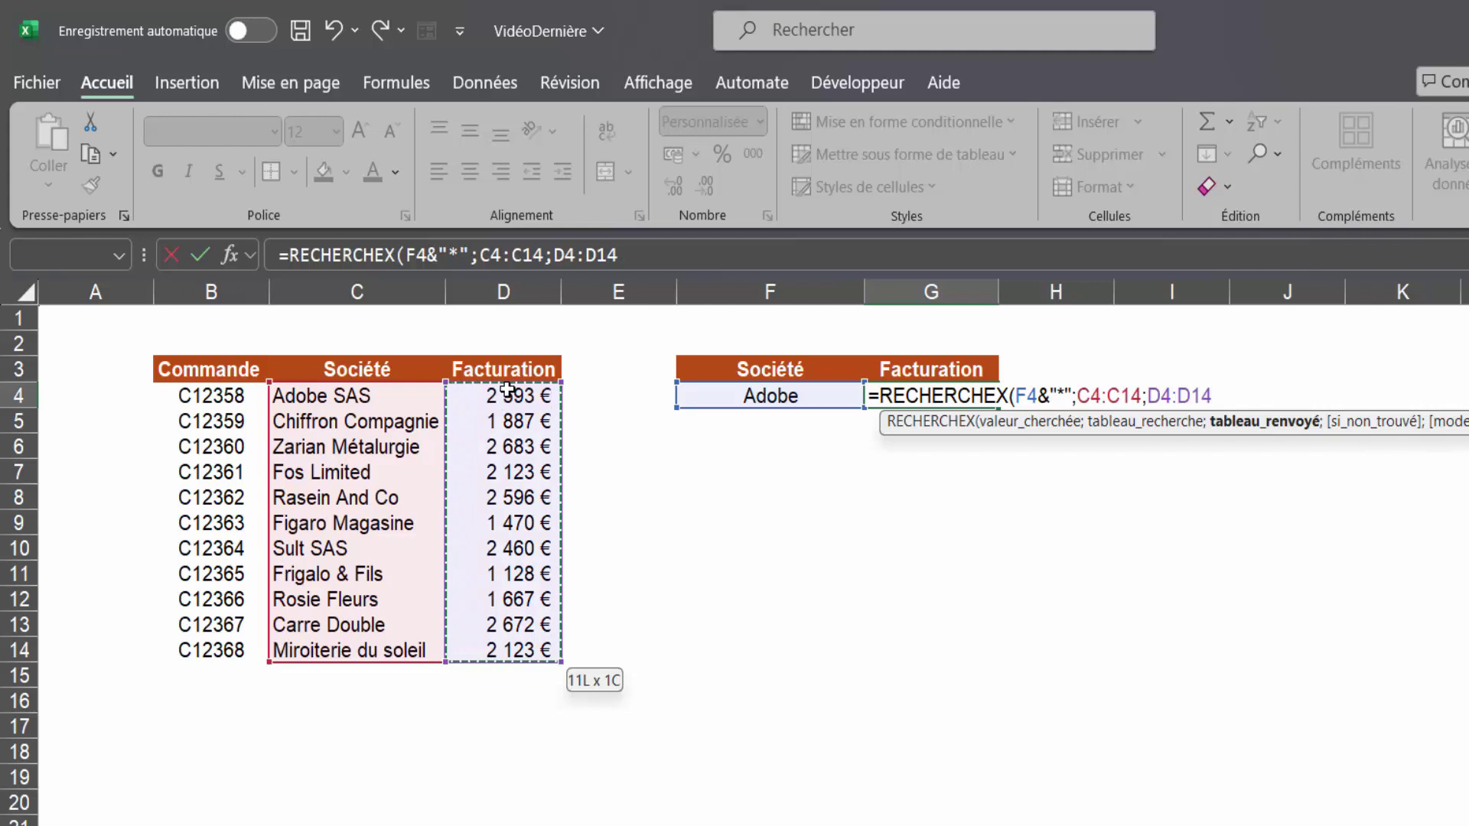
type(";")
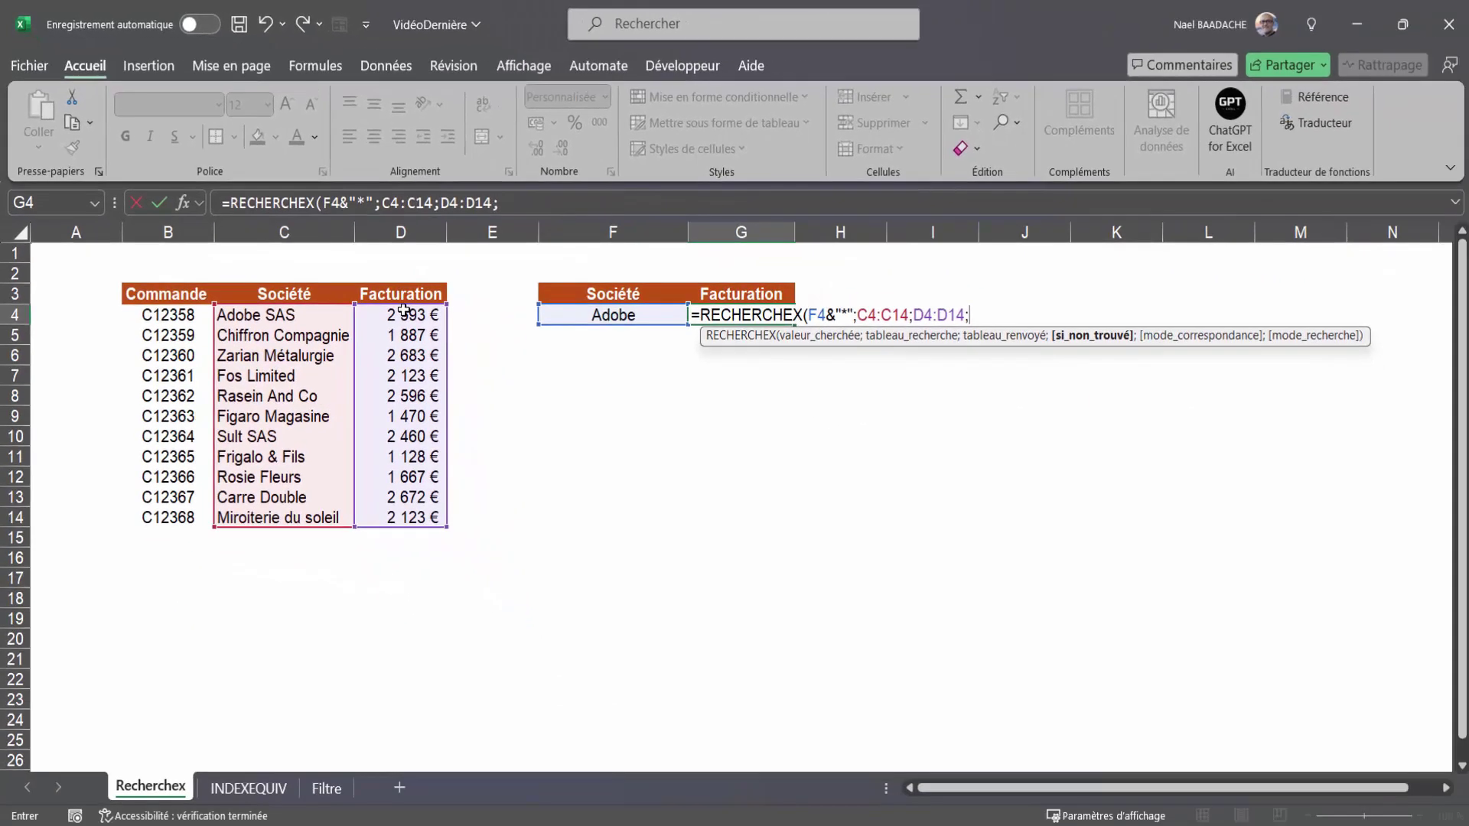
type(";")
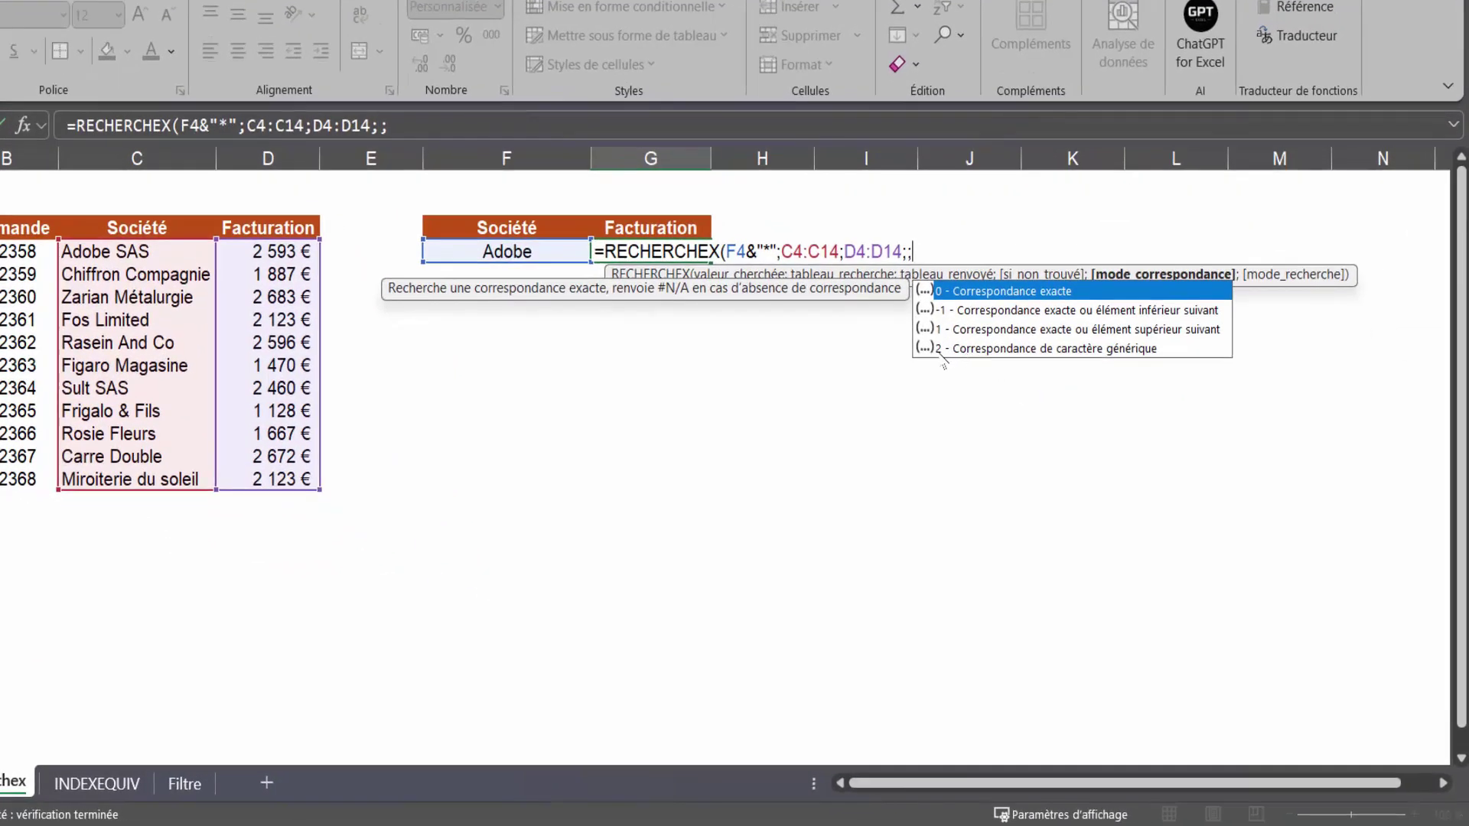
double_click(1073, 348)
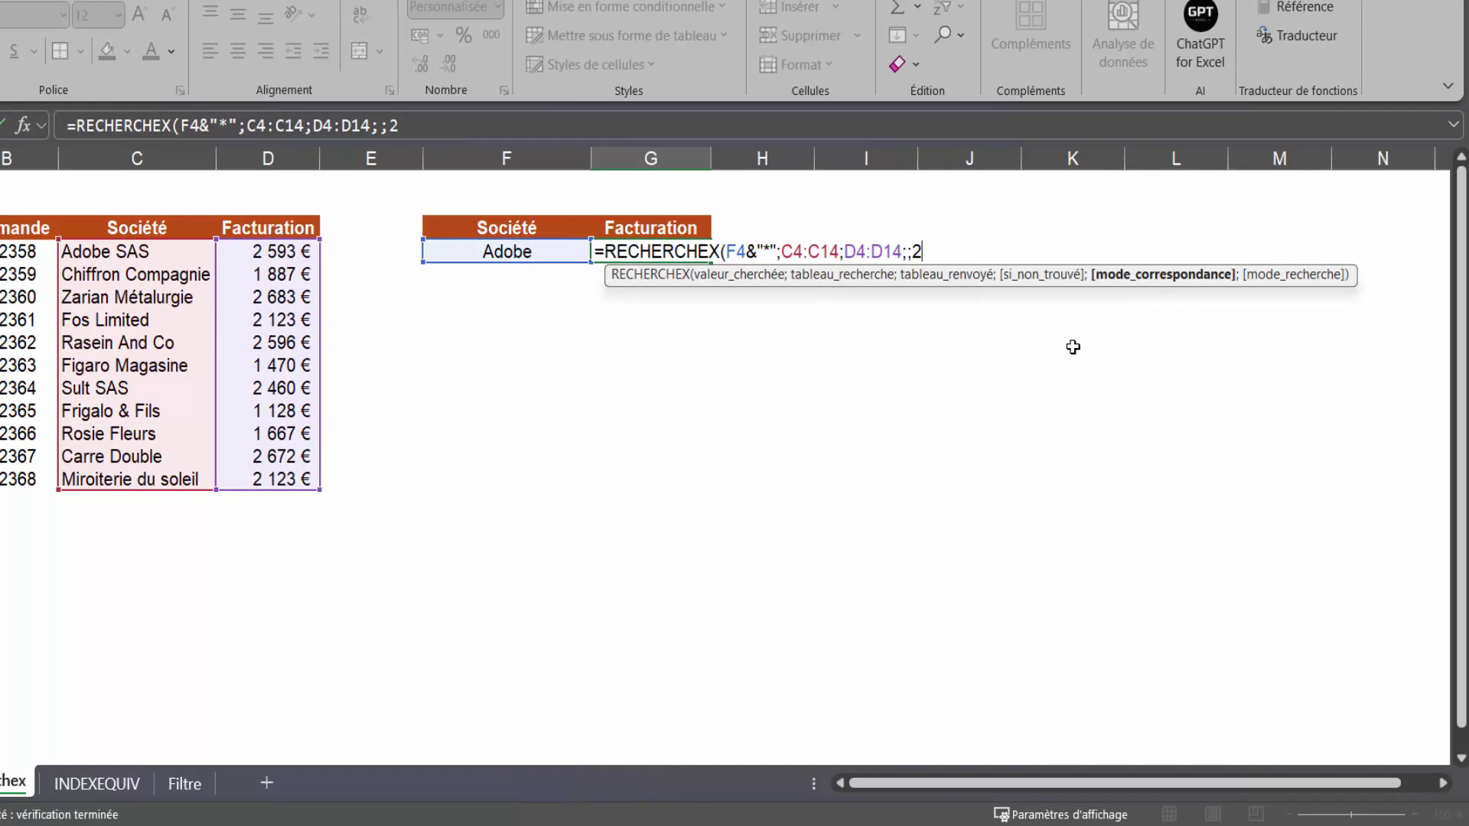
type(")")
key("Return")
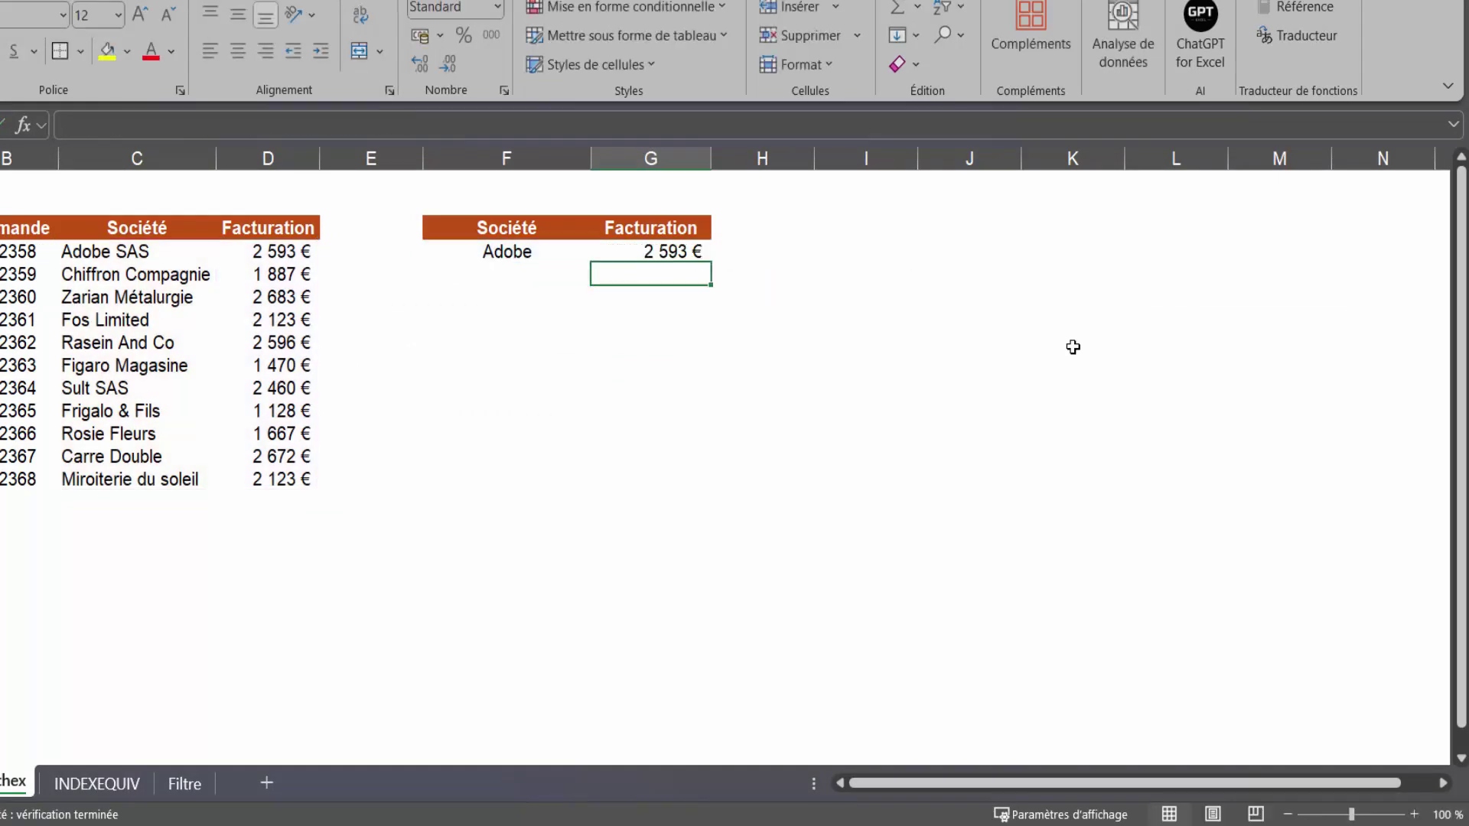
Review the G4 formula and the Adobe SAS and Fos Limited rows in the order list
left_click(665, 252)
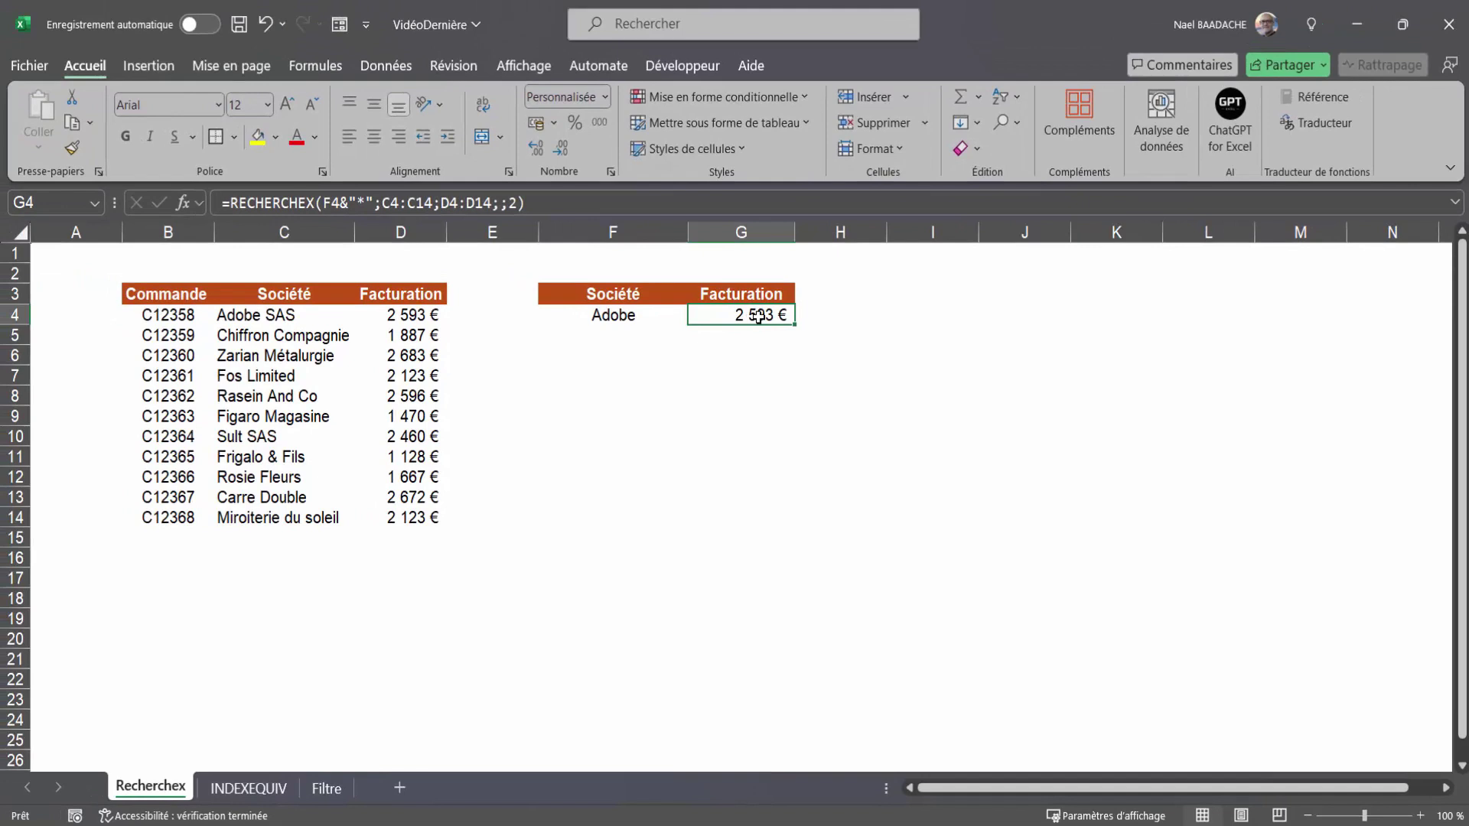
left_click(423, 316)
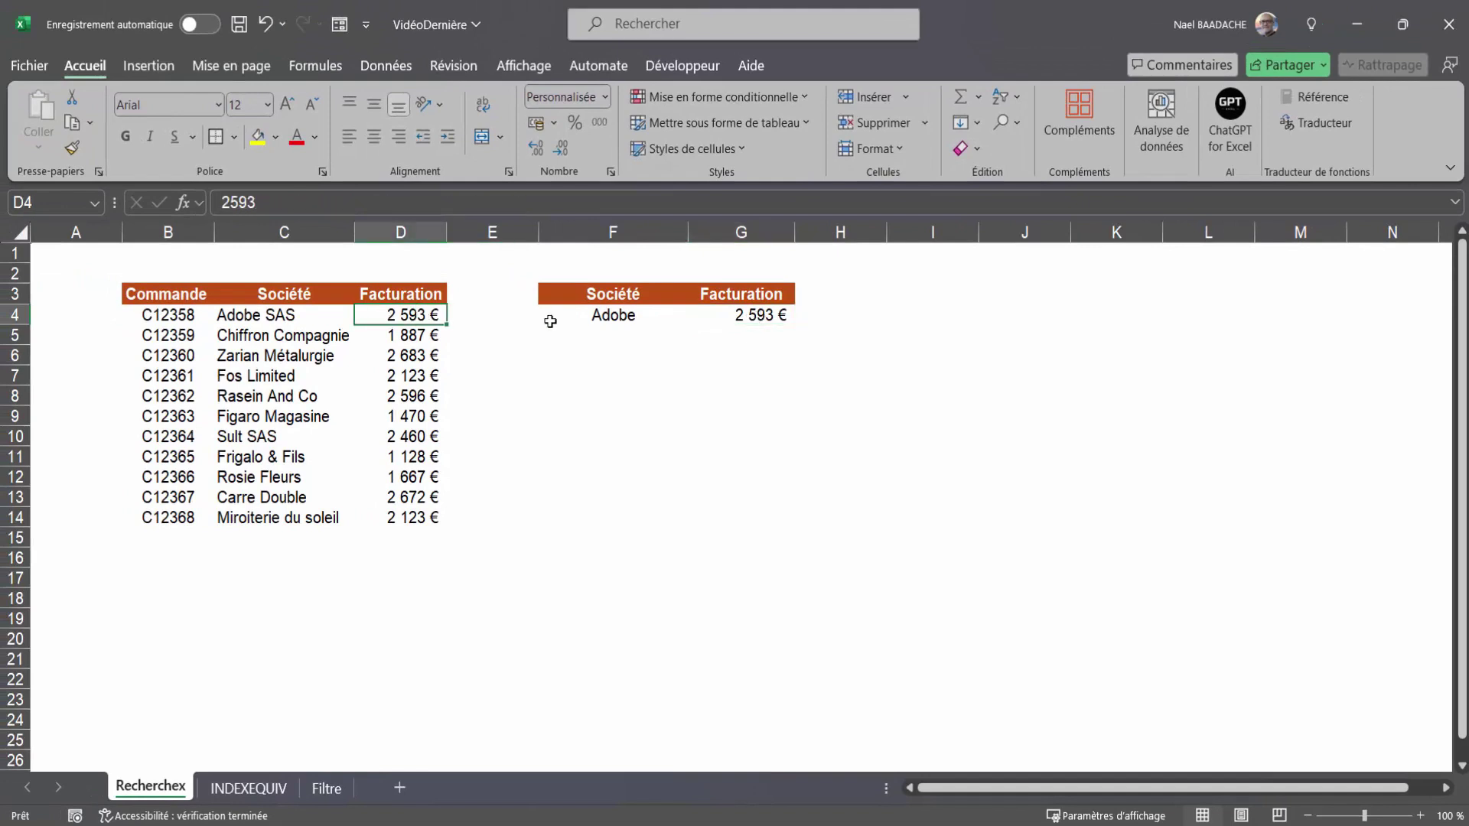
left_click(259, 316)
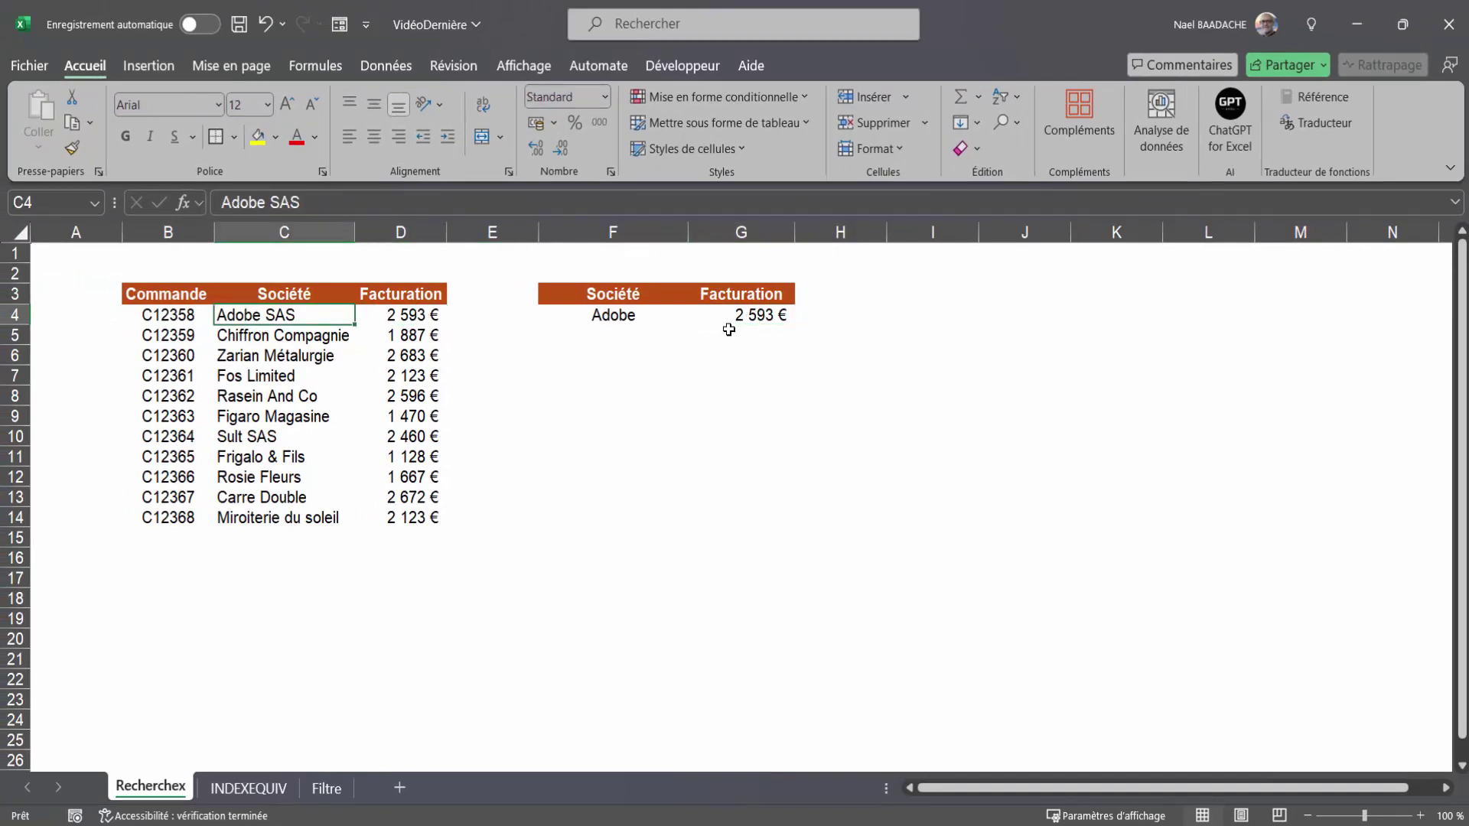
left_click(263, 378)
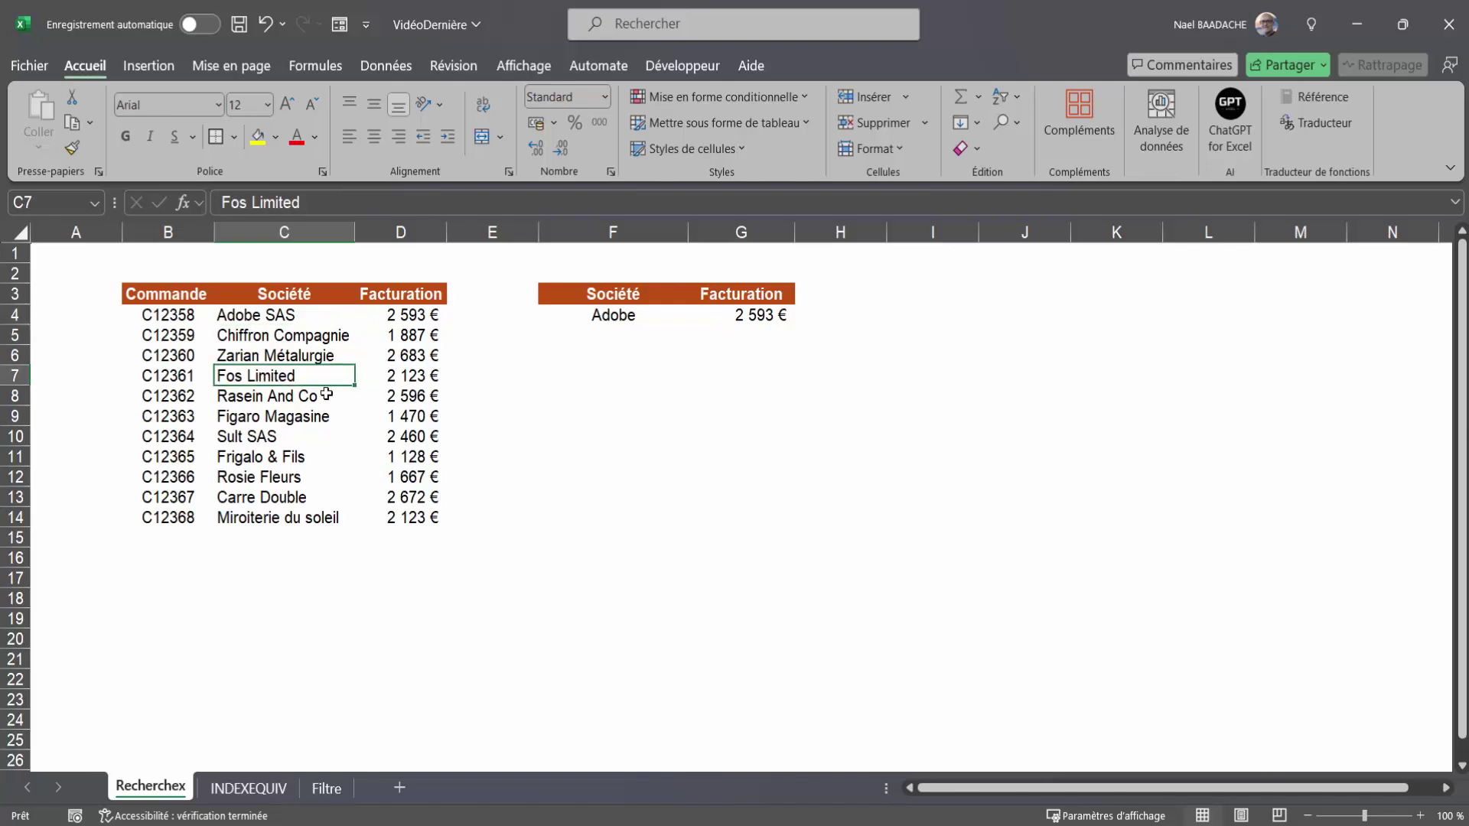
Enter Fos in F4 and compare the result with Fos Limited's billing
left_click(606, 332)
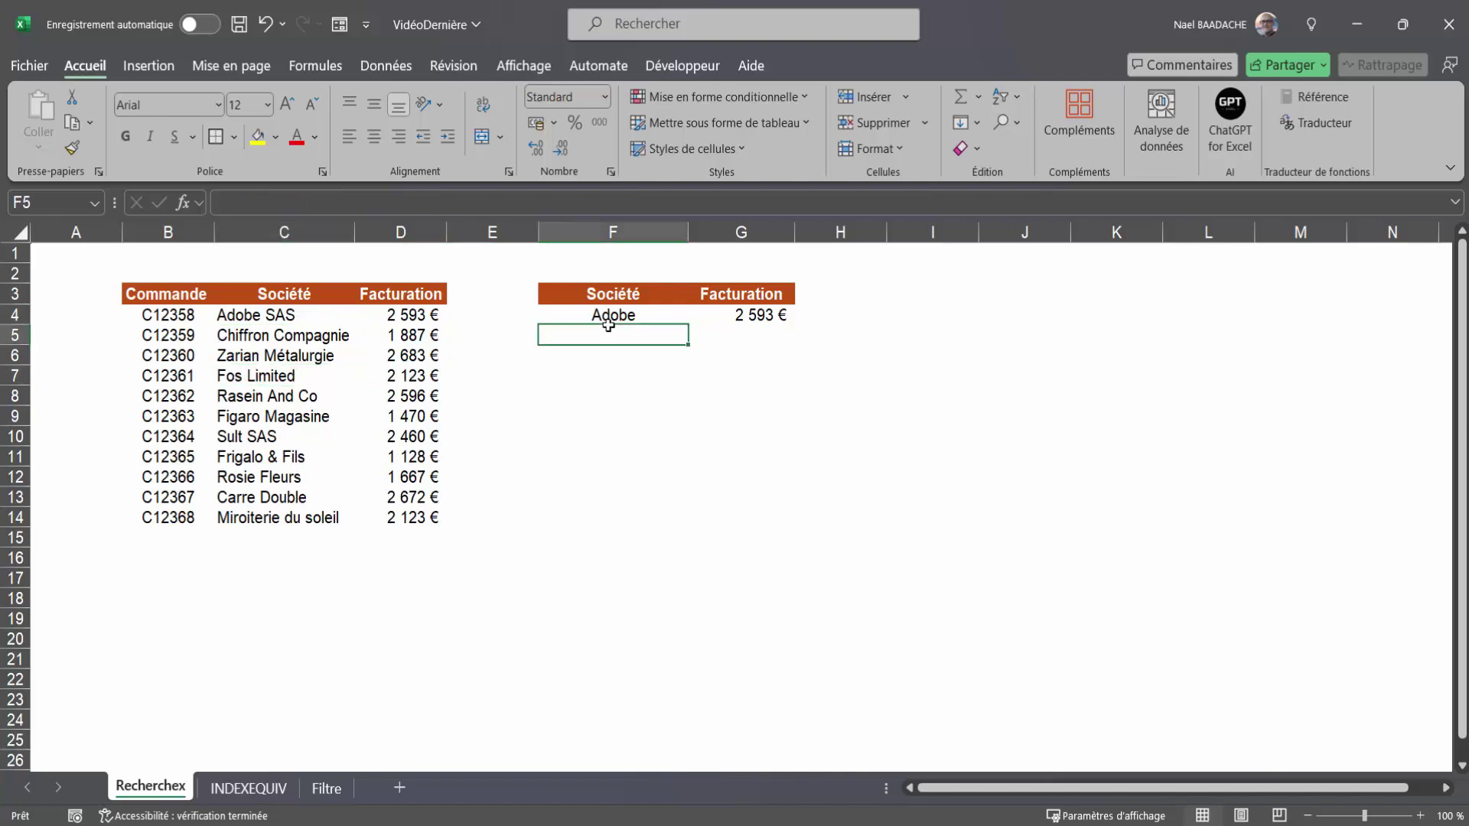
left_click(612, 316)
type("Fos")
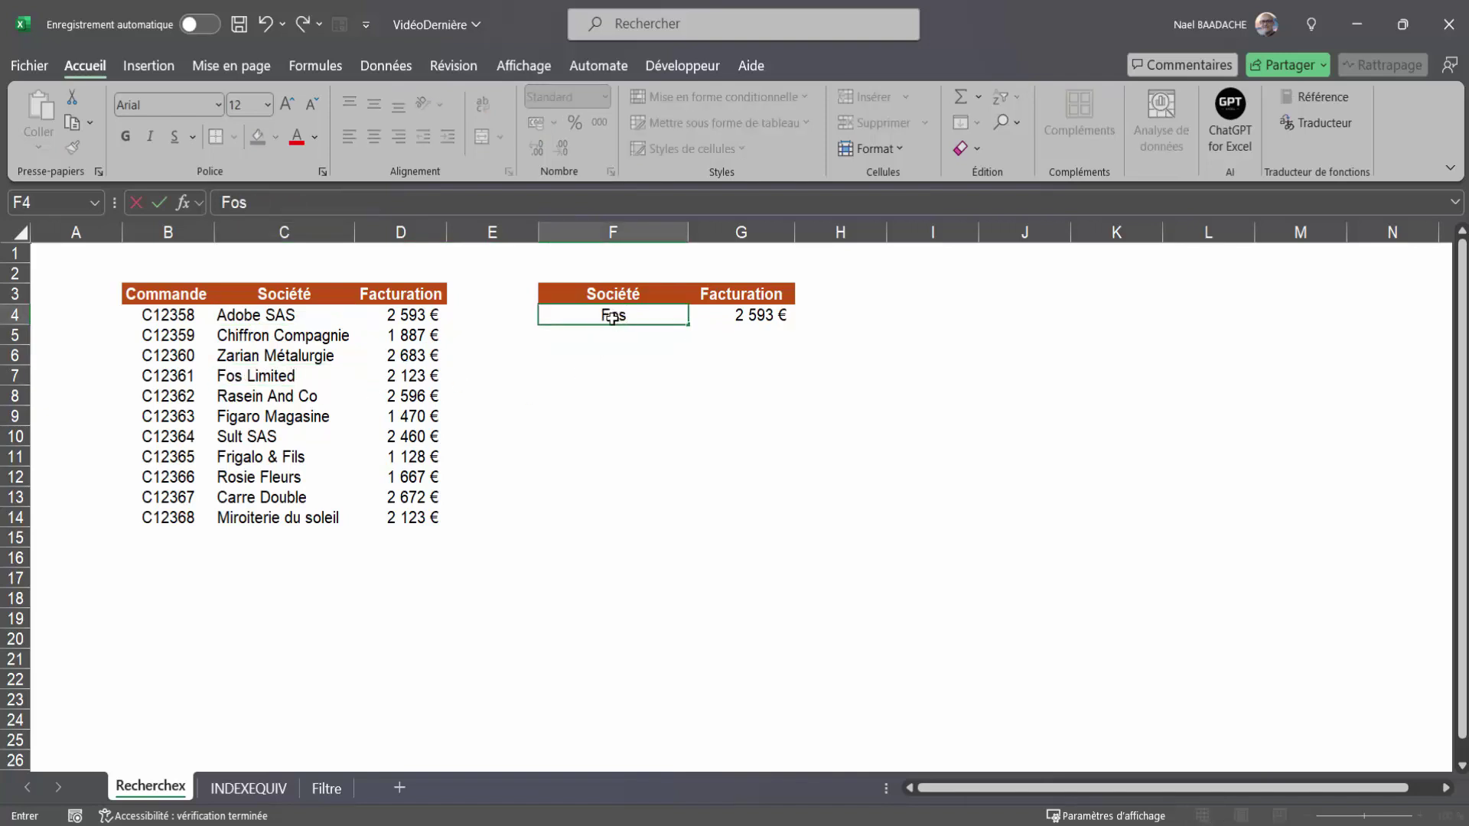
key("Return")
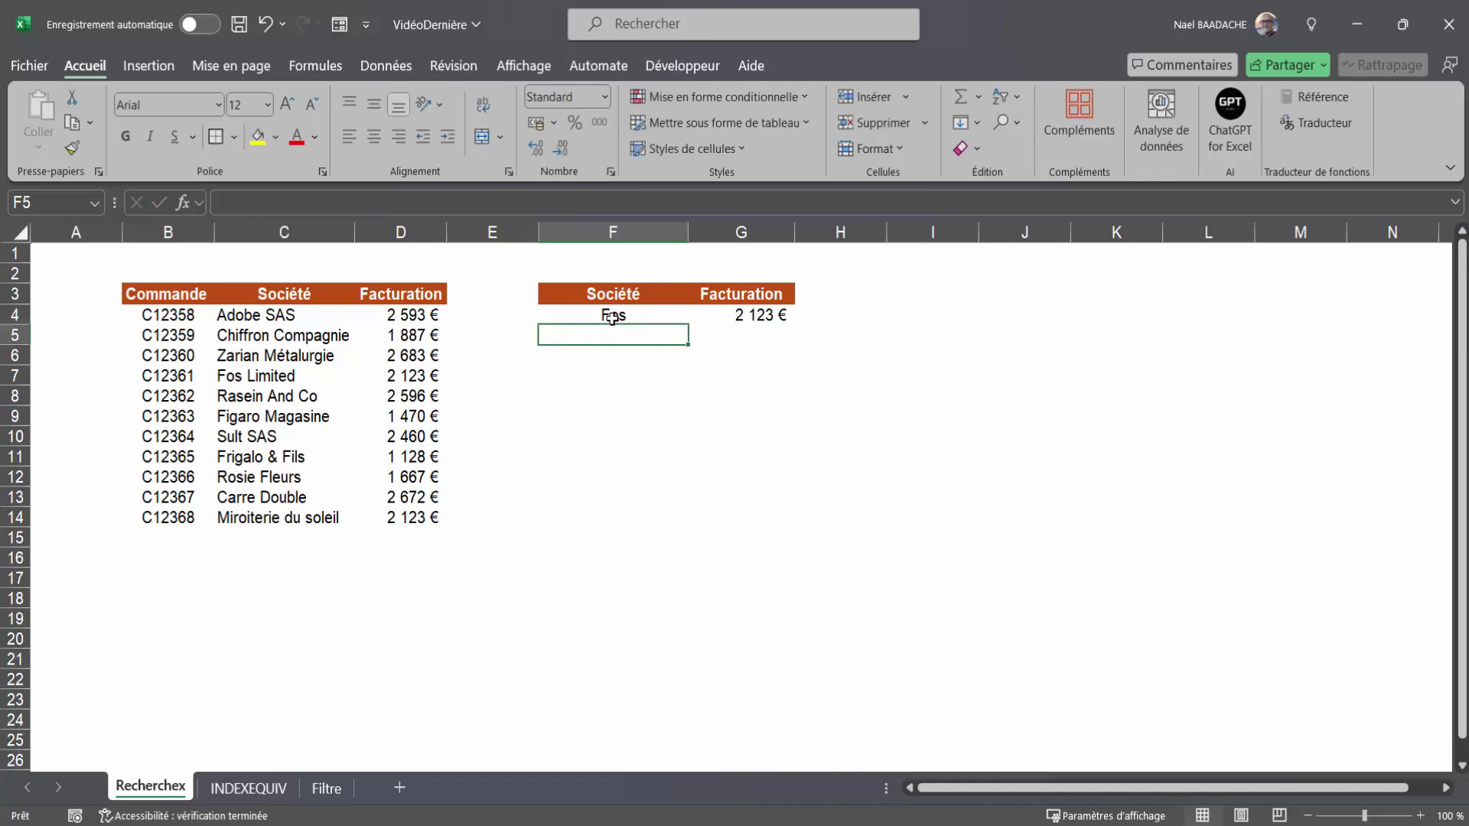
left_click_drag(239, 373, 367, 376)
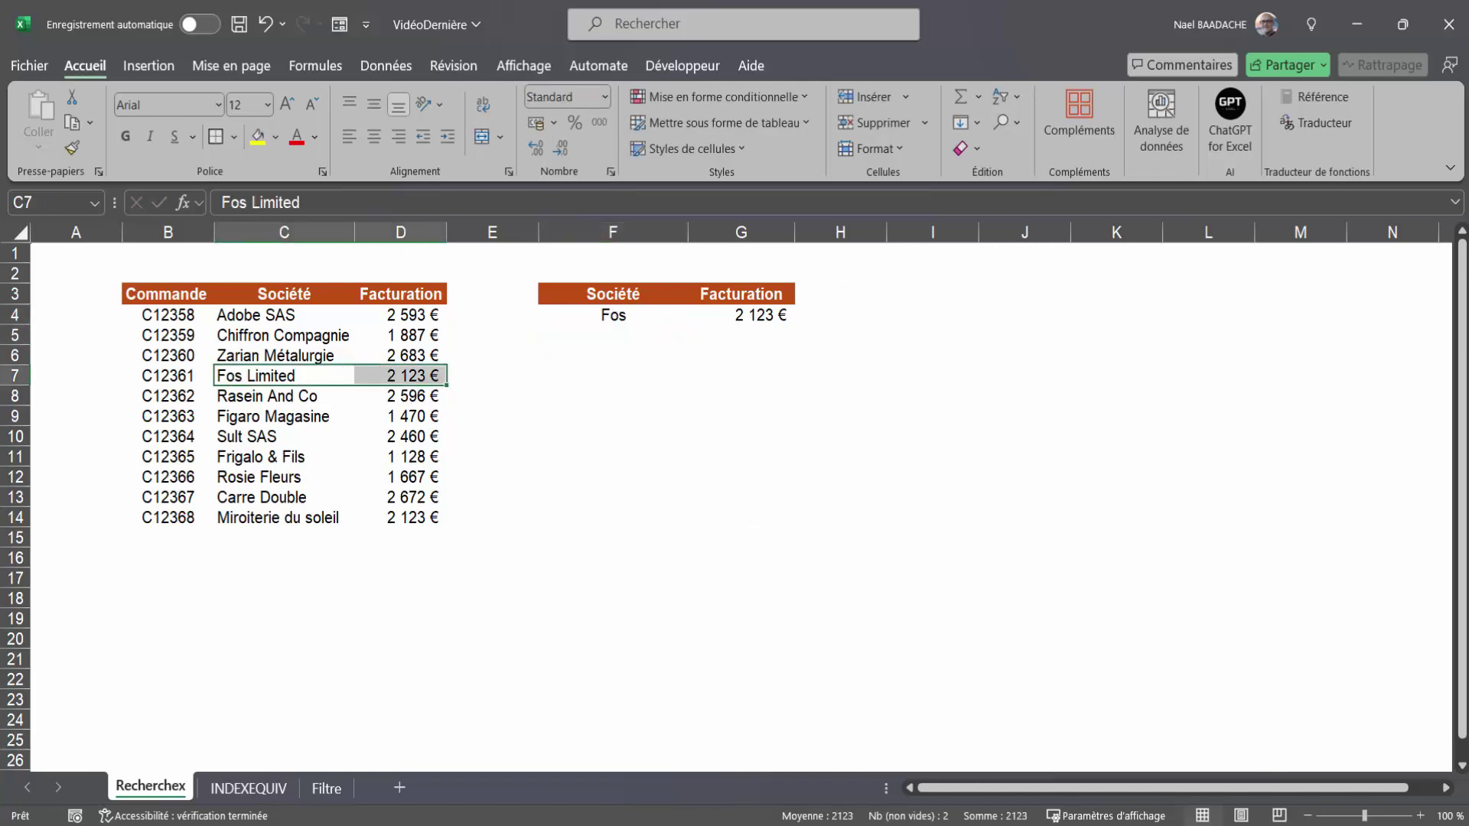
Change F4 to the full name Fos Limited and check the G4 lookup
left_click(624, 317)
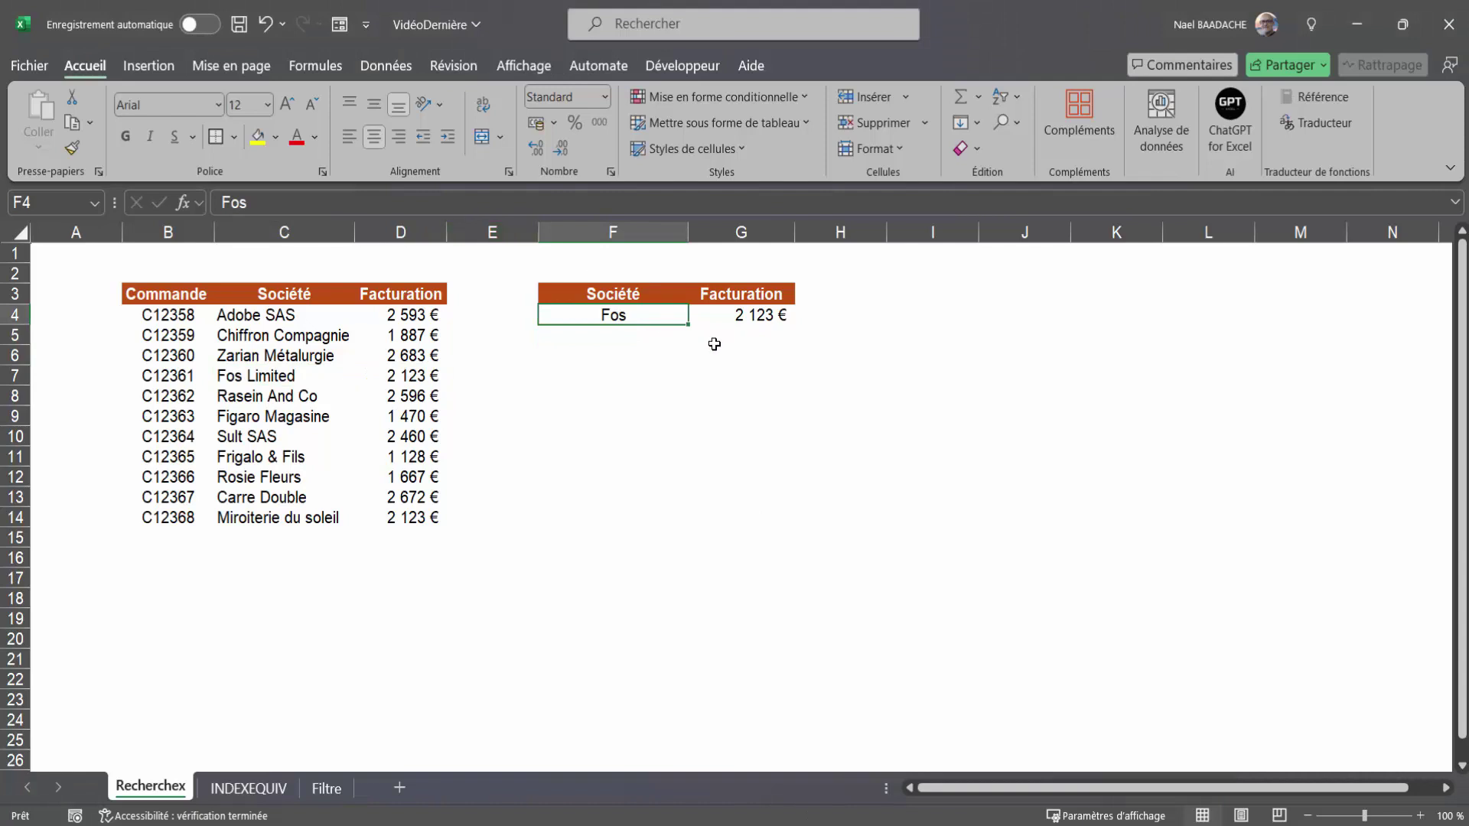
double_click(631, 316)
type("L")
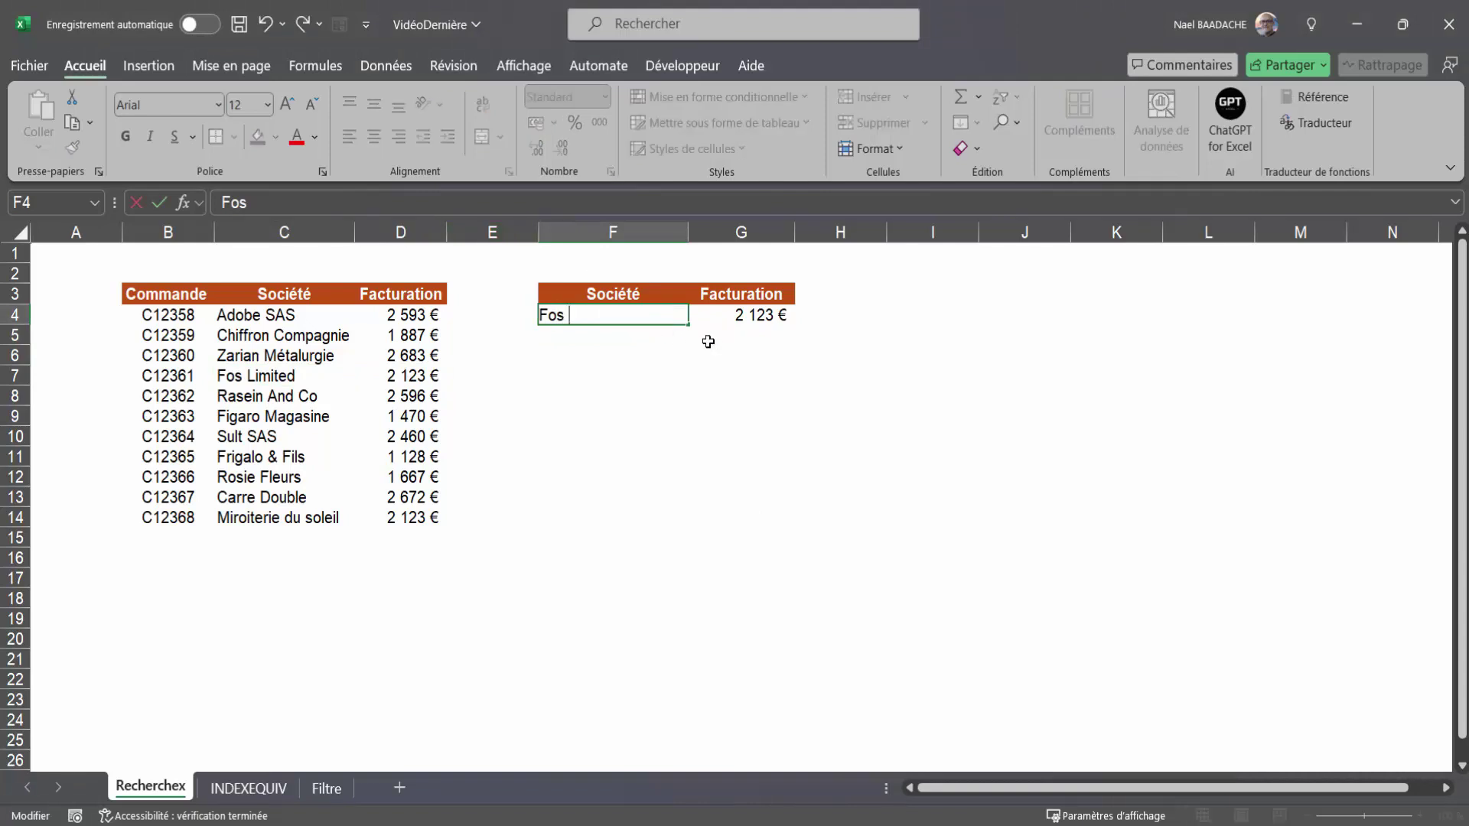
type("ilimted")
key("BackSpace")
key("BackSpace")
key("BackSpace")
key("BackSpace")
key("BackSpace")
key("BackSpace")
type("mited")
key("Return")
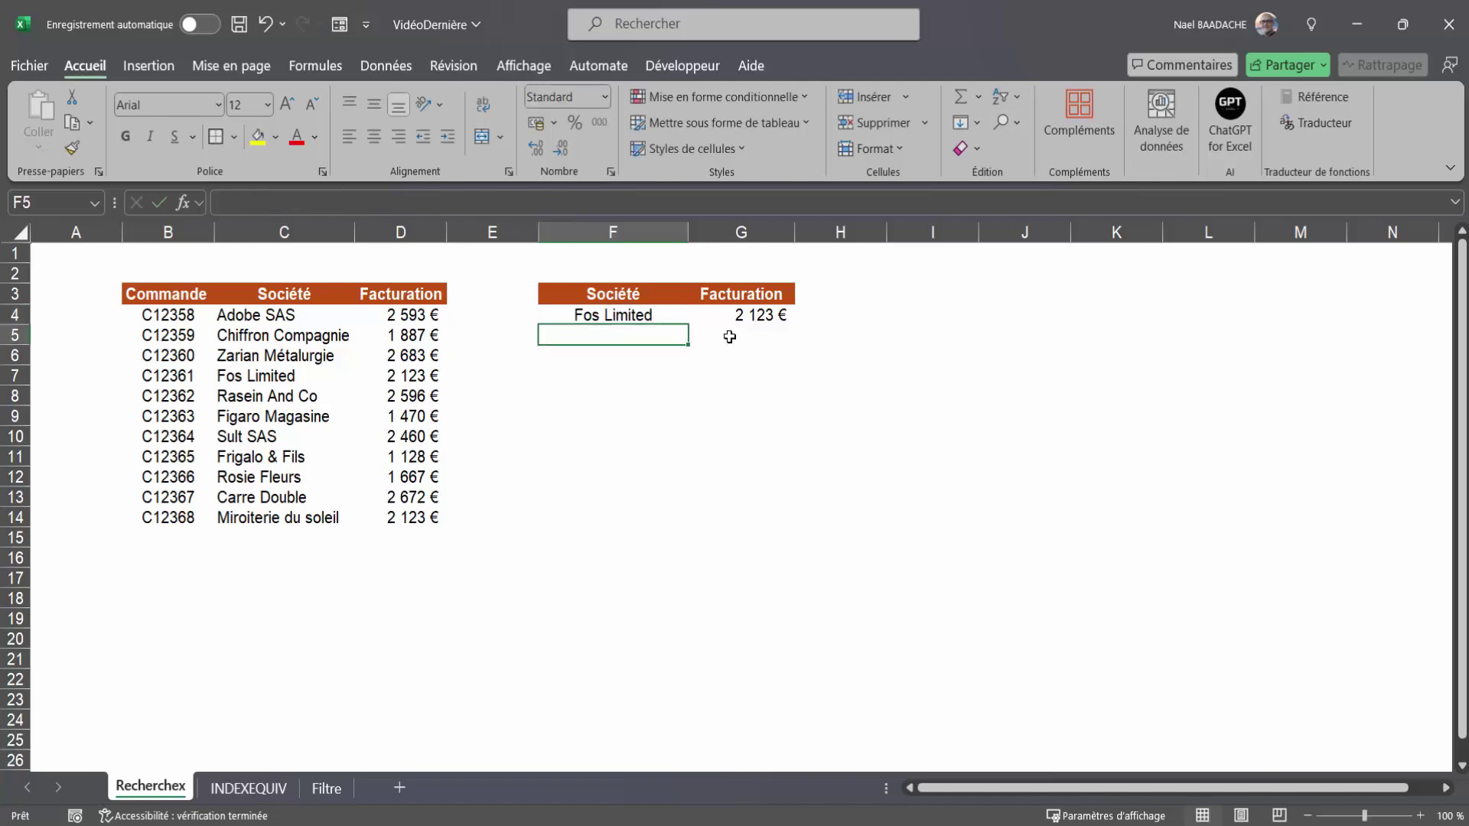
left_click(736, 318)
Enter Adobe SAS in F4 to retrieve its billing amount
left_click(614, 315)
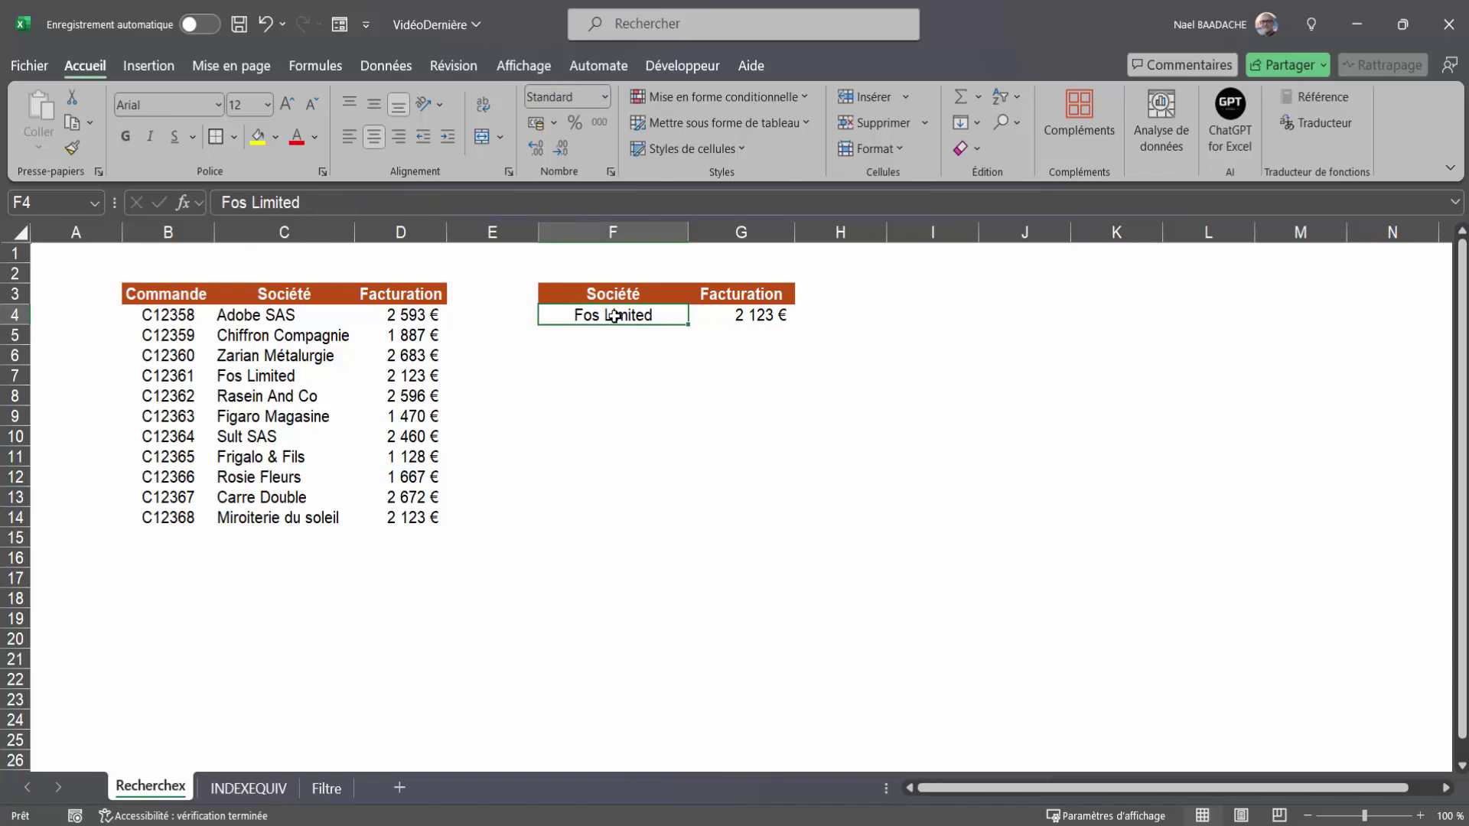
type("AD")
key("BackSpace")
type("dobe SAS")
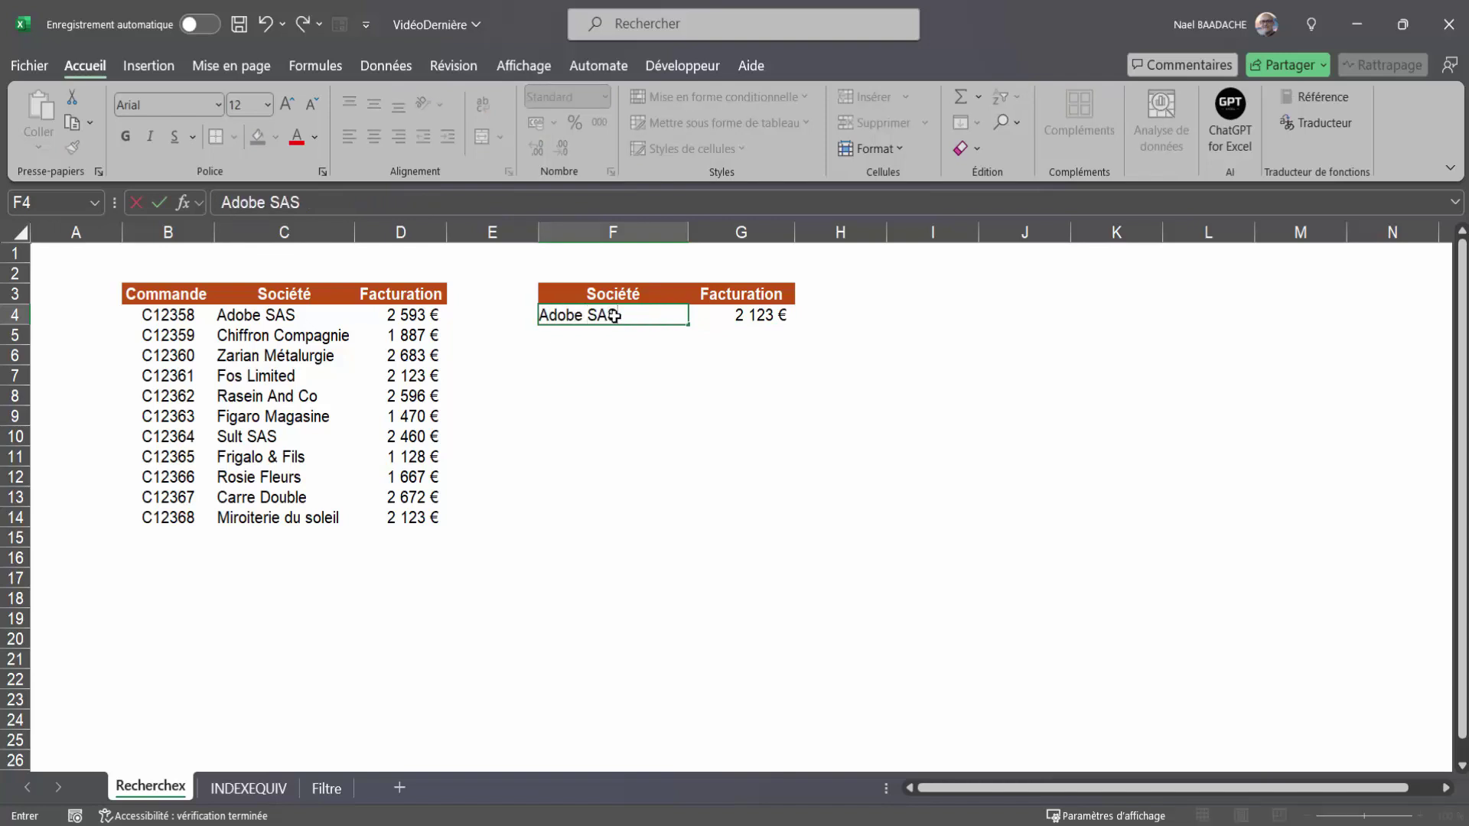
key("Return")
left_click(614, 315)
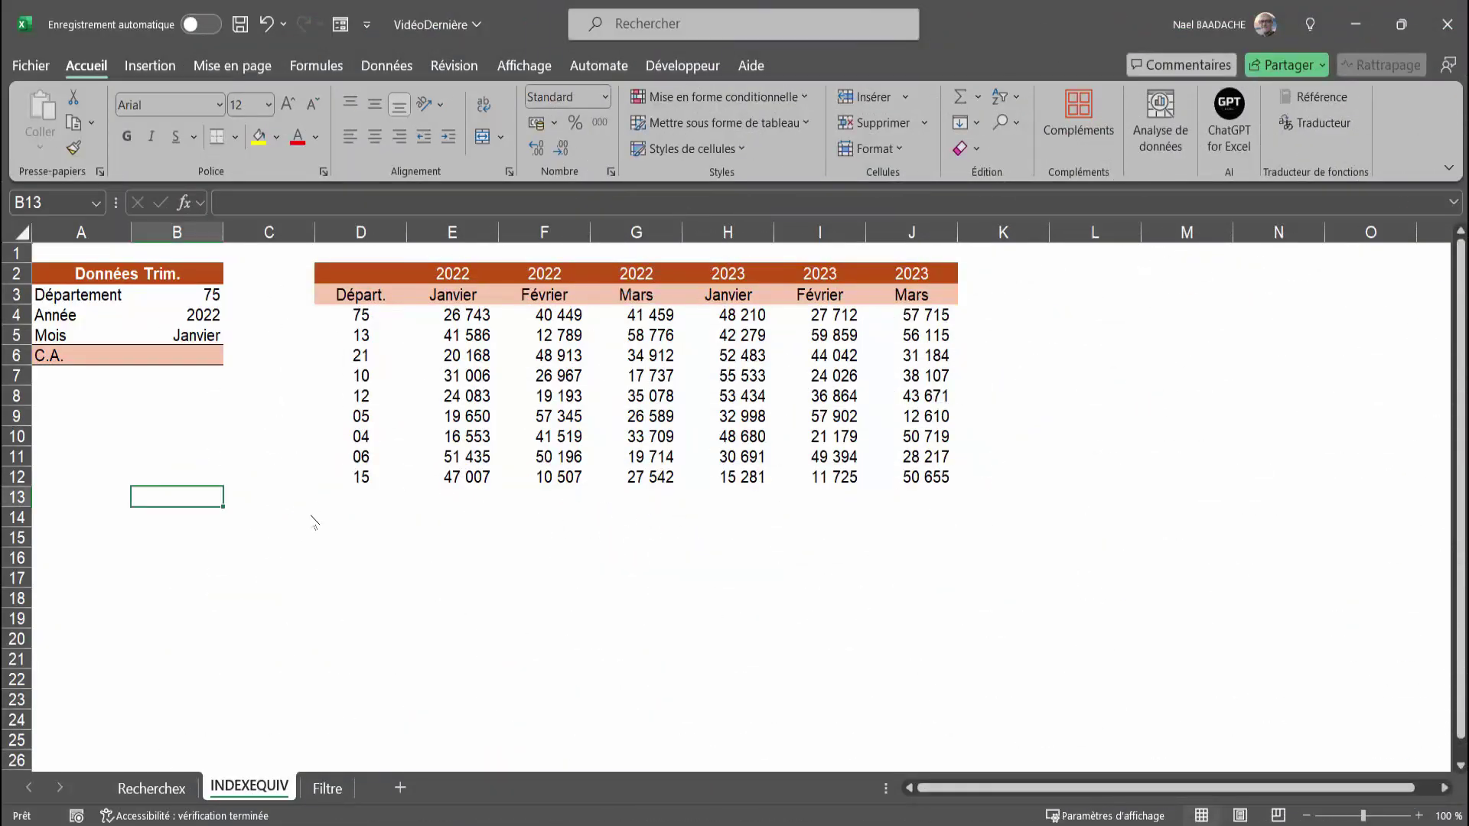
Point out the sales figures, the B3:B5 inputs, department codes and year/month headers, then select B6
mouse_move(472, 317)
left_mouse_down()
mouse_move(555, 472)
mouse_move(892, 485)
left_mouse_up()
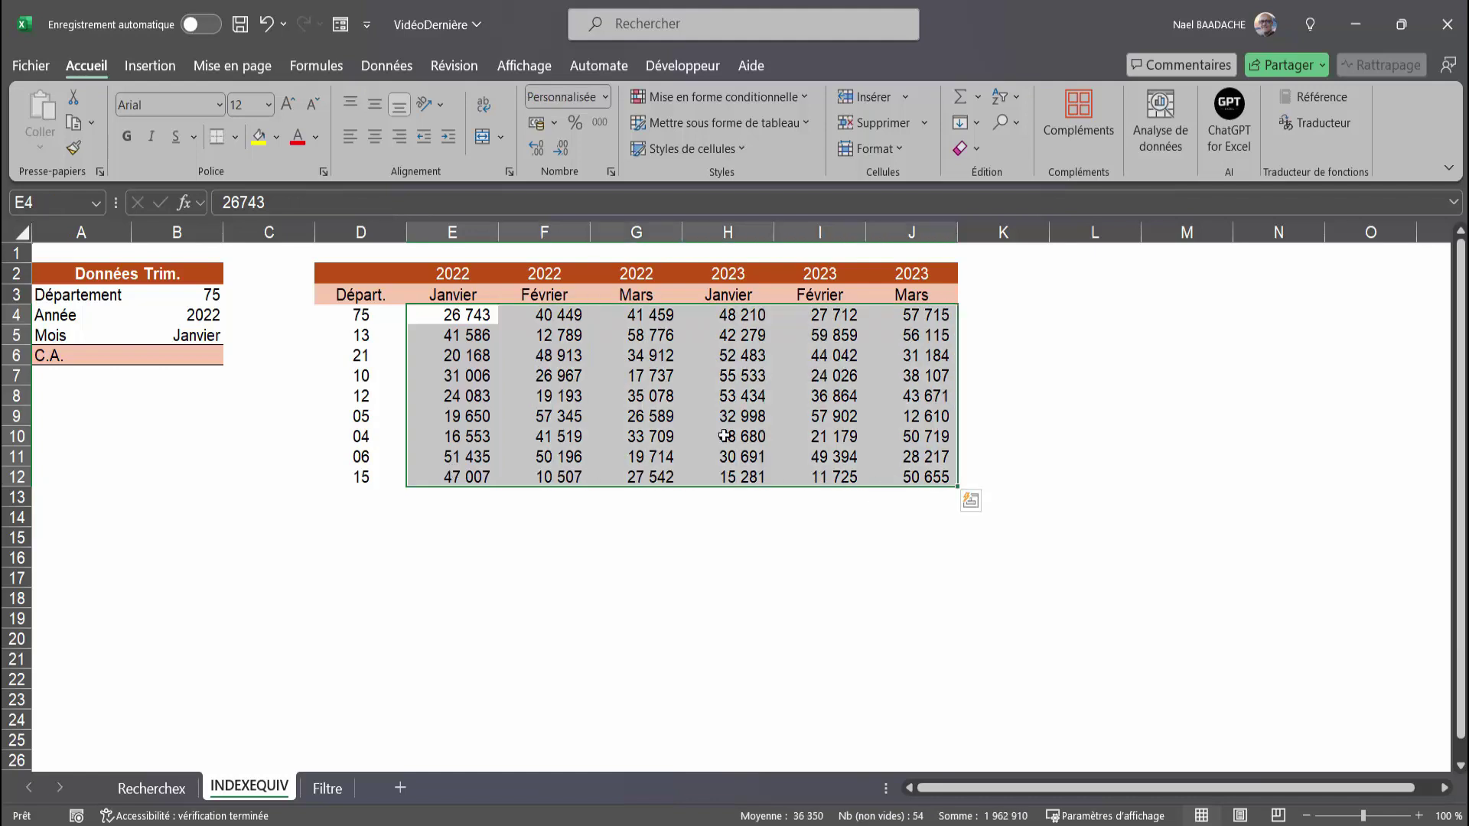
left_click(489, 394)
left_click(210, 296)
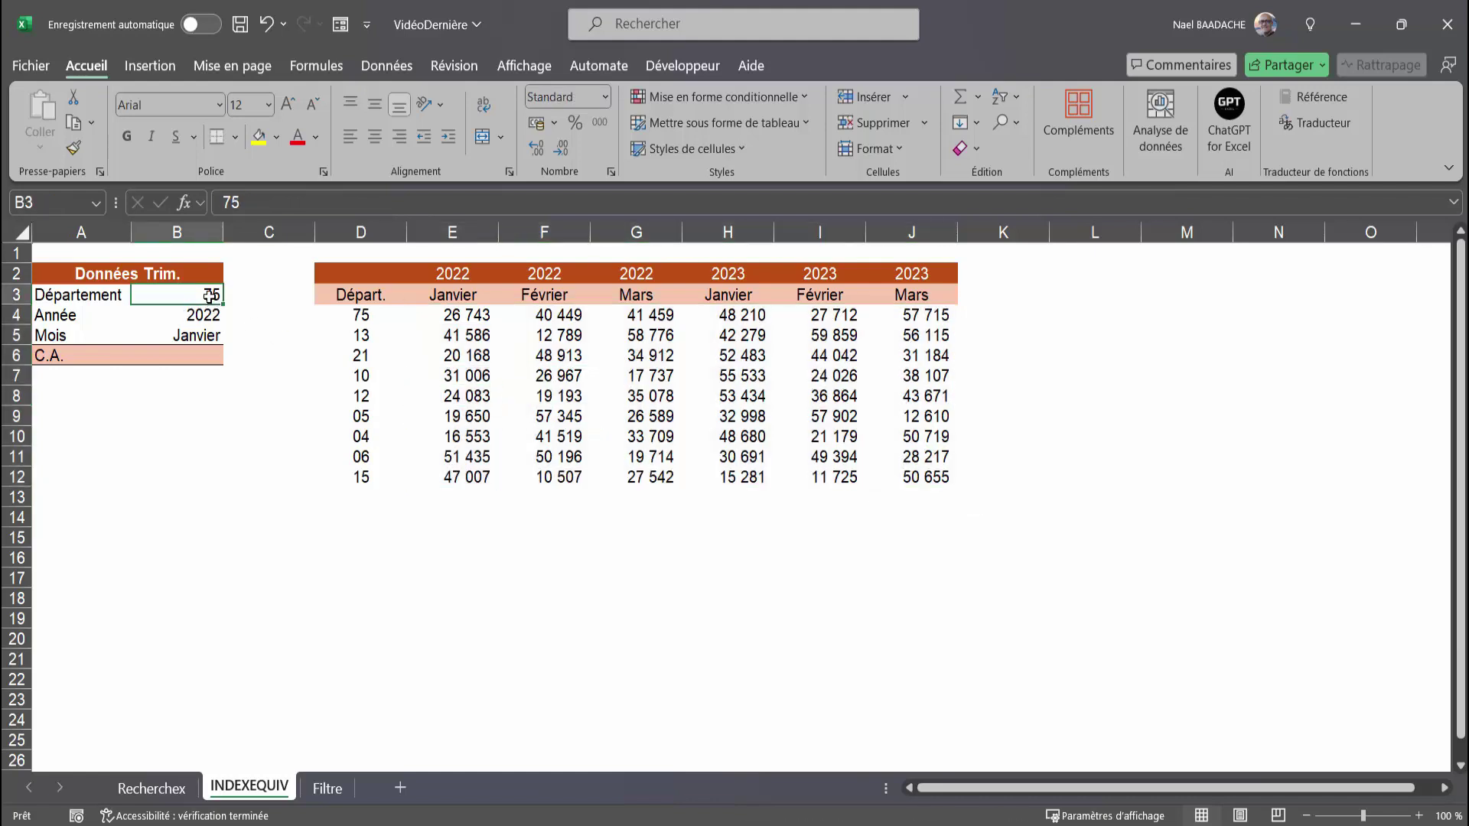
left_click(206, 317)
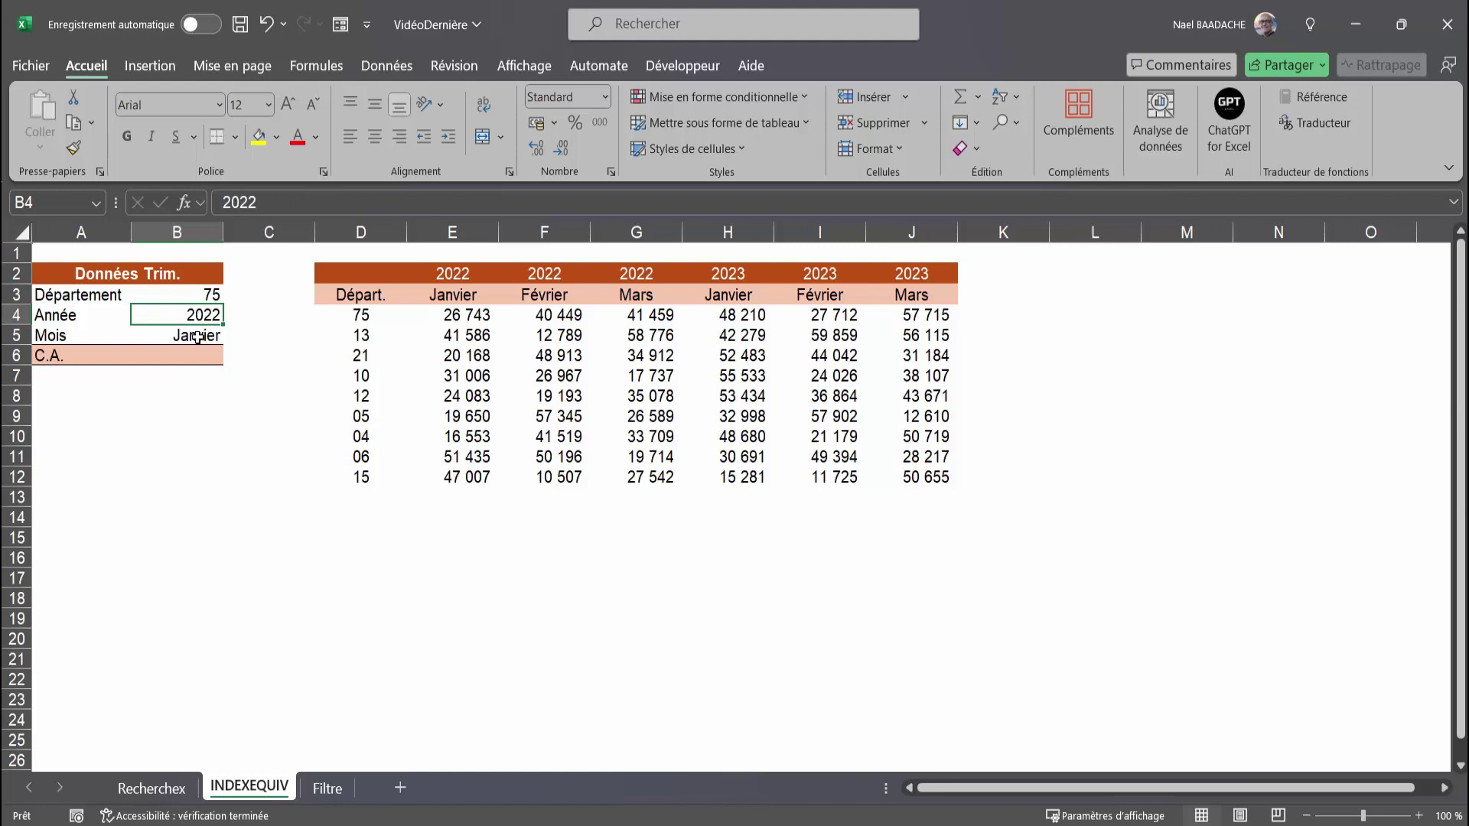
left_click(197, 337)
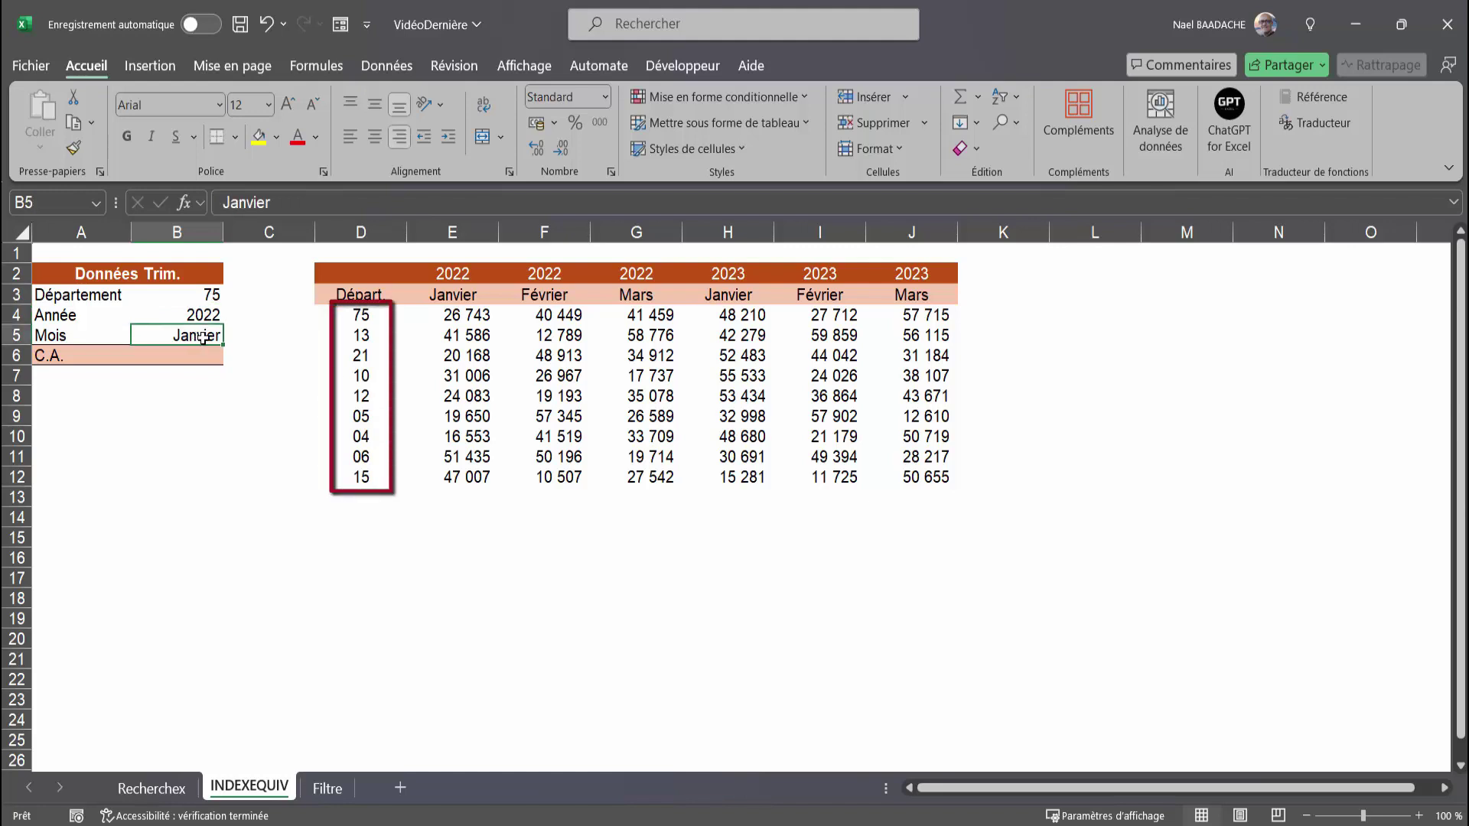
left_click_drag(358, 315, 352, 480)
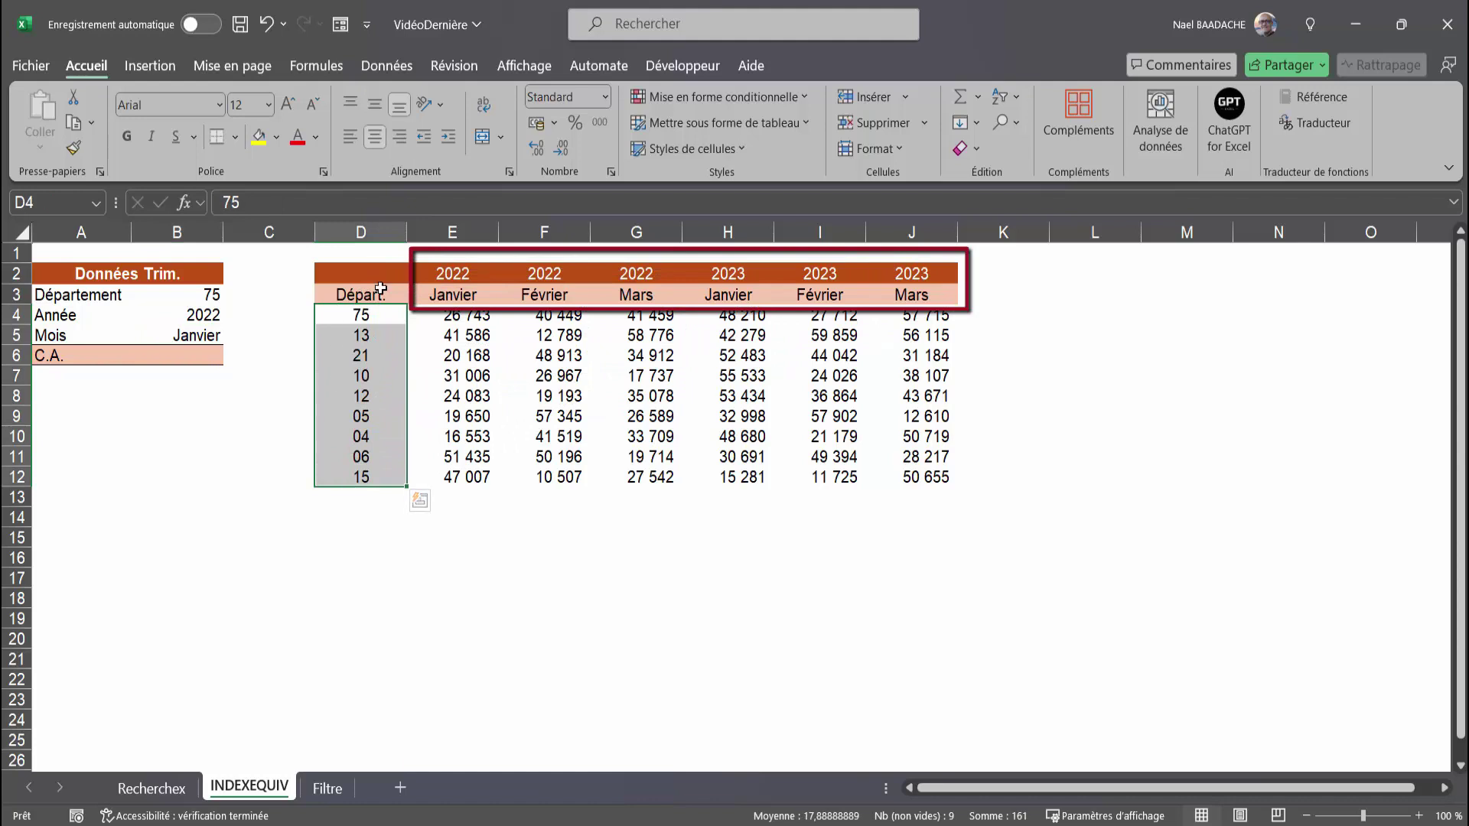
left_click_drag(445, 274, 814, 294)
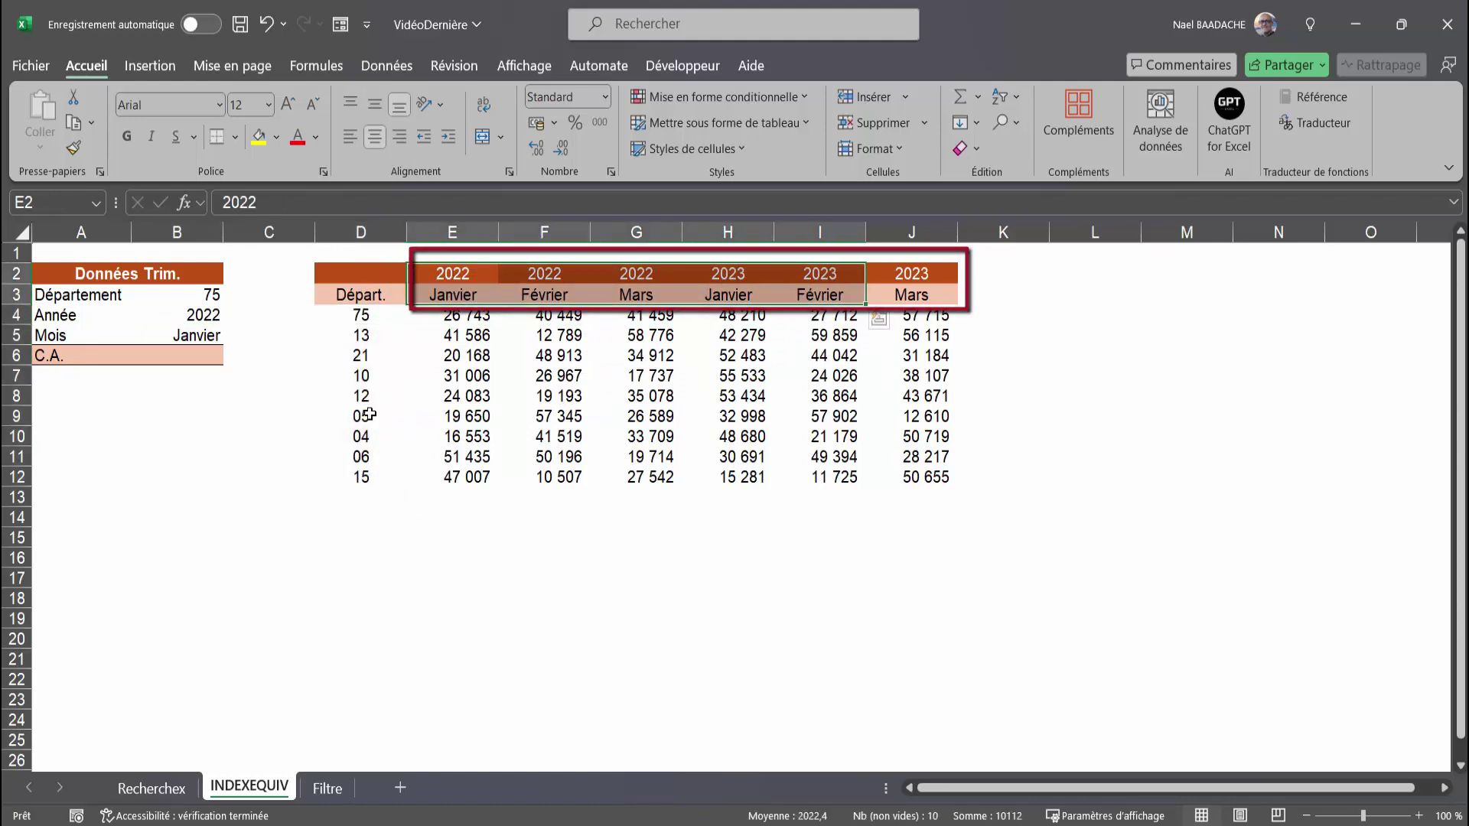
left_click(199, 361)
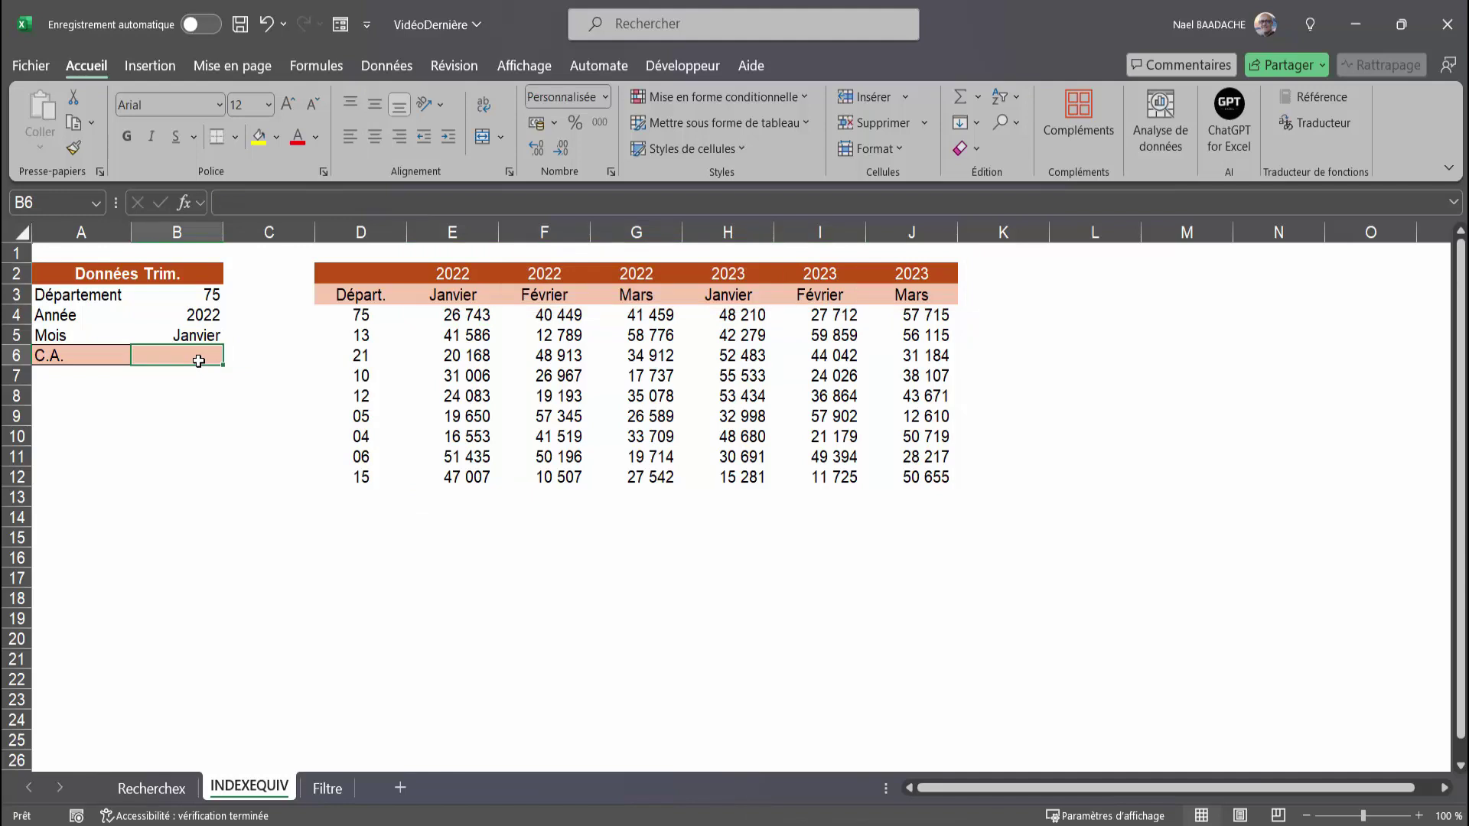
Type =index(E4:J12; in B6 and start the equiv( row argument
type("=")
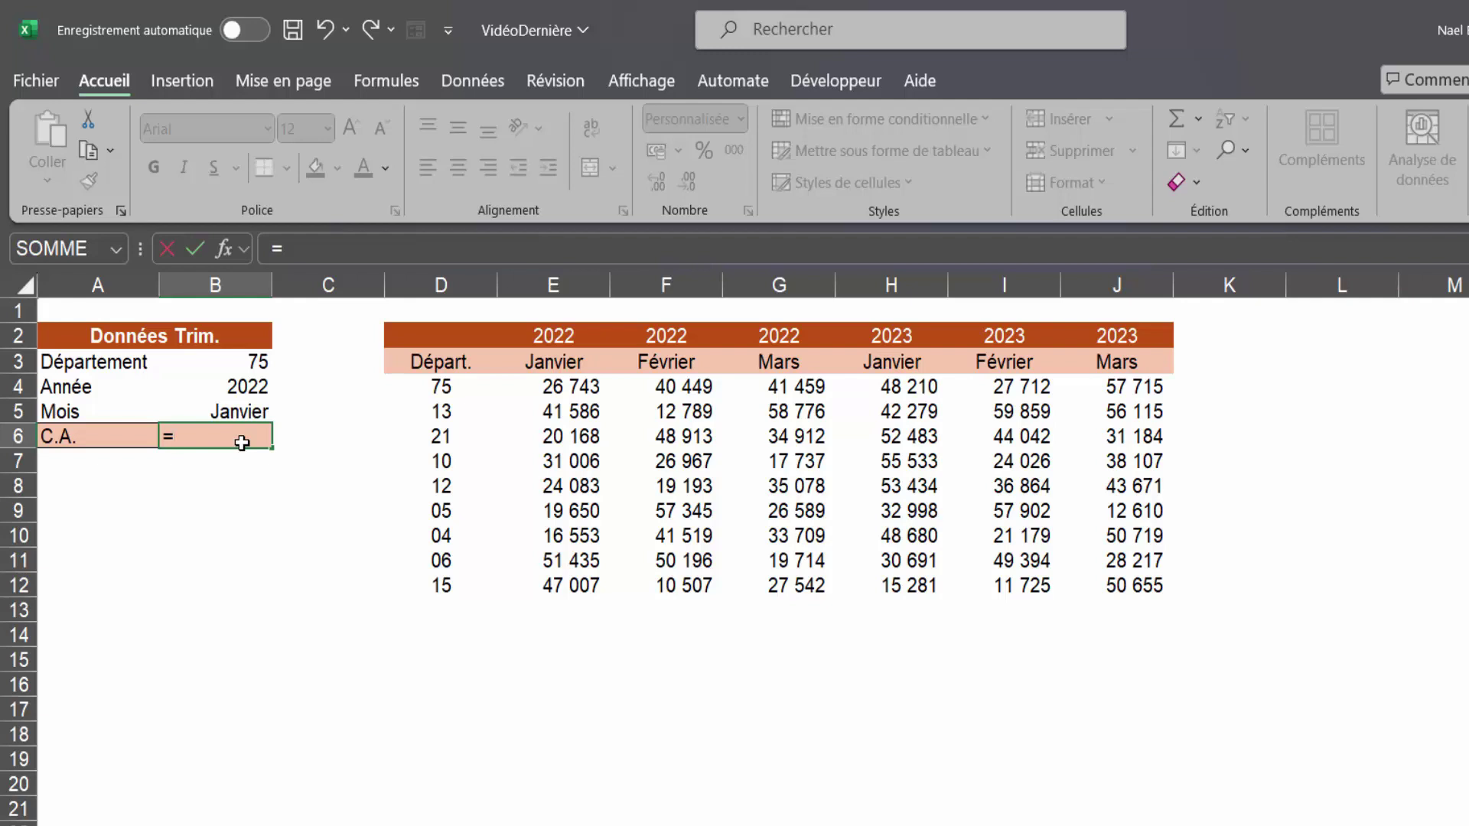
type("inde")
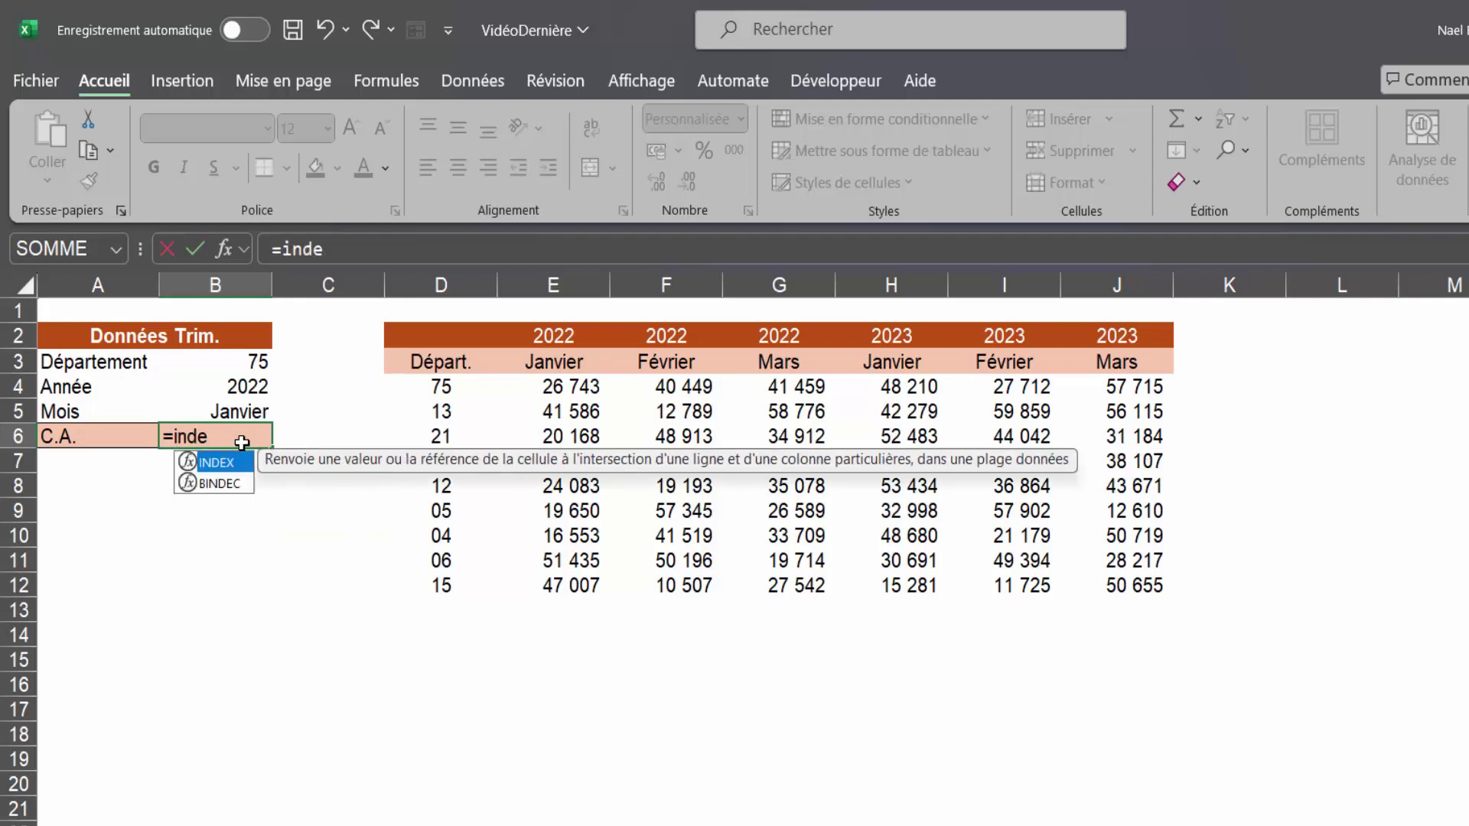
type("x(")
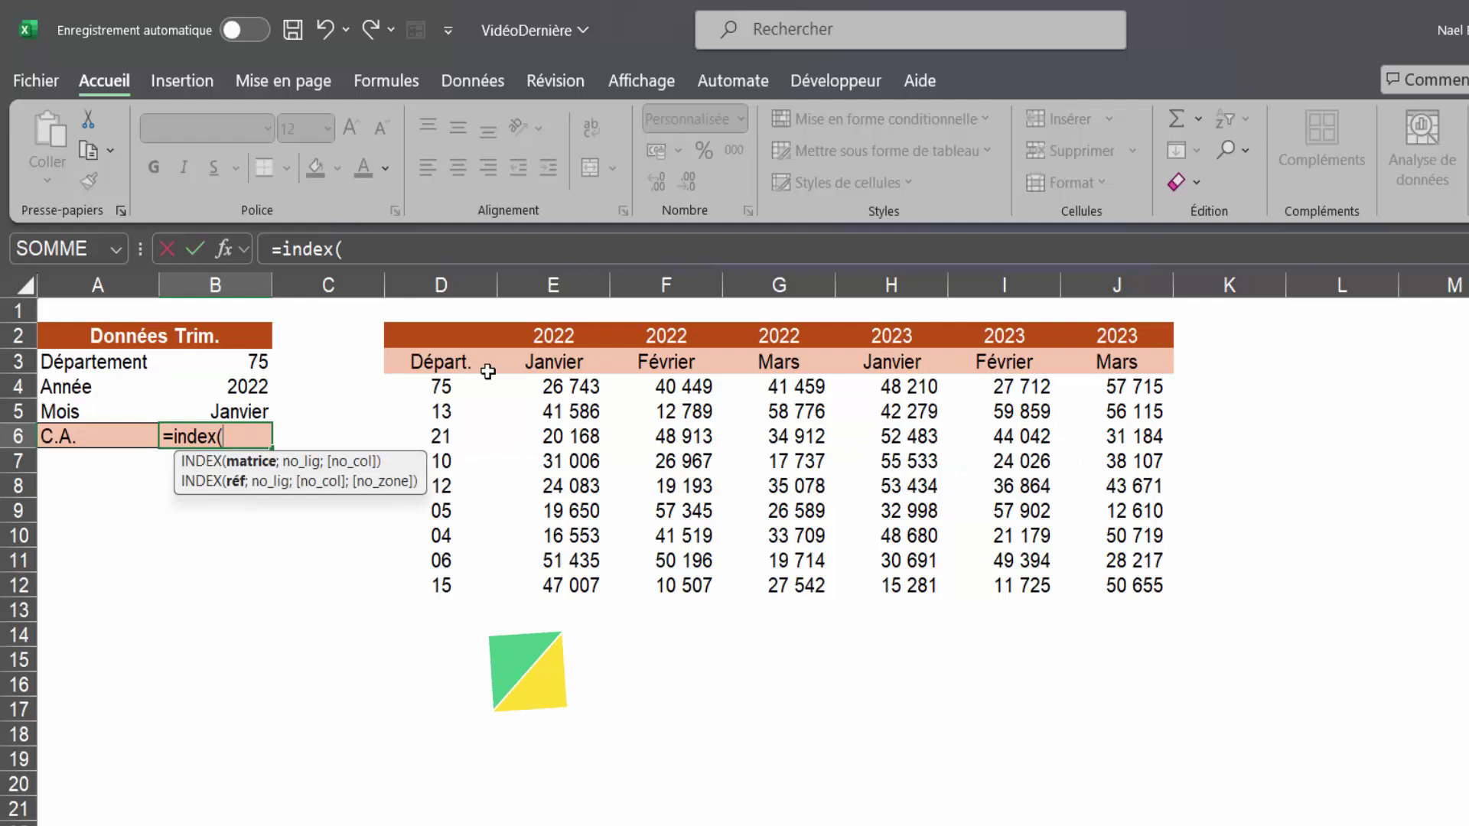
left_click(537, 385)
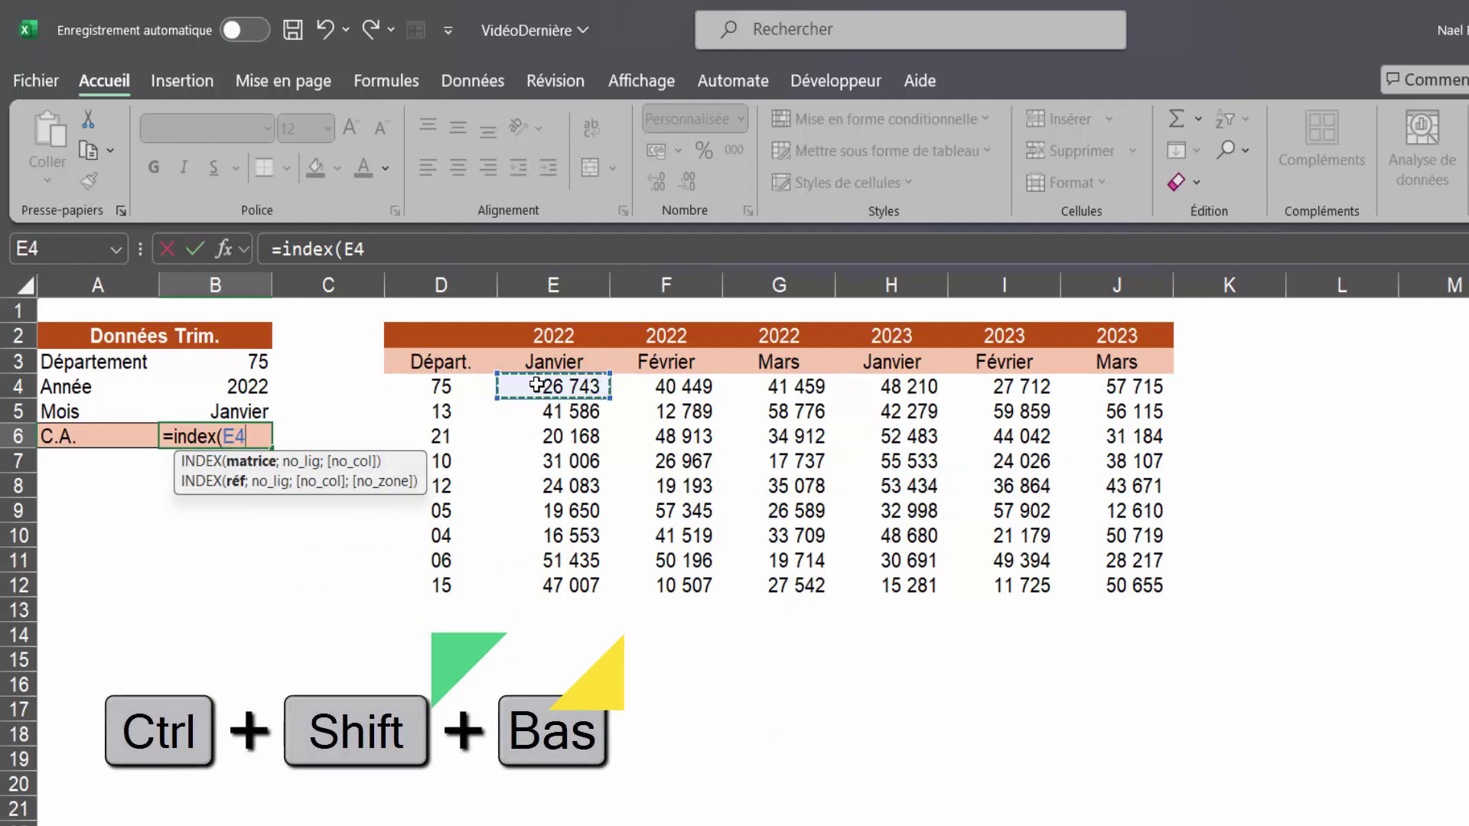
key("ctrl+shift+Down")
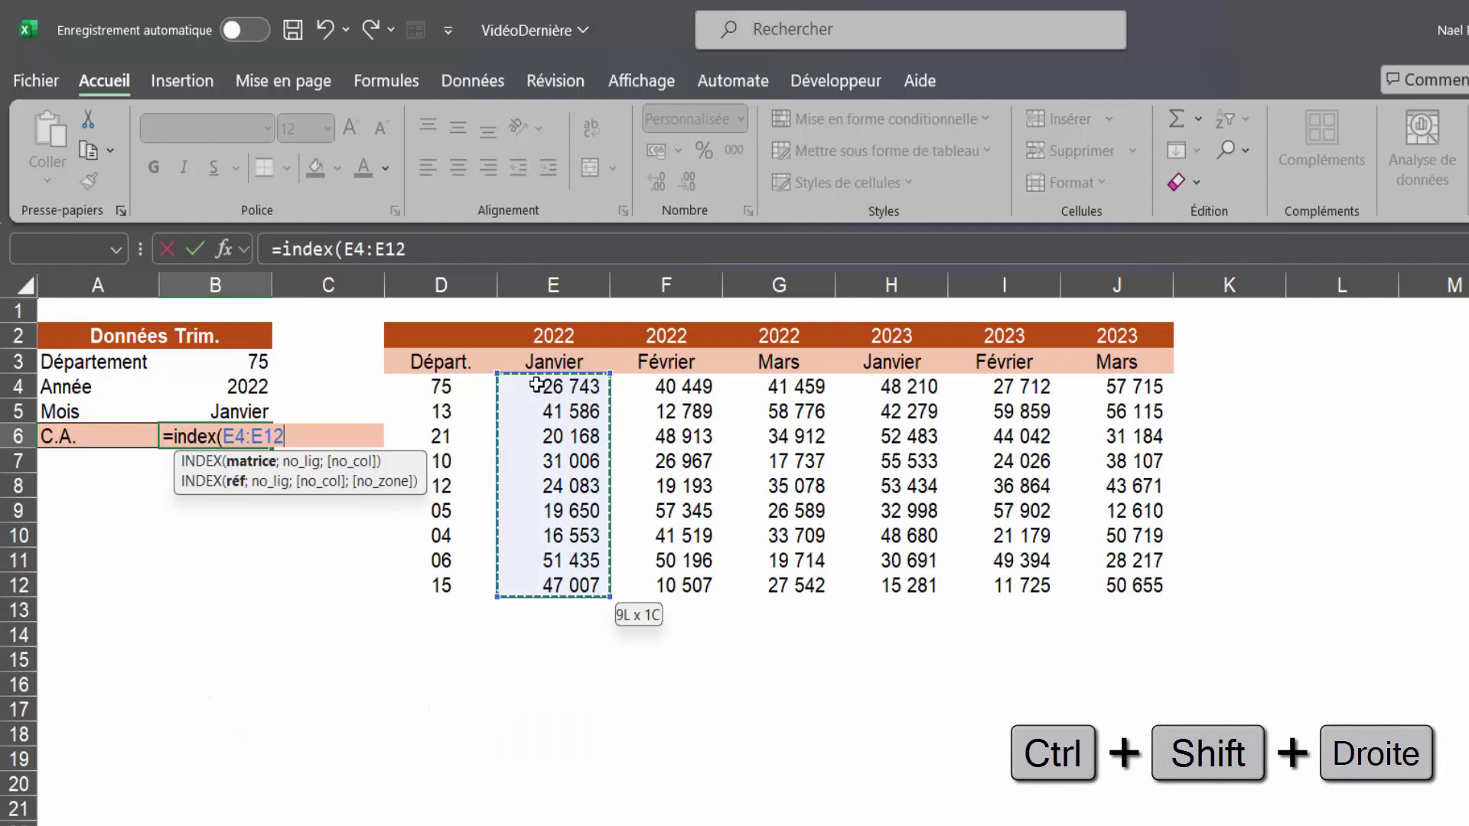
key("ctrl+shift+Right")
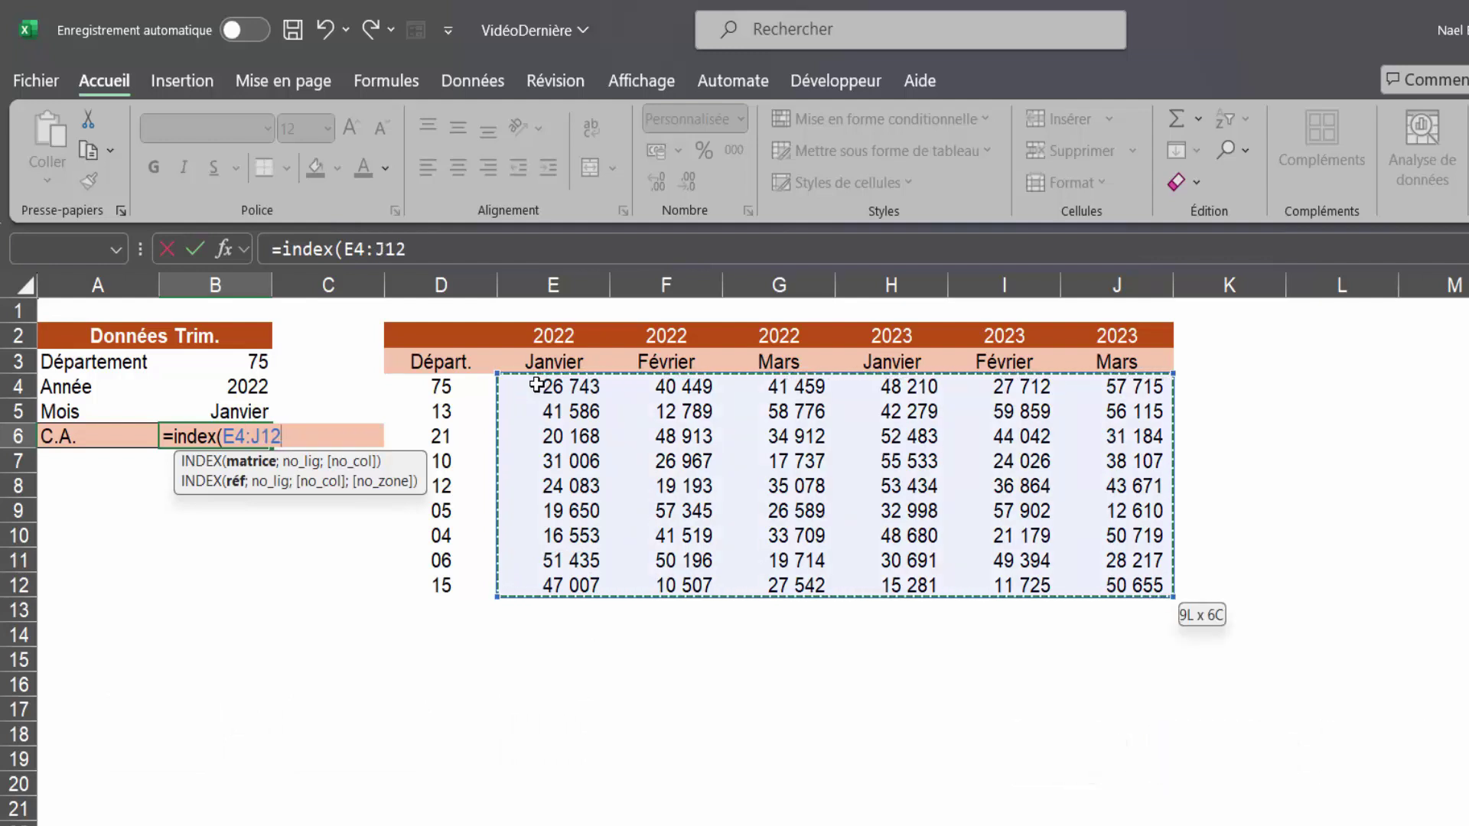
type(";")
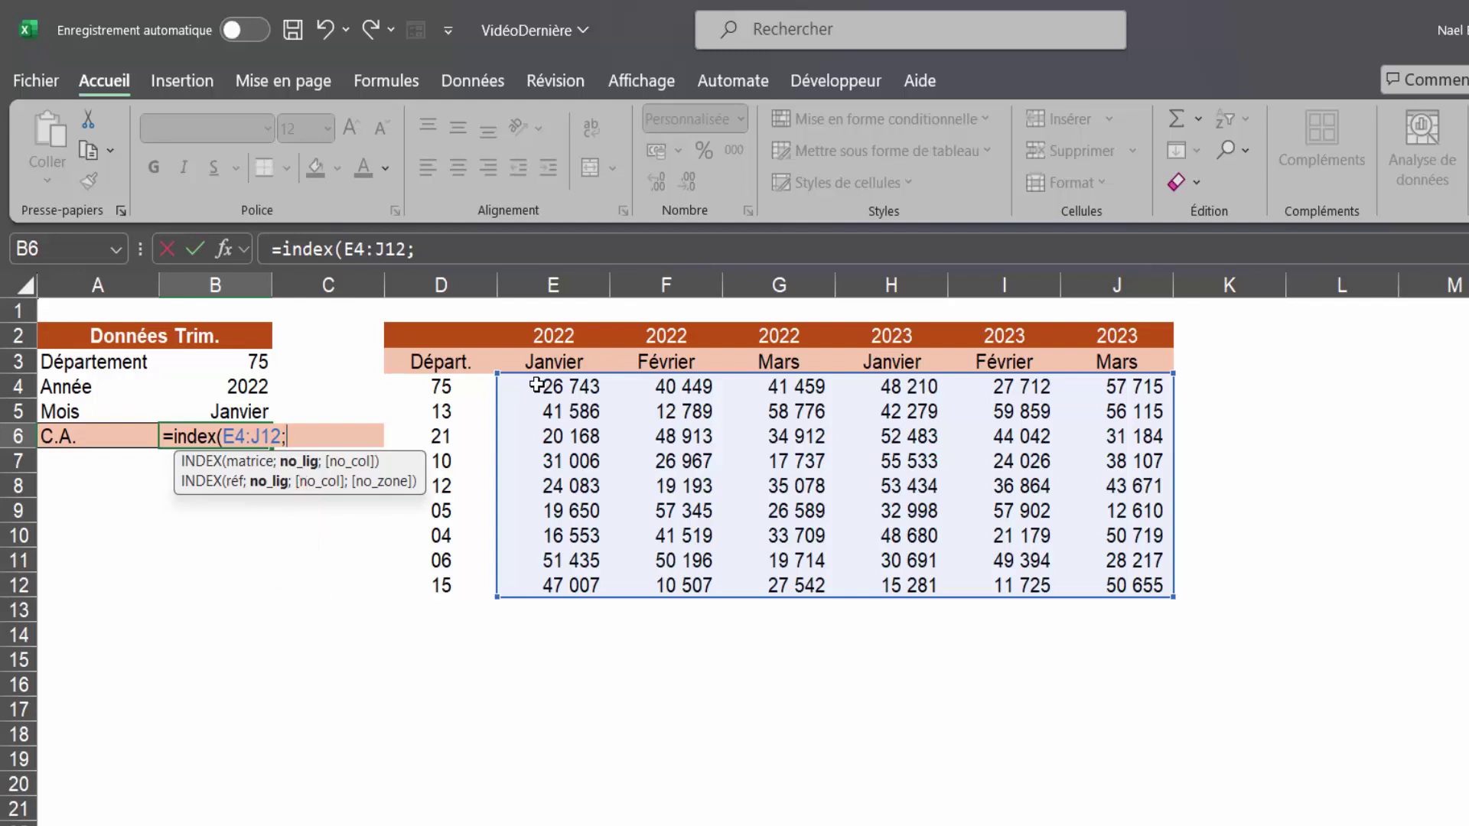
type("equiv")
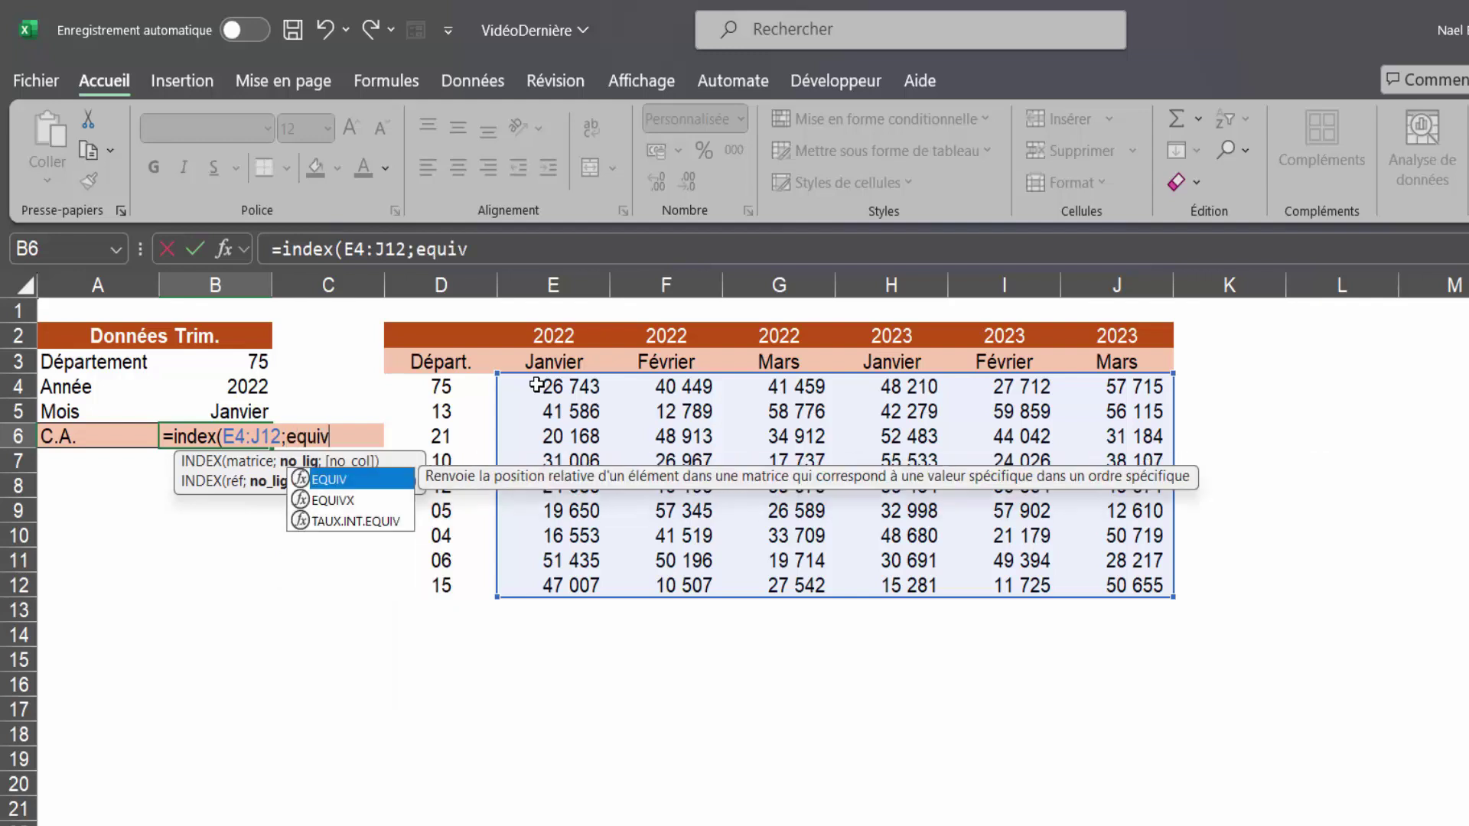
type("(")
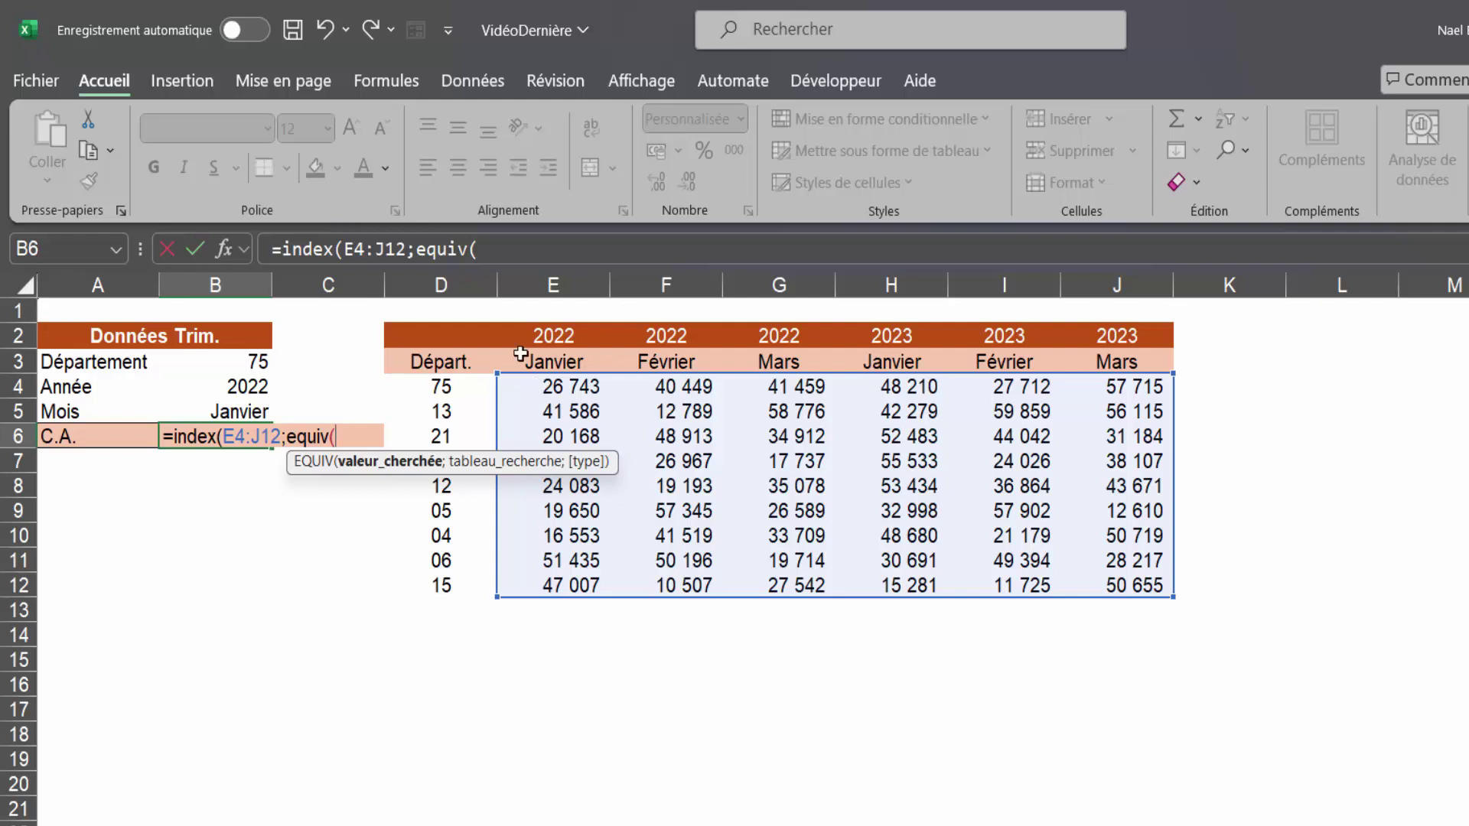
Add equiv(B3;D4:D12;0) as the row argument and begin a second equiv( for the column
left_click(222, 368)
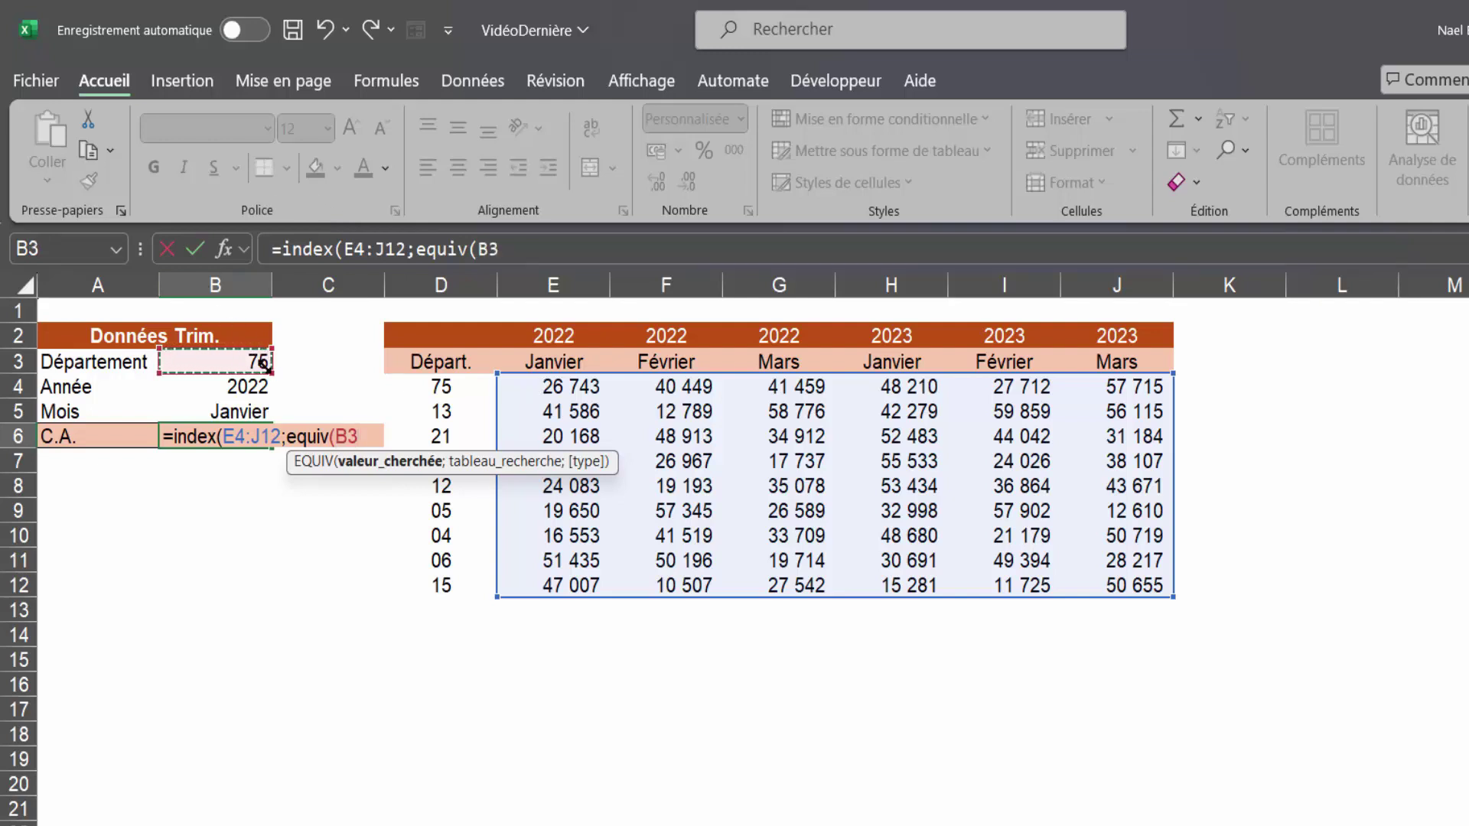
type(";")
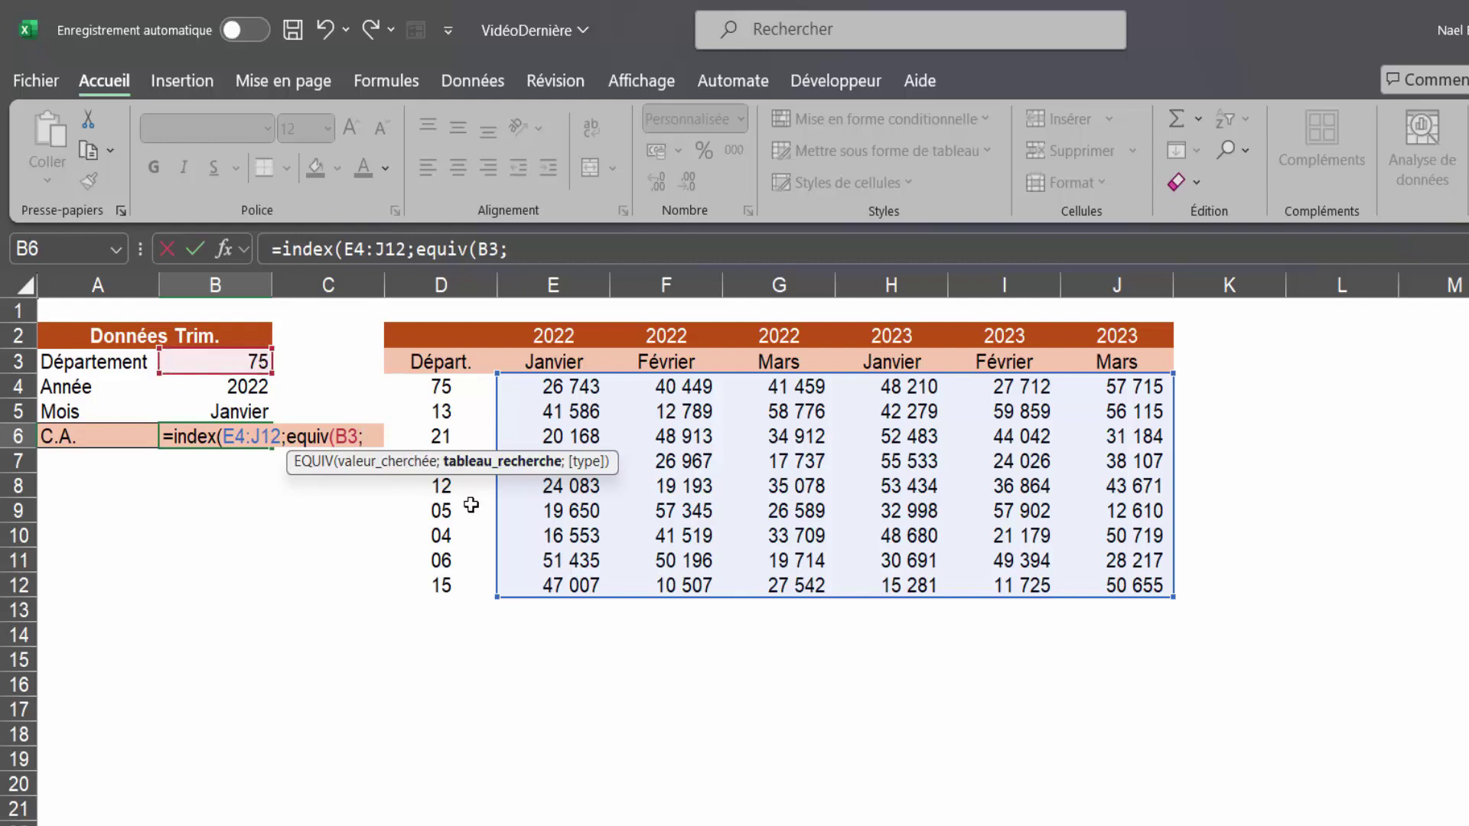
left_click_drag(432, 389, 437, 575)
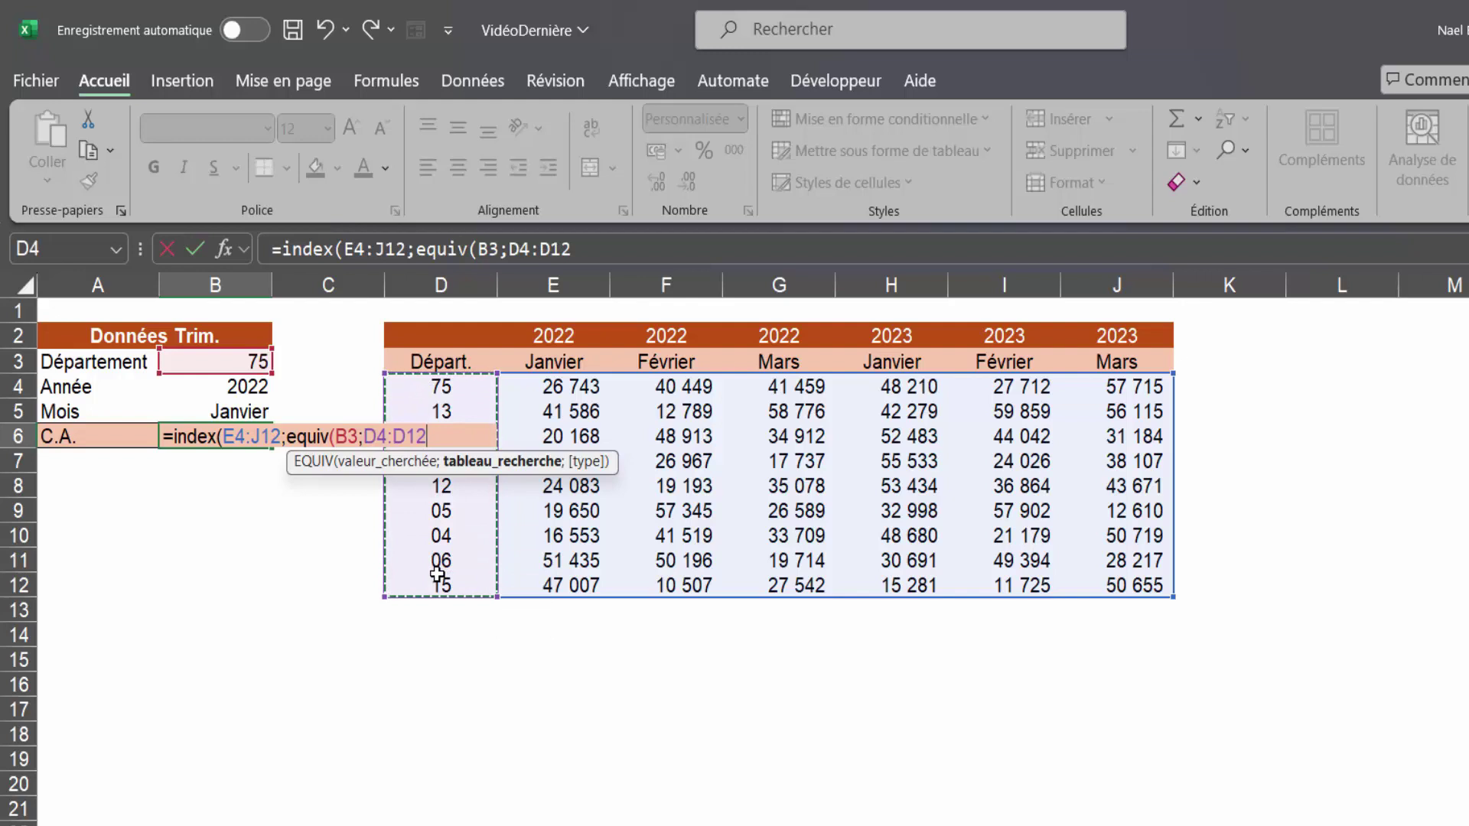
type(";")
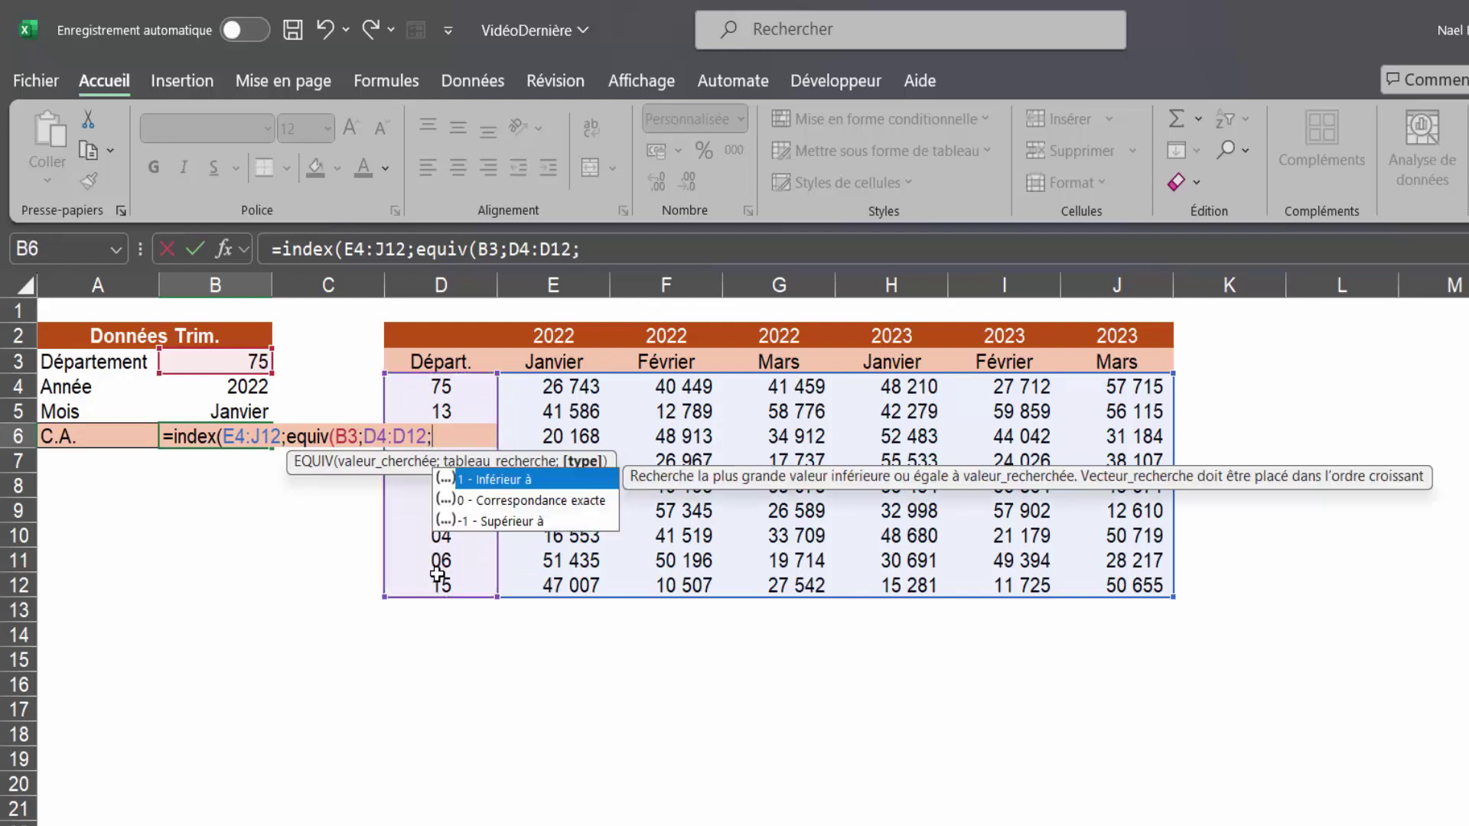
type("0")
type(")")
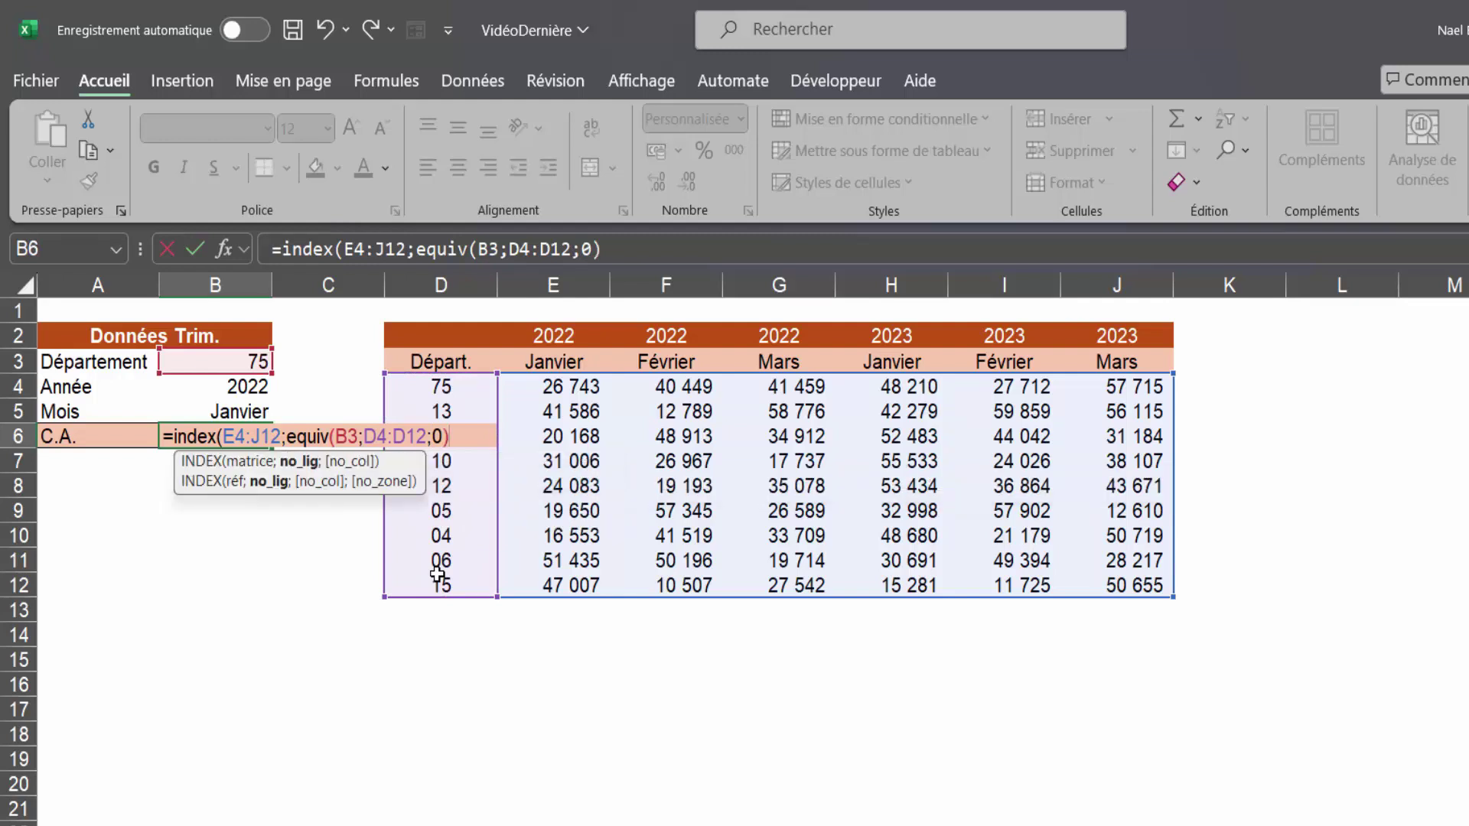
type(";")
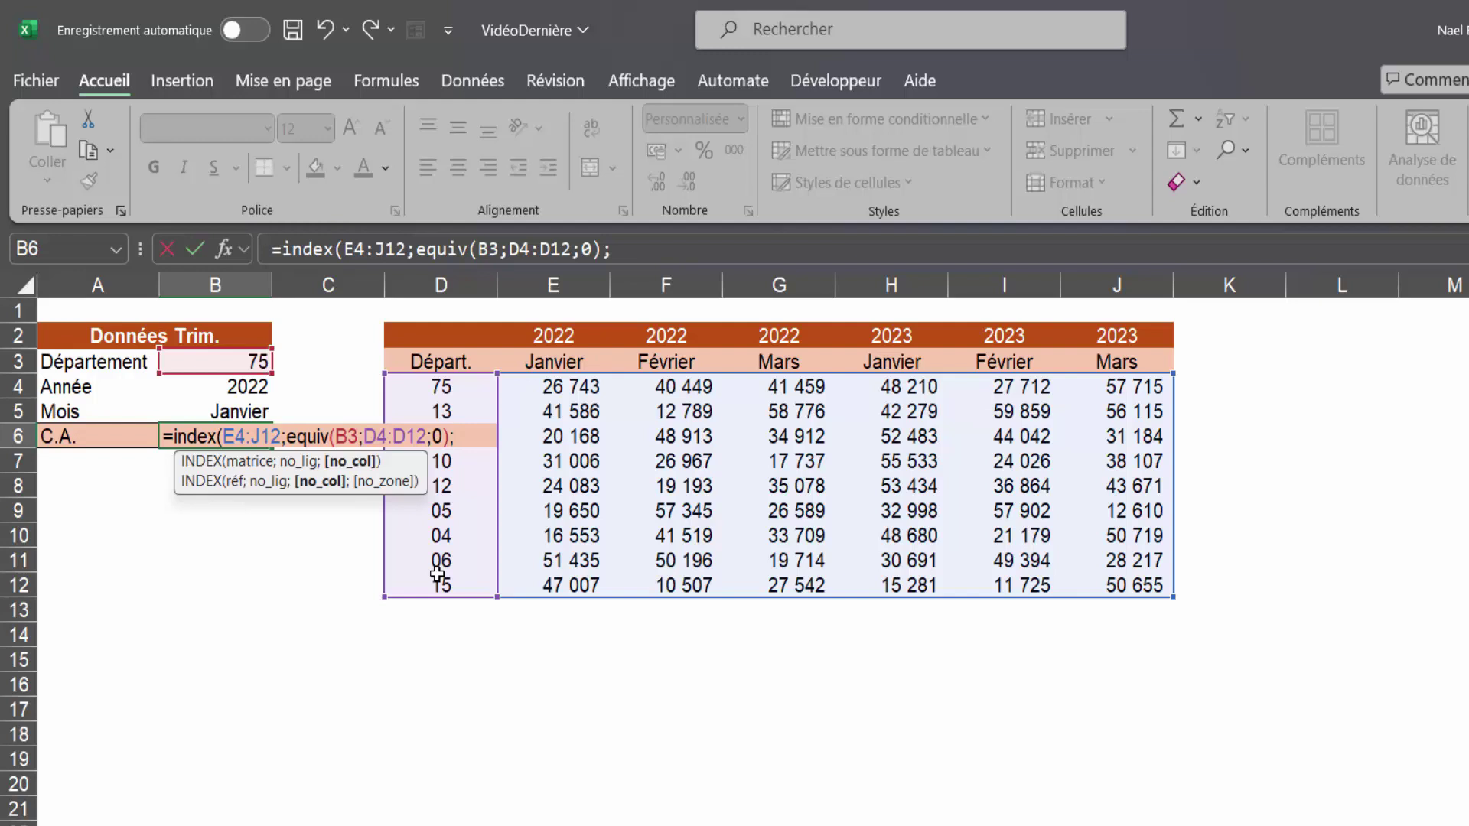
type("equiv(")
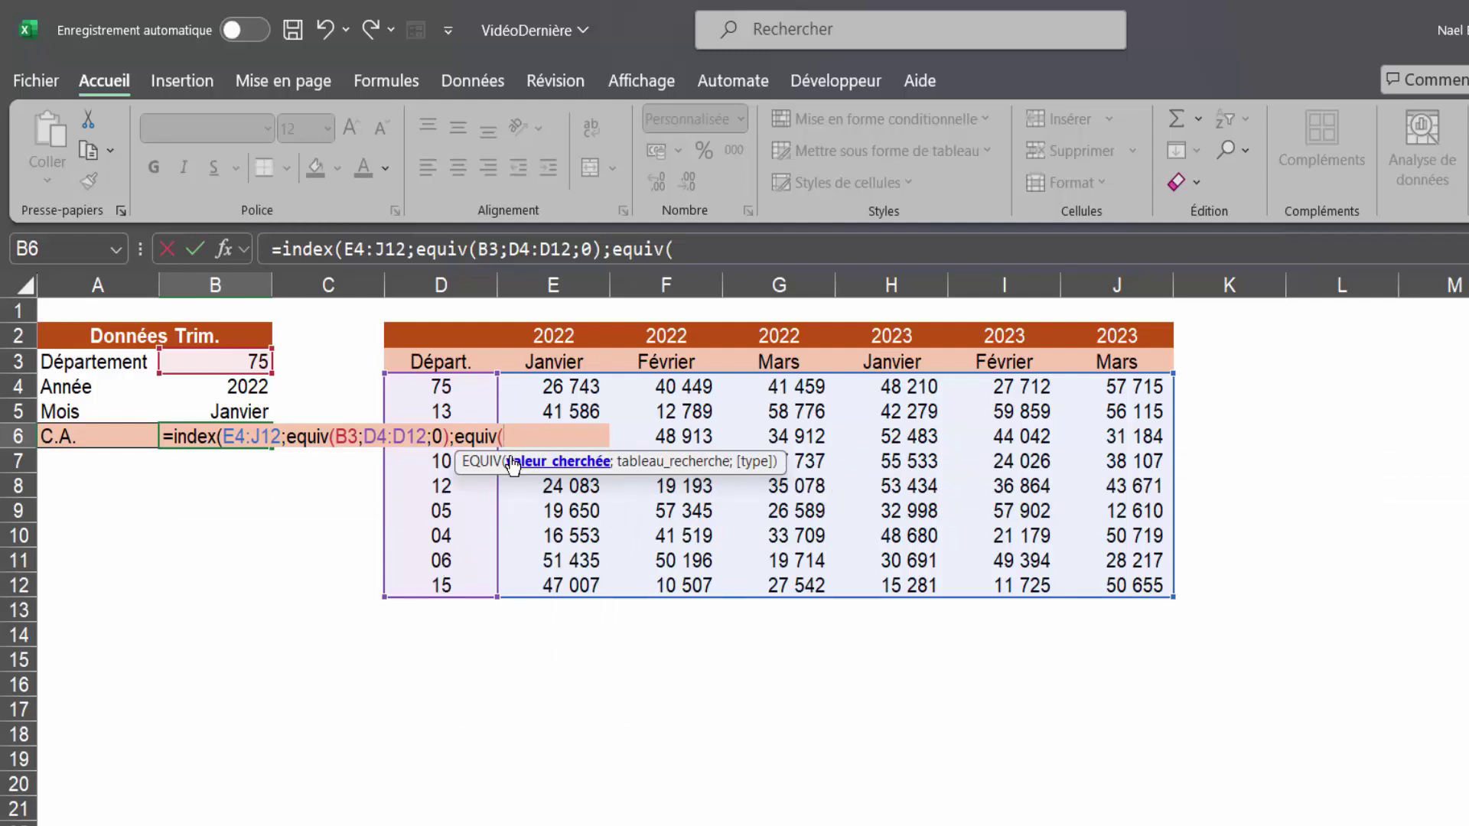
Complete the column argument as equiv(B4&B5;E2:J2&E3:J3;0) and close the formula
left_click(213, 390)
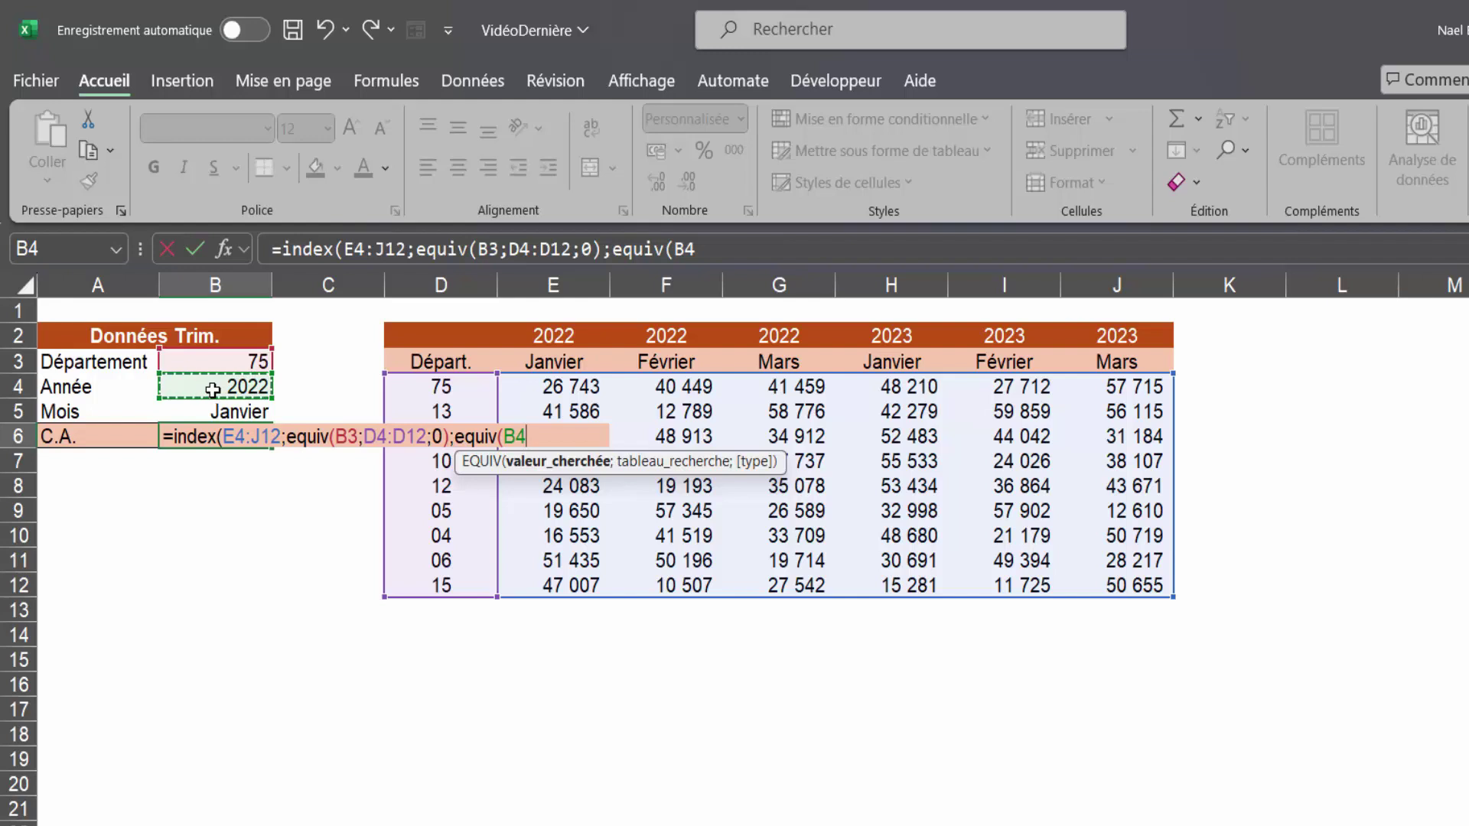
type("&")
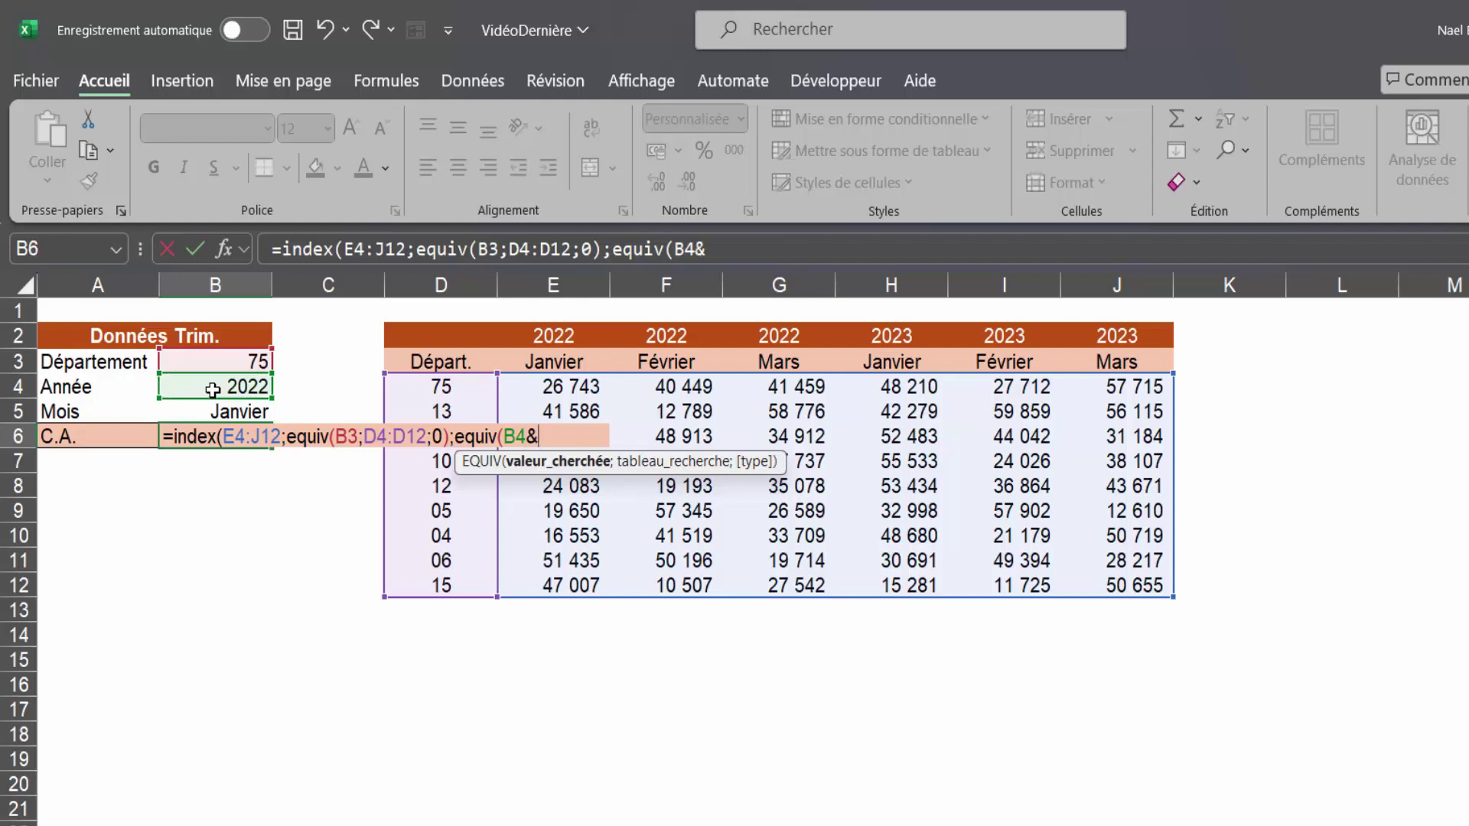
left_click(226, 416)
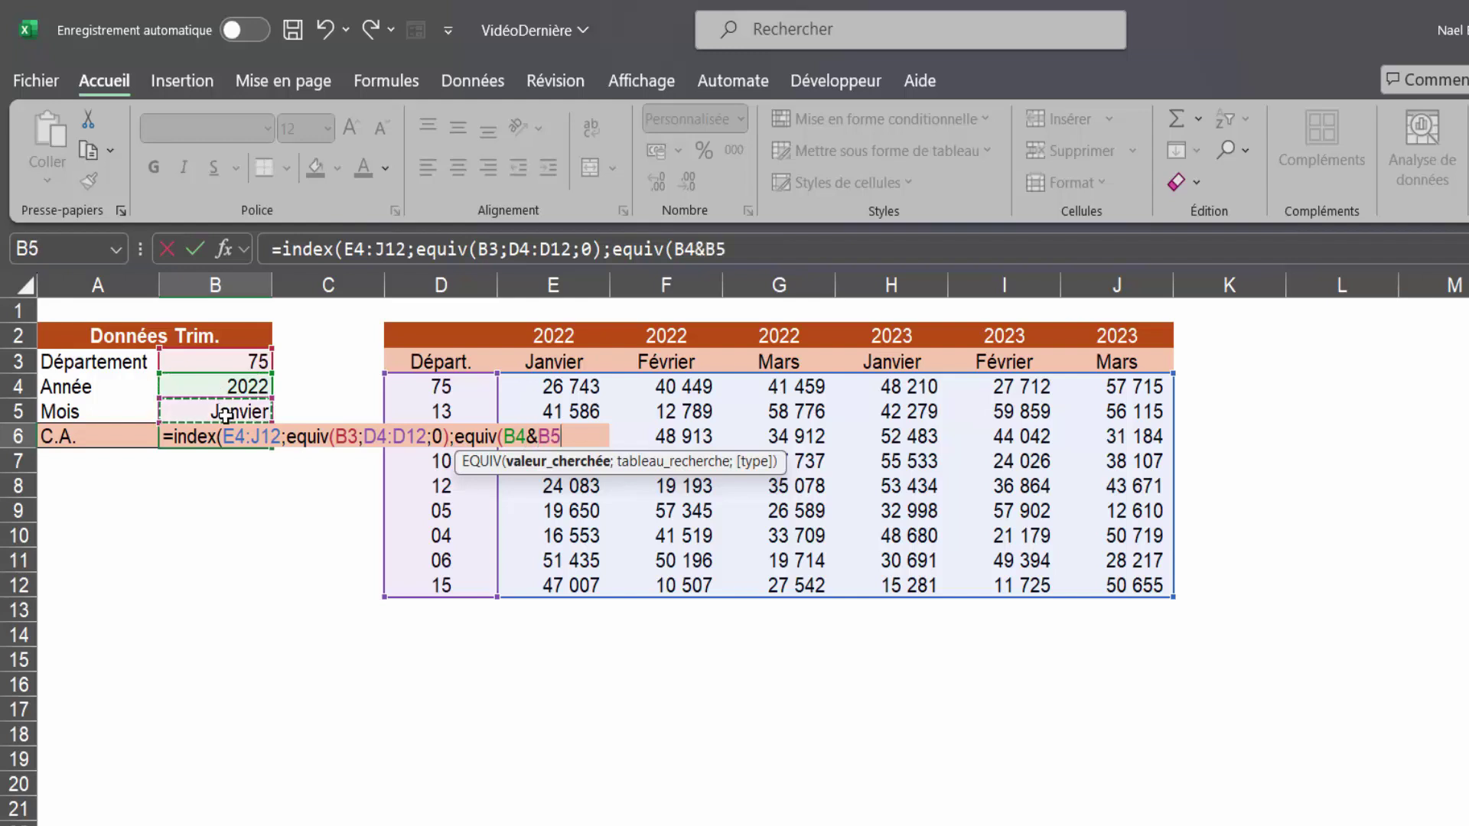
type(";")
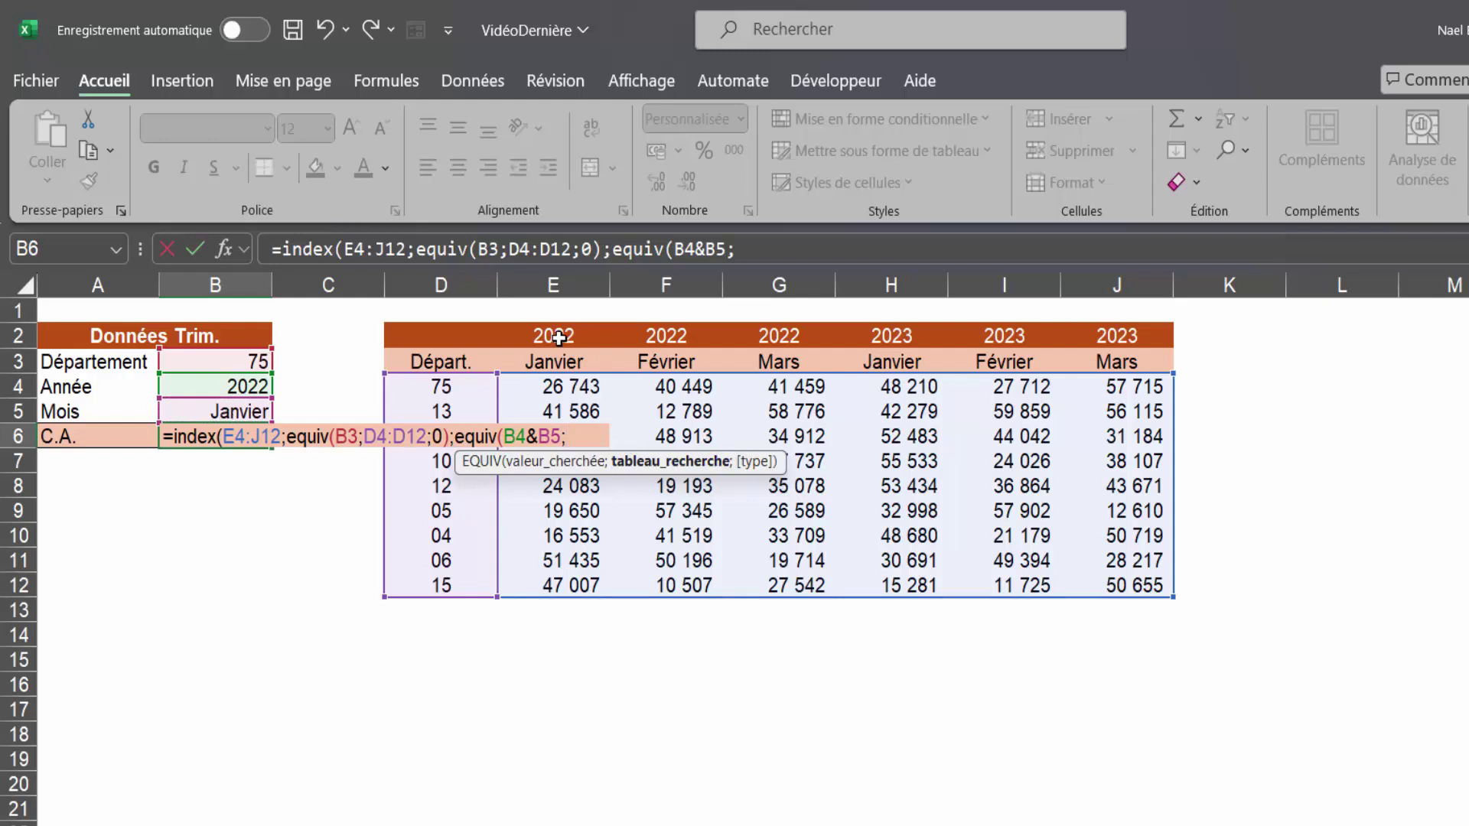
left_click_drag(558, 338, 1132, 336)
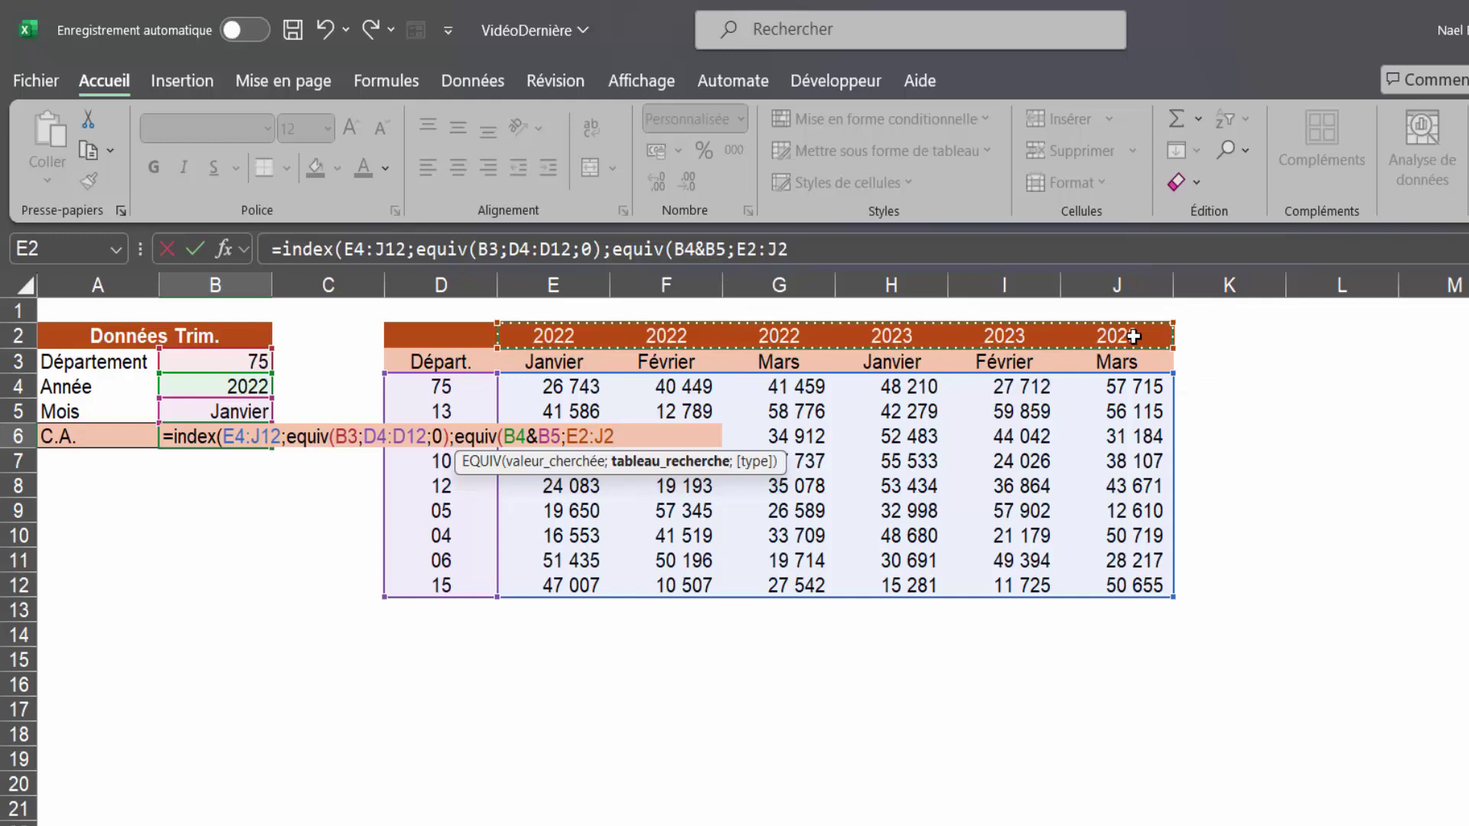
type("&")
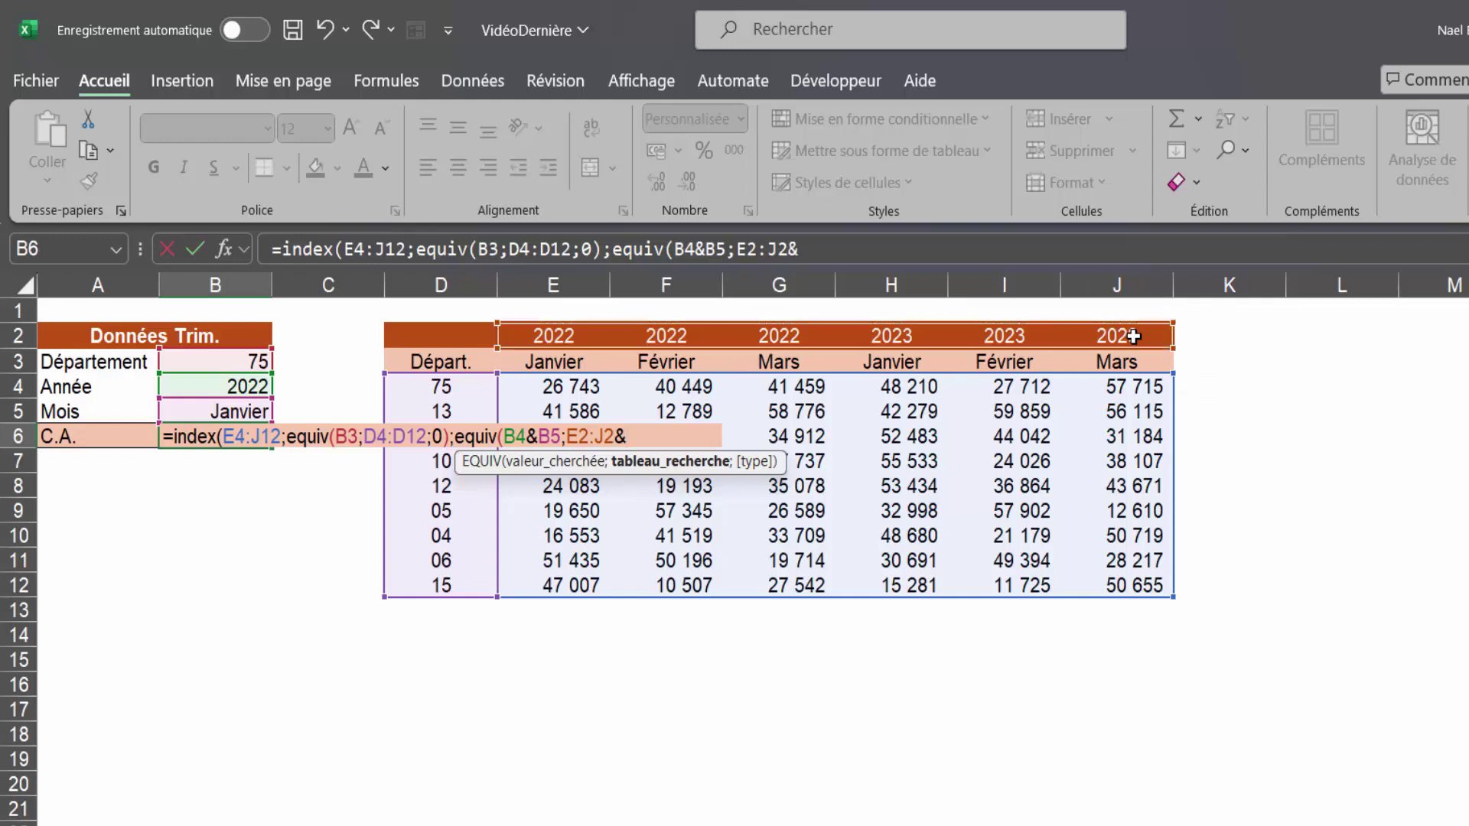
left_click_drag(552, 365, 1109, 372)
type(";")
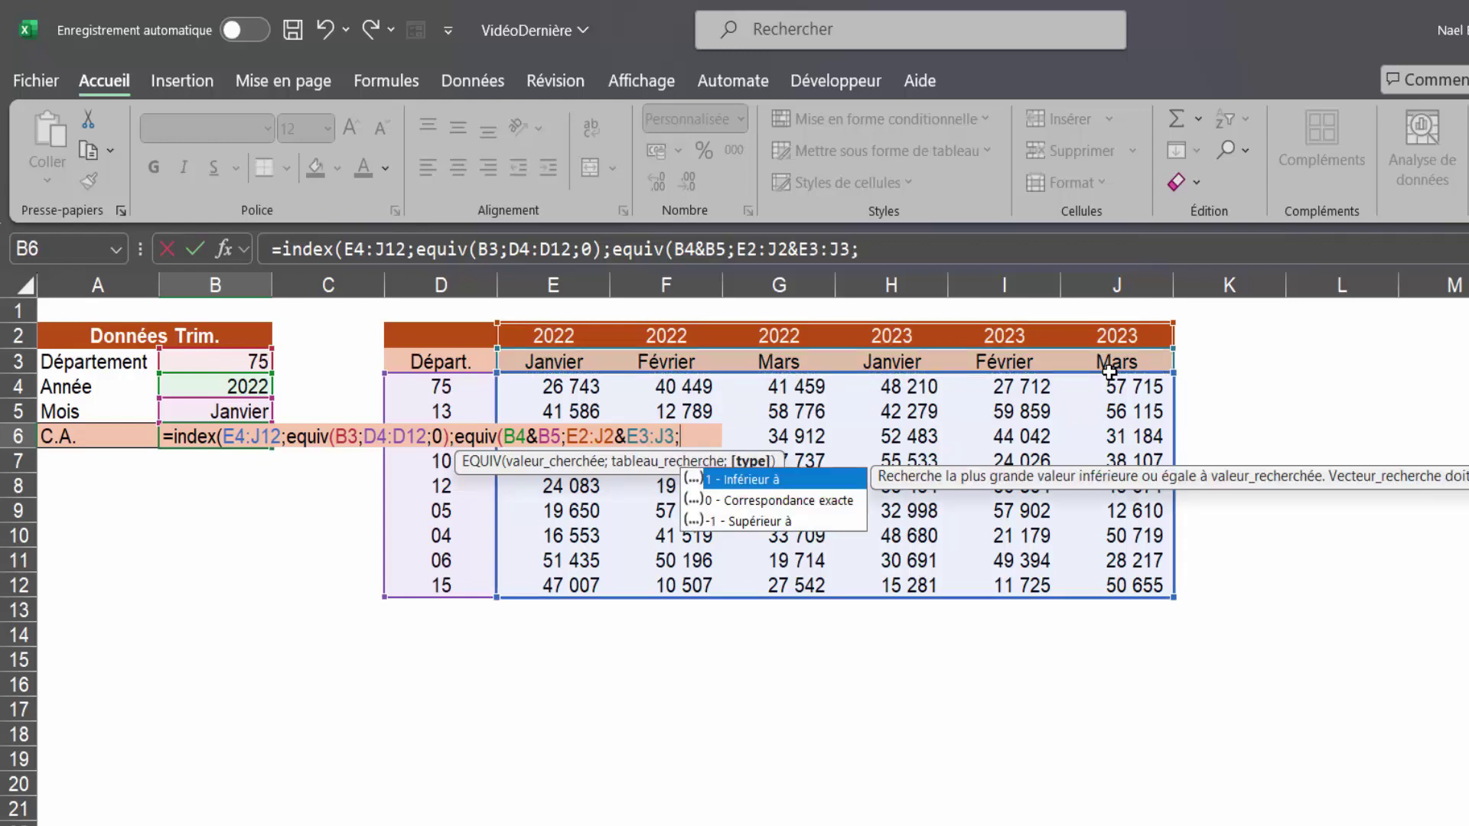
type("0")
type(")")
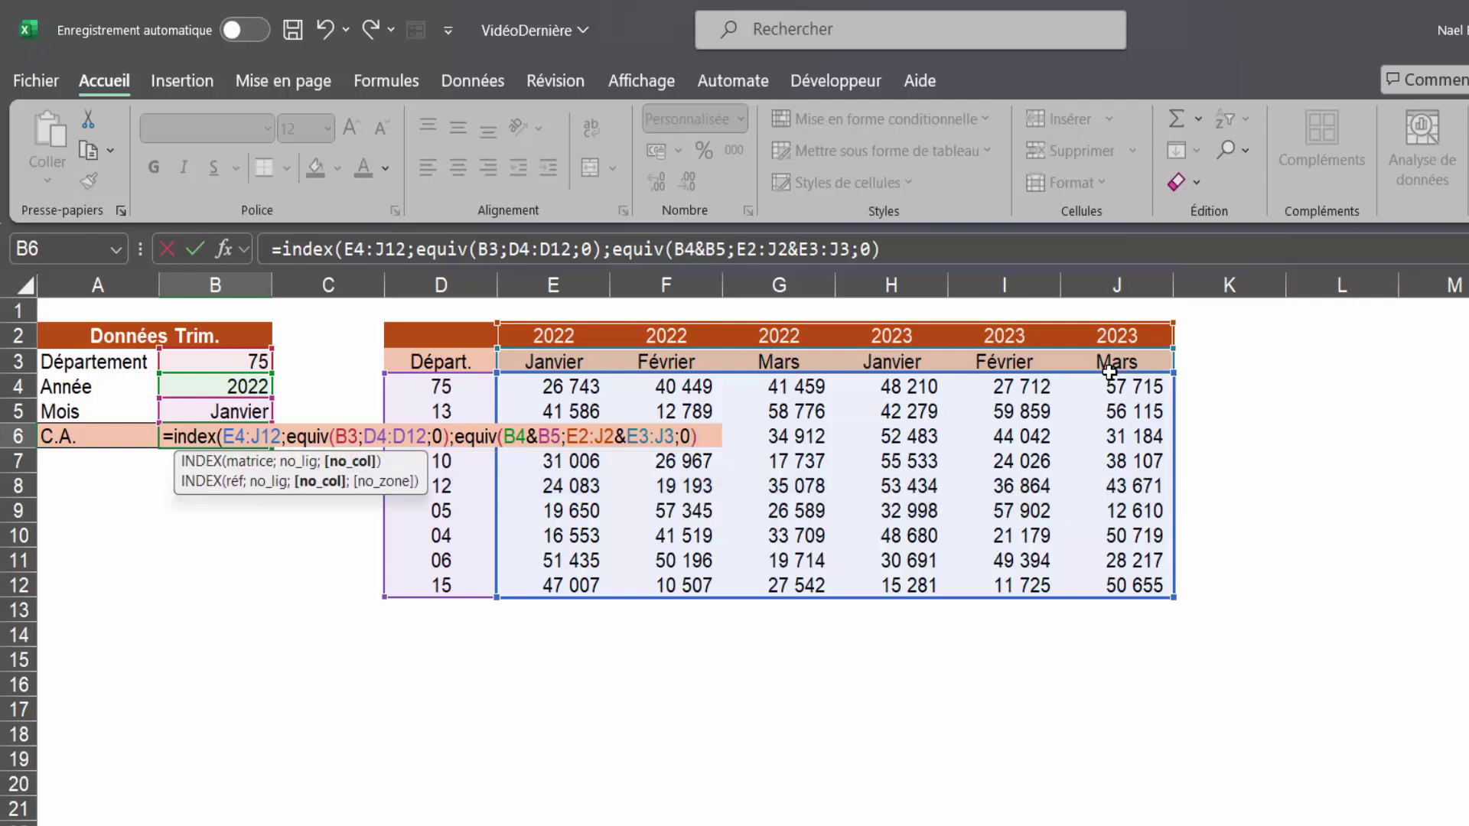
type(")")
key("Return")
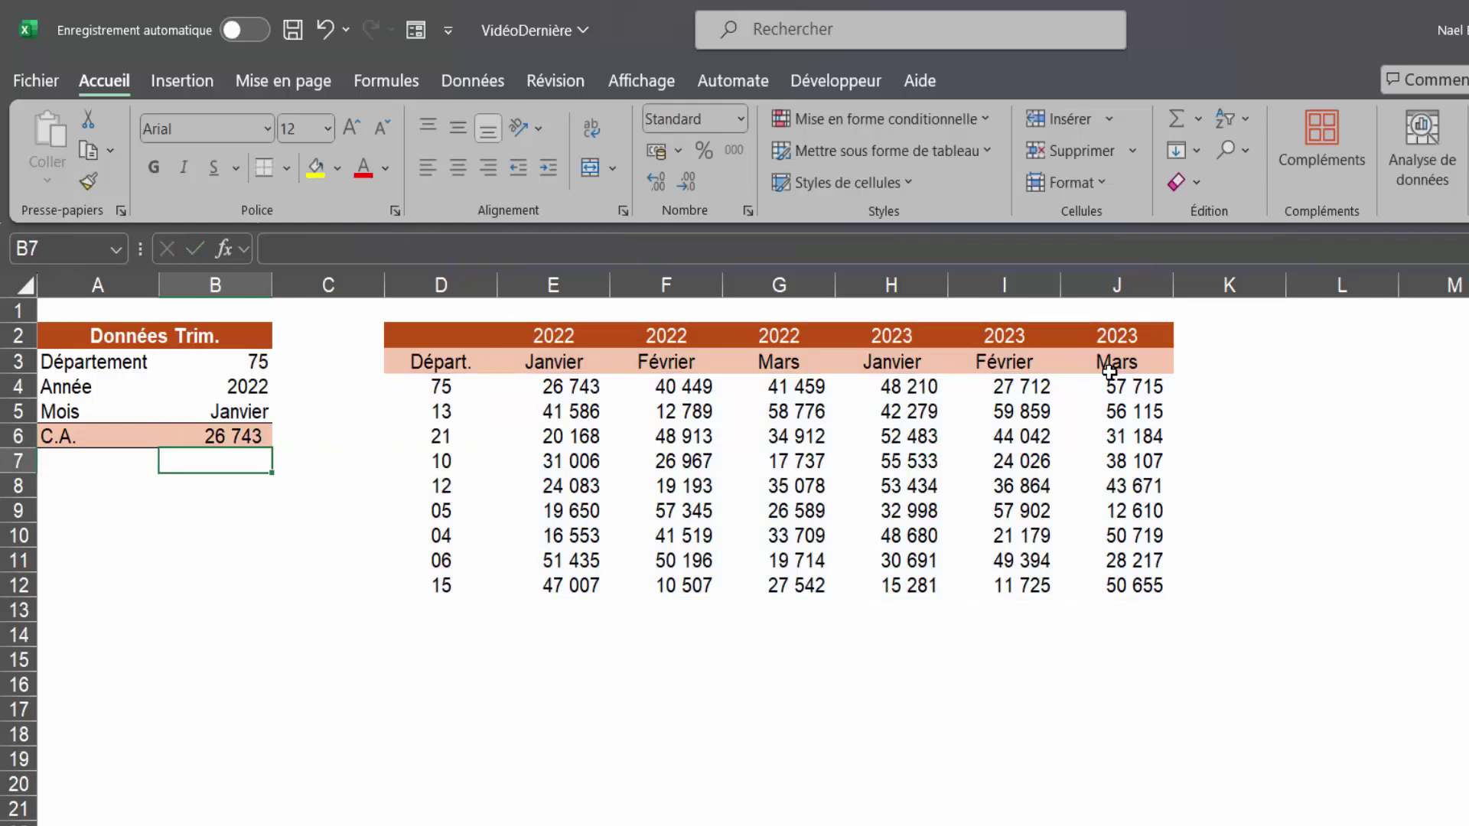
left_click(249, 436)
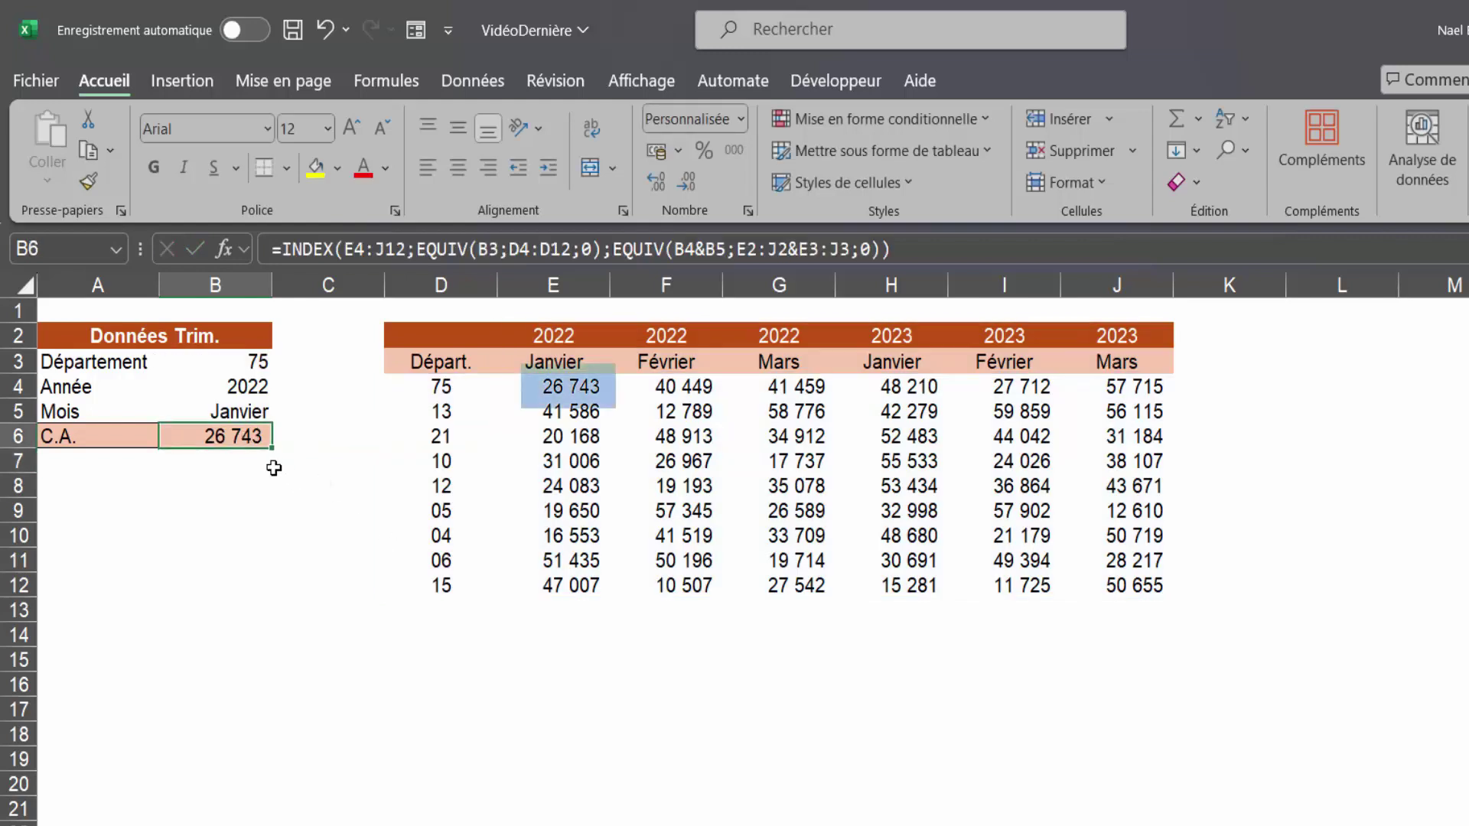
left_click(237, 359)
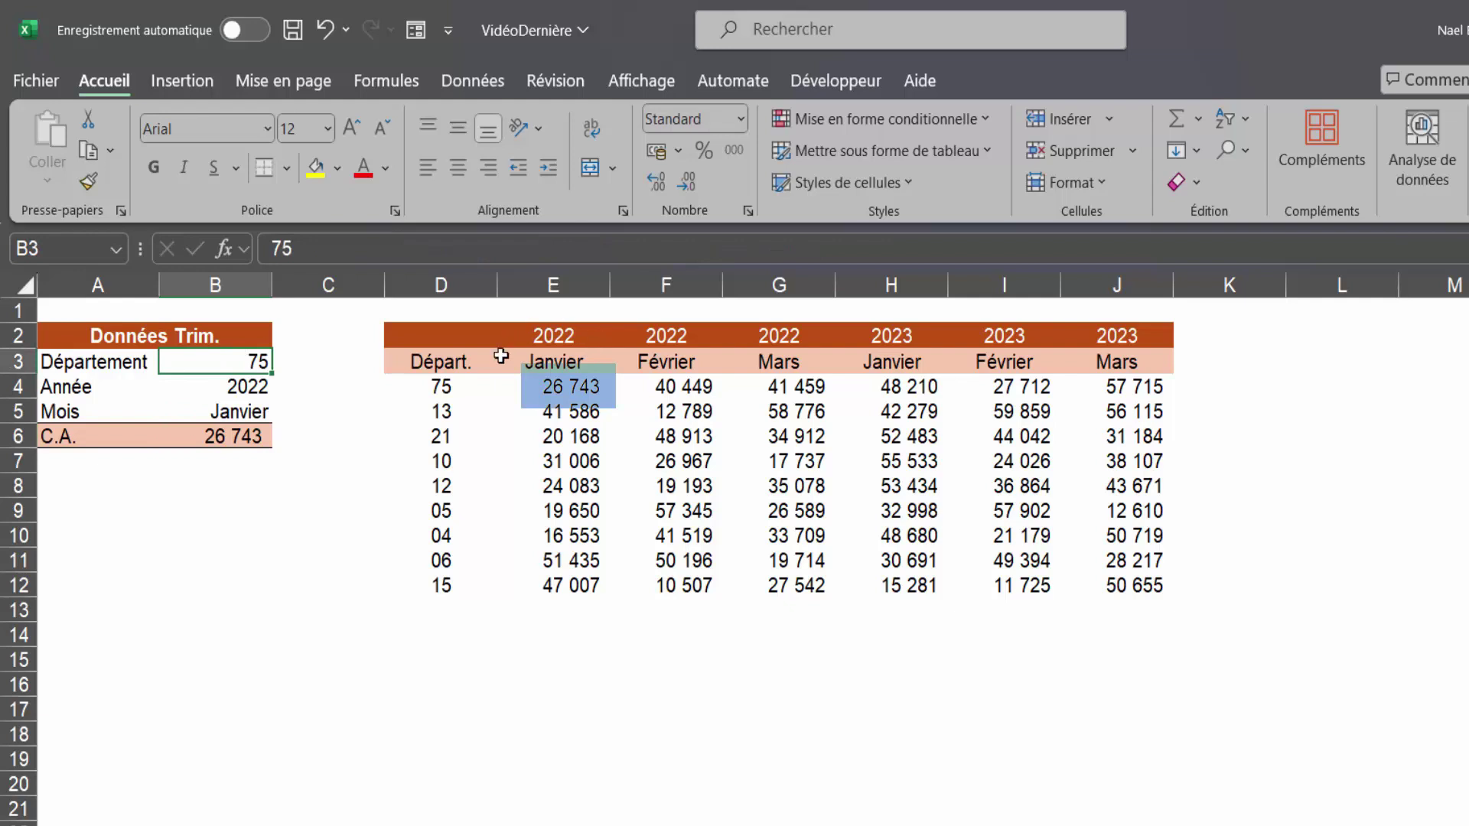
left_click(449, 387)
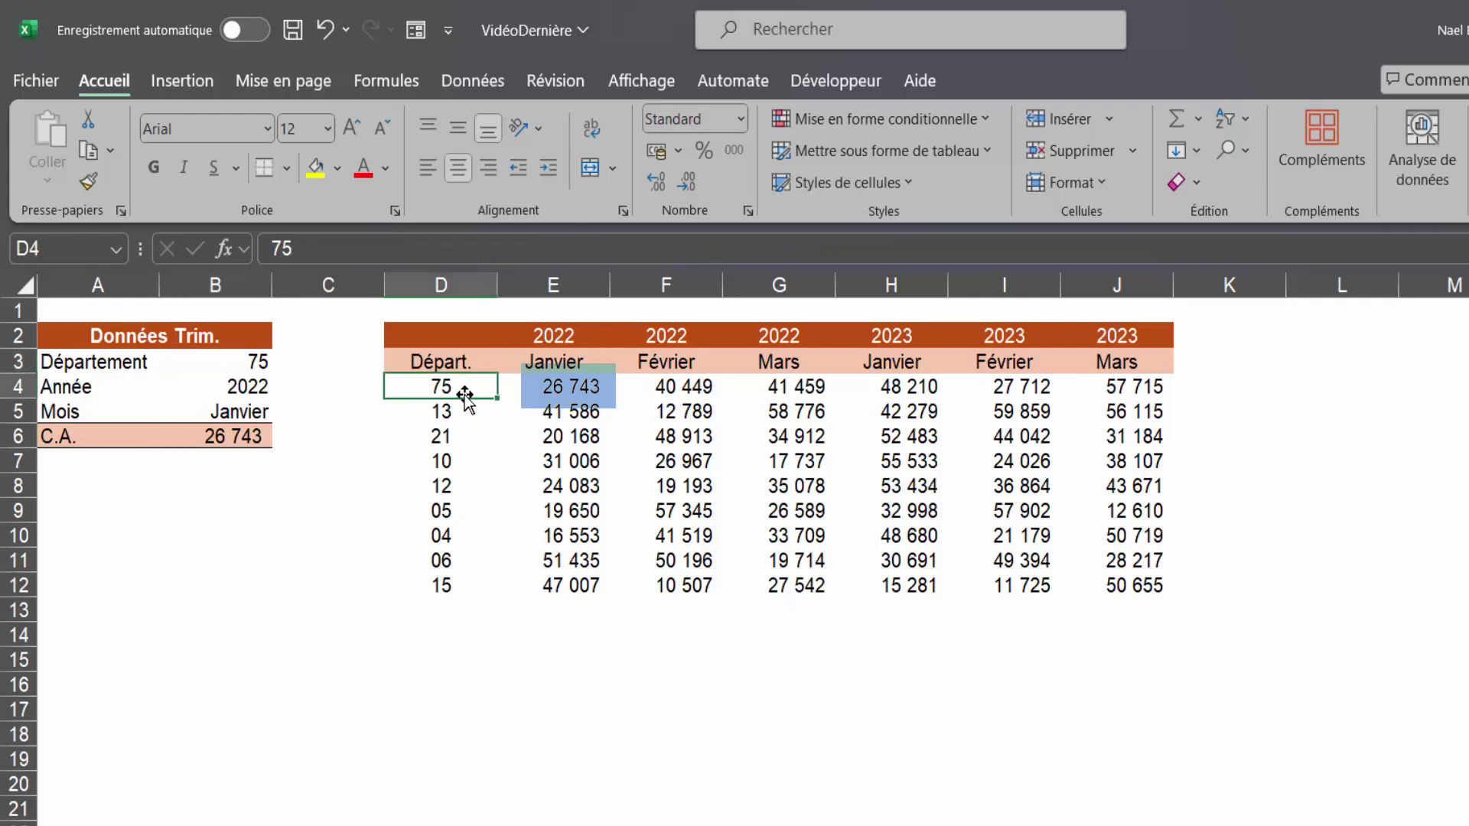
left_click(554, 335)
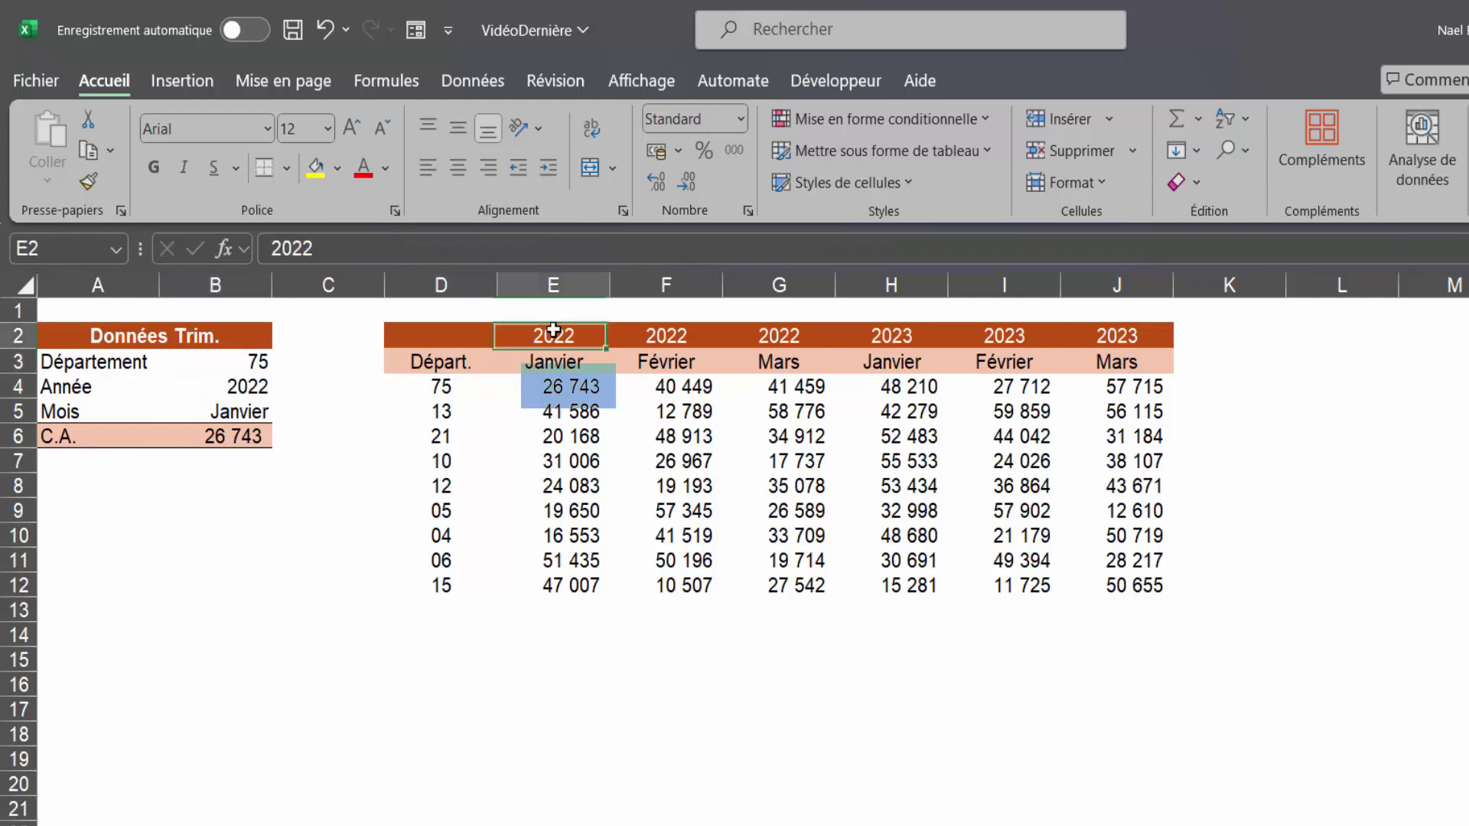
left_click(250, 410)
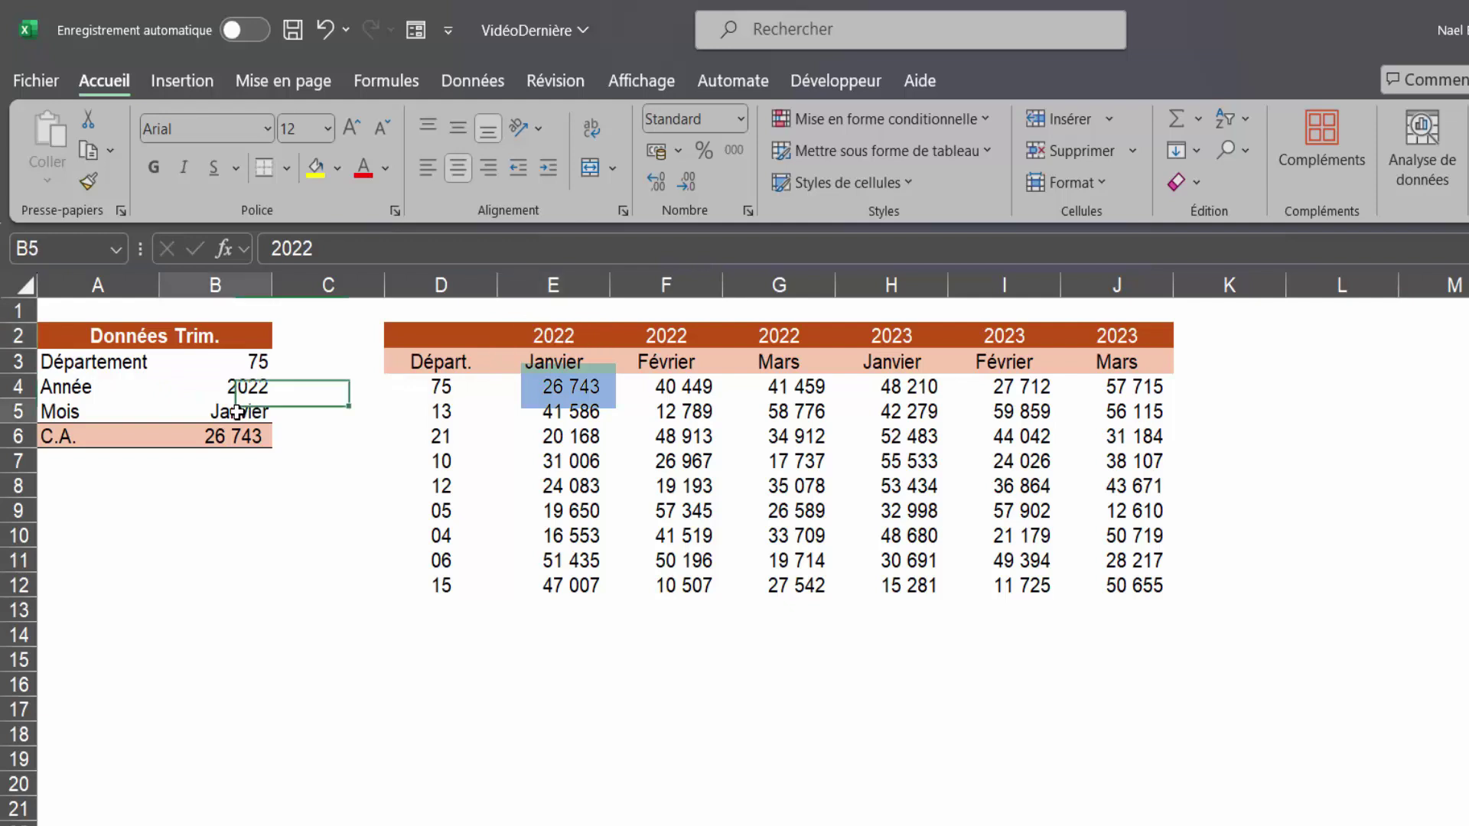
left_click(571, 390)
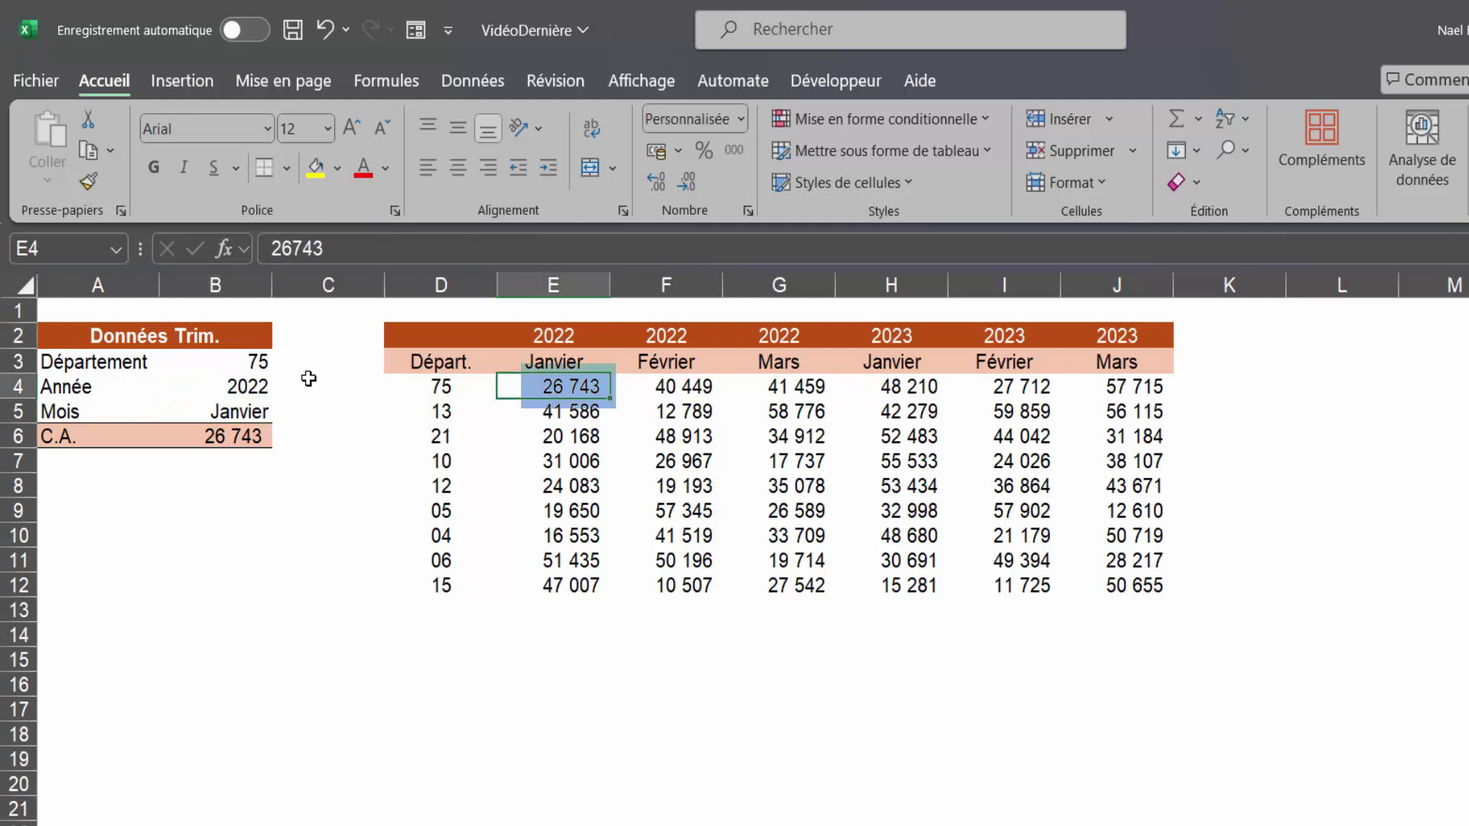
left_click(249, 366)
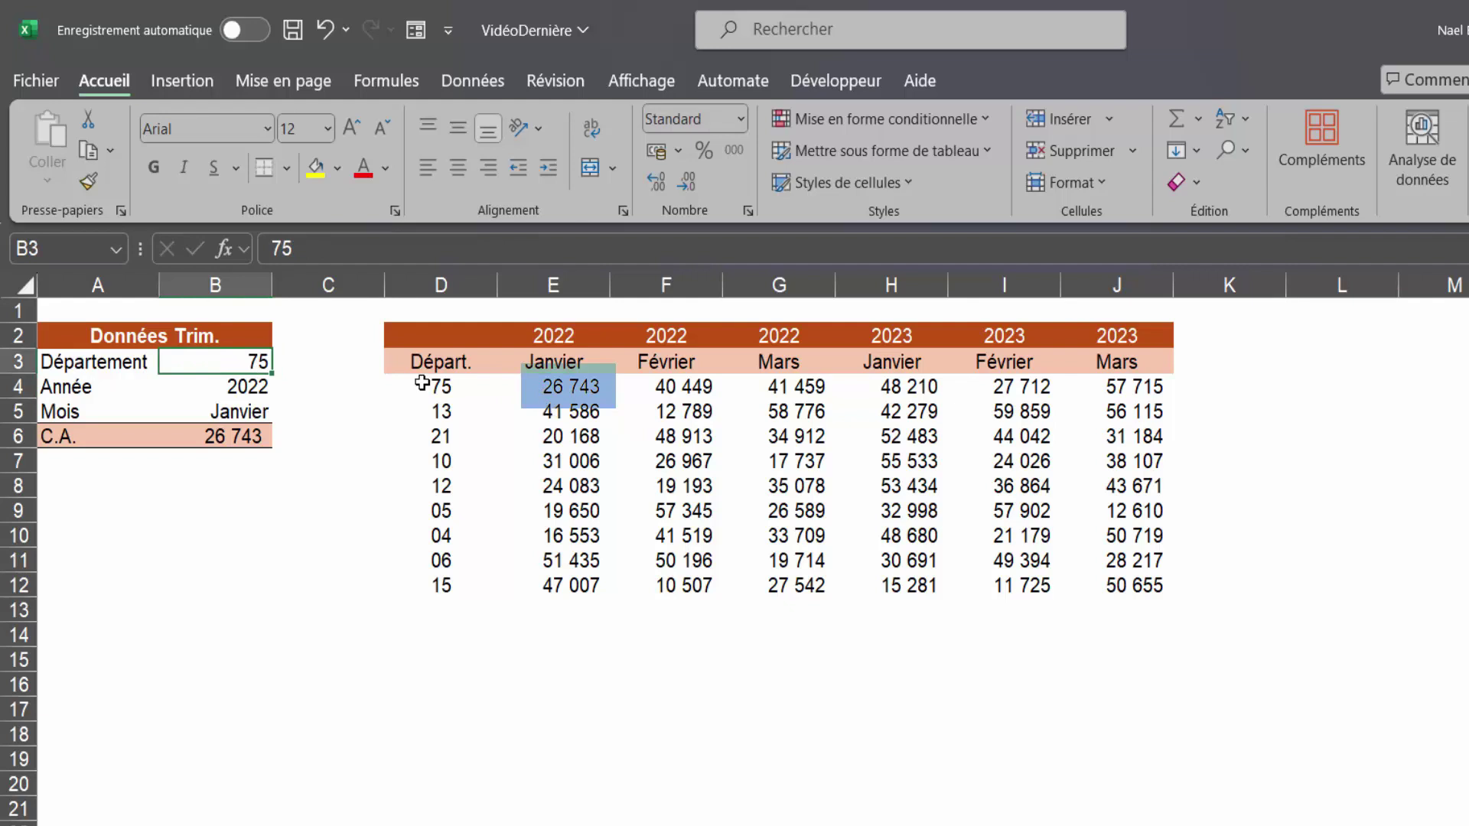
Set department 13 in B3 and year 2023 in B4, then check the B6 formula
type("13")
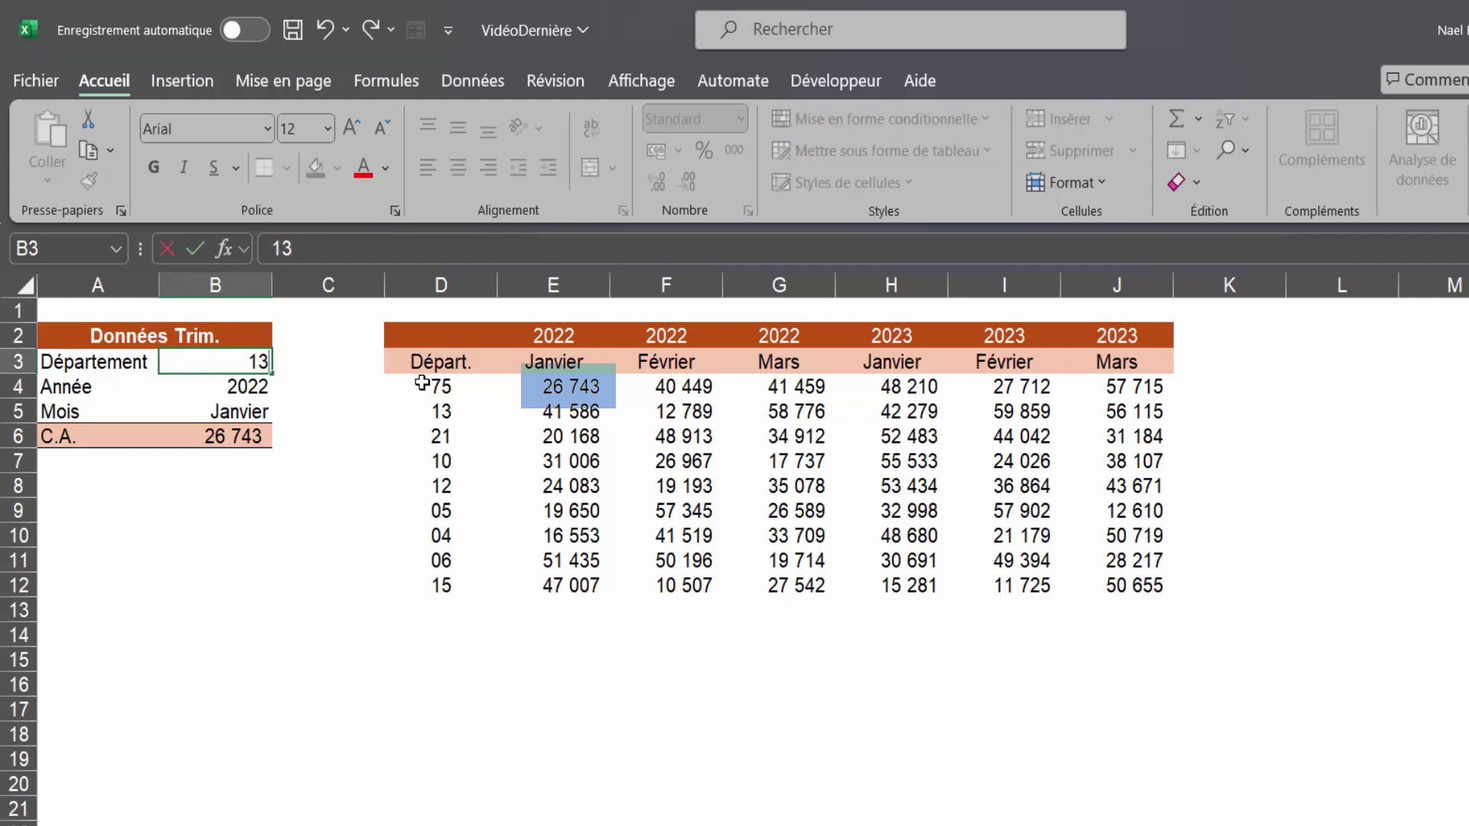
key("Return")
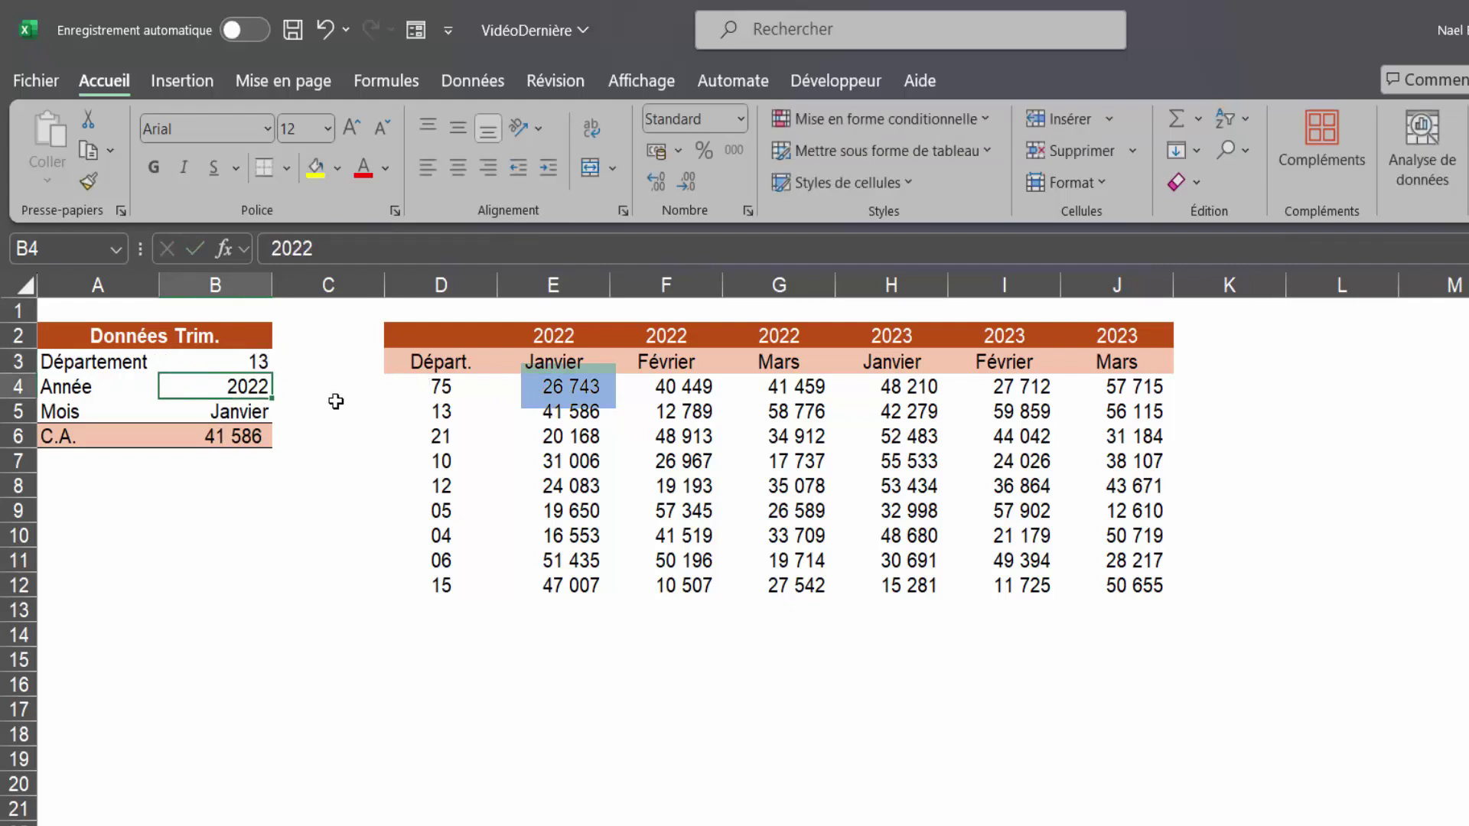
type("2023")
key("Return")
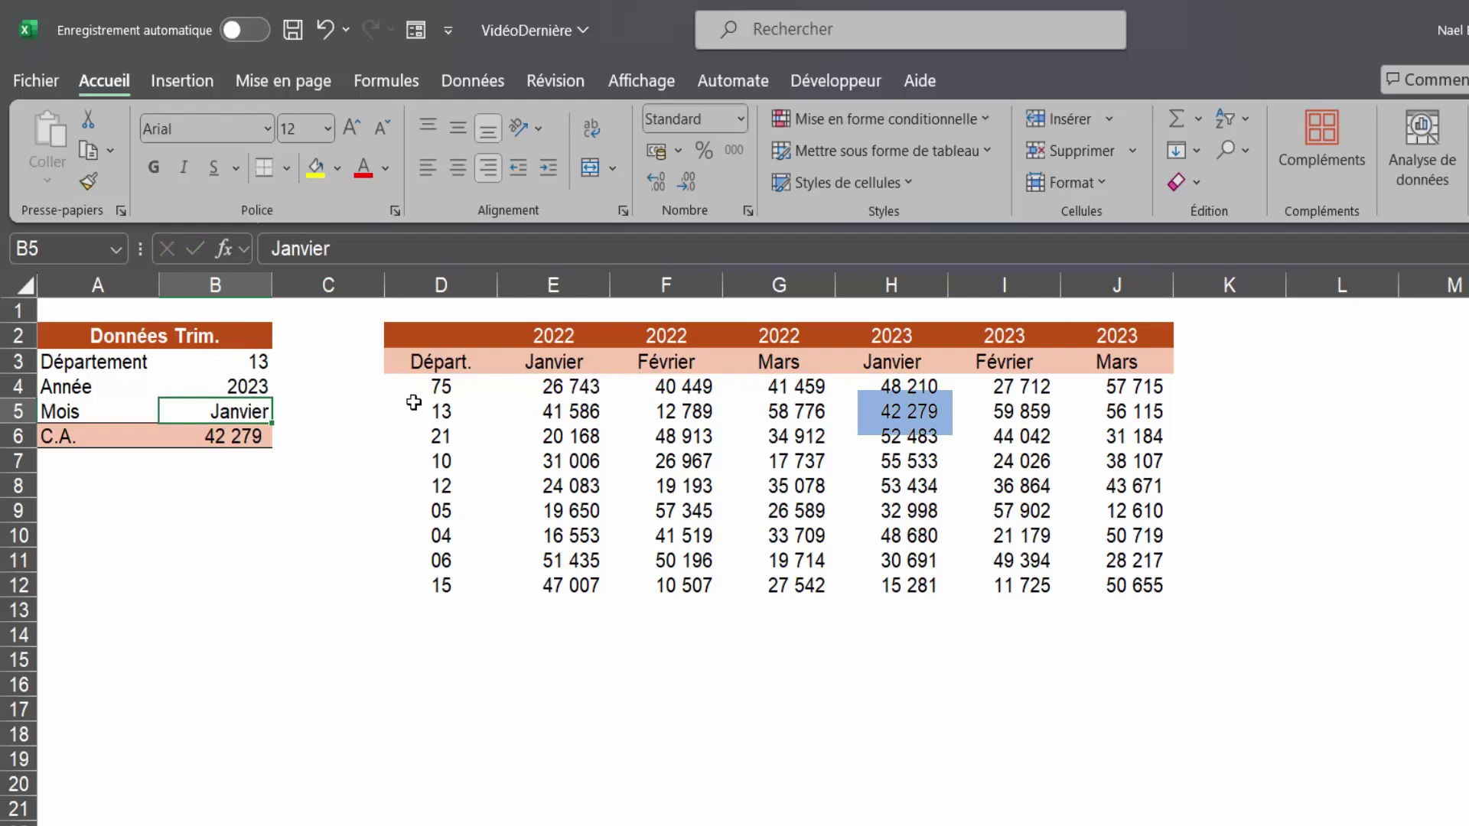
left_click(246, 442)
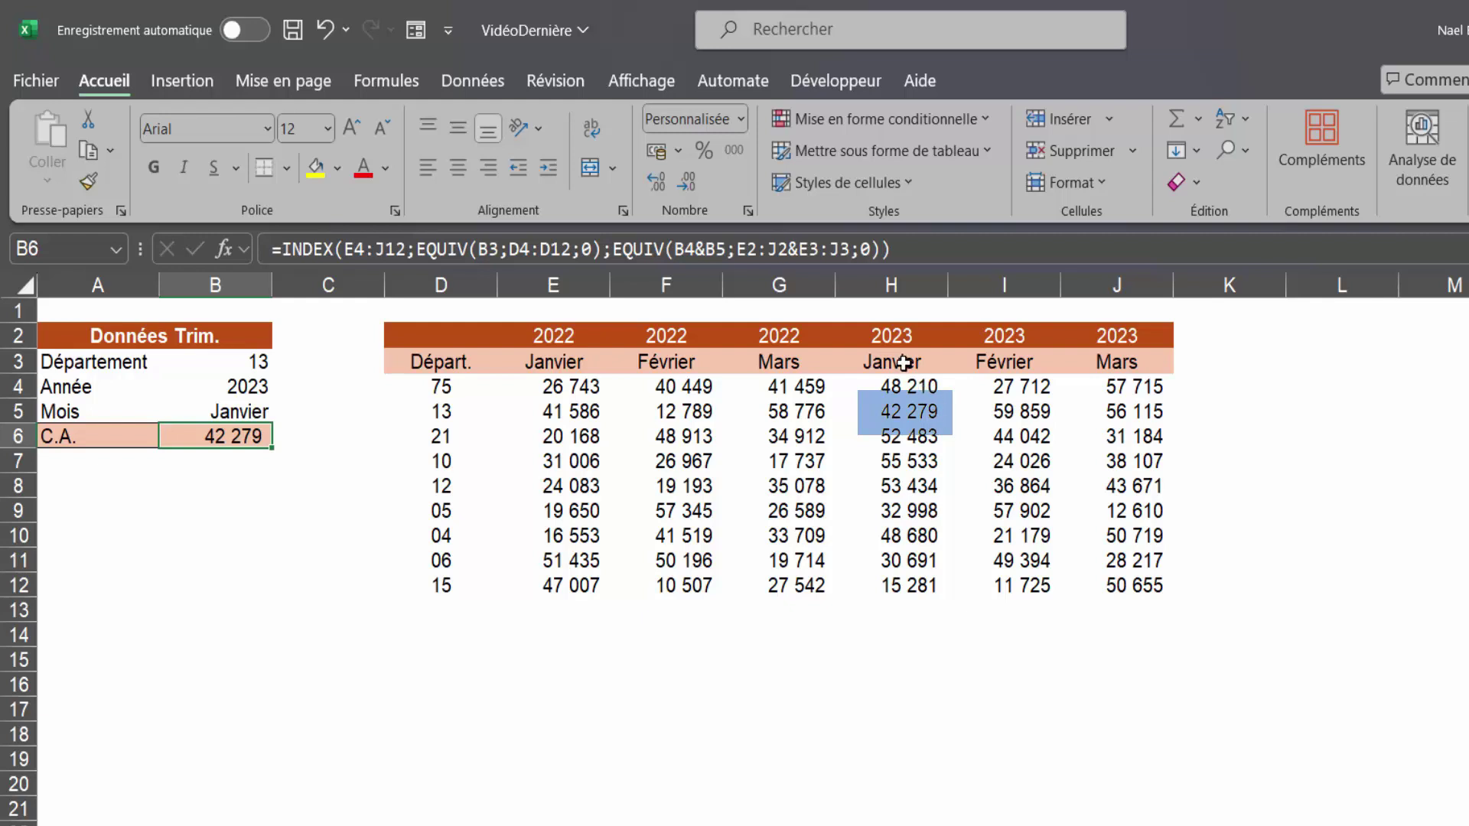
Verify the 42 279 result against the 2023 Janvier headers H2:H3 and value H5
left_click(897, 335)
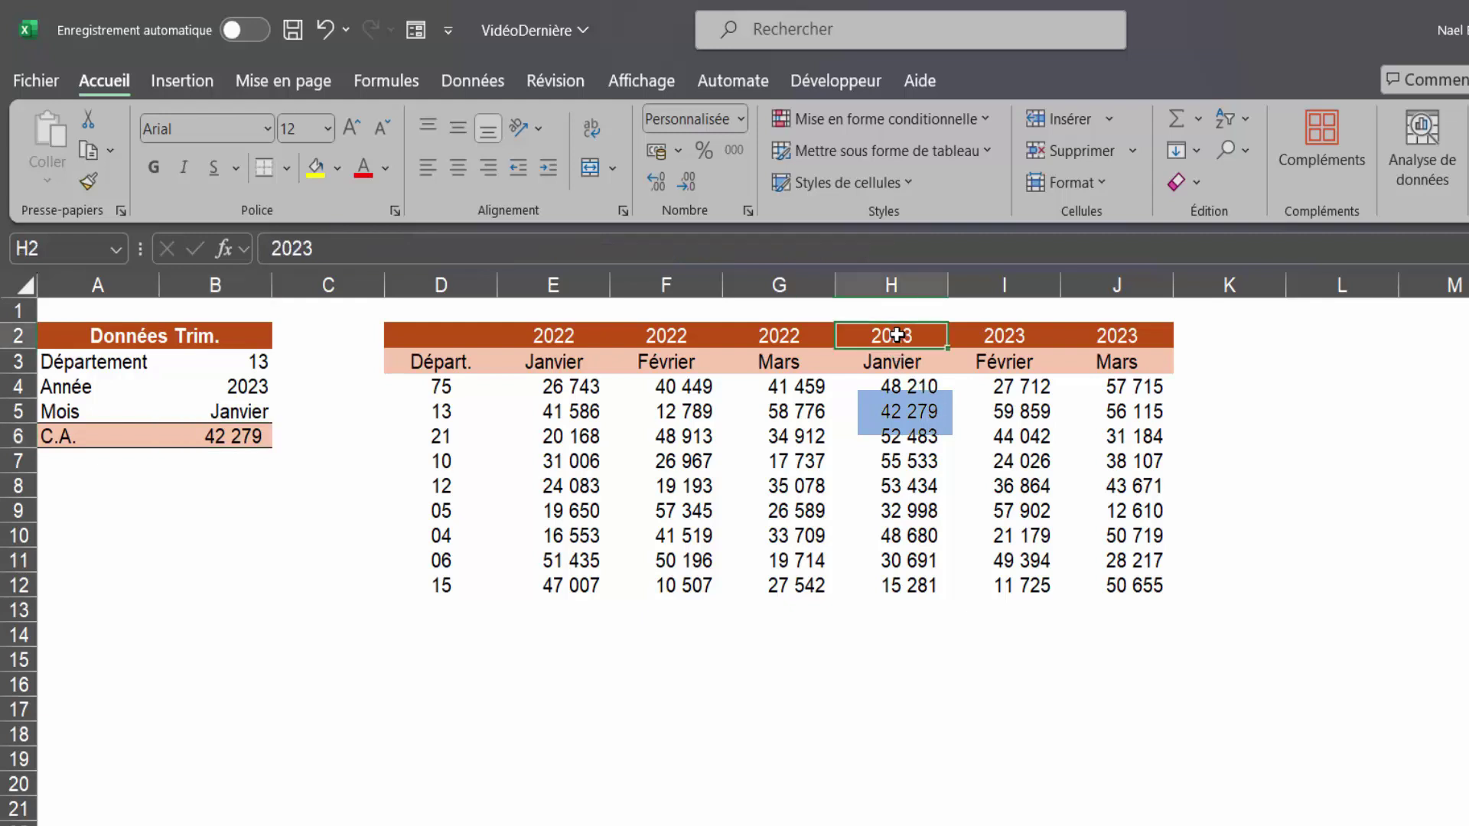
left_click_drag(897, 335, 896, 364)
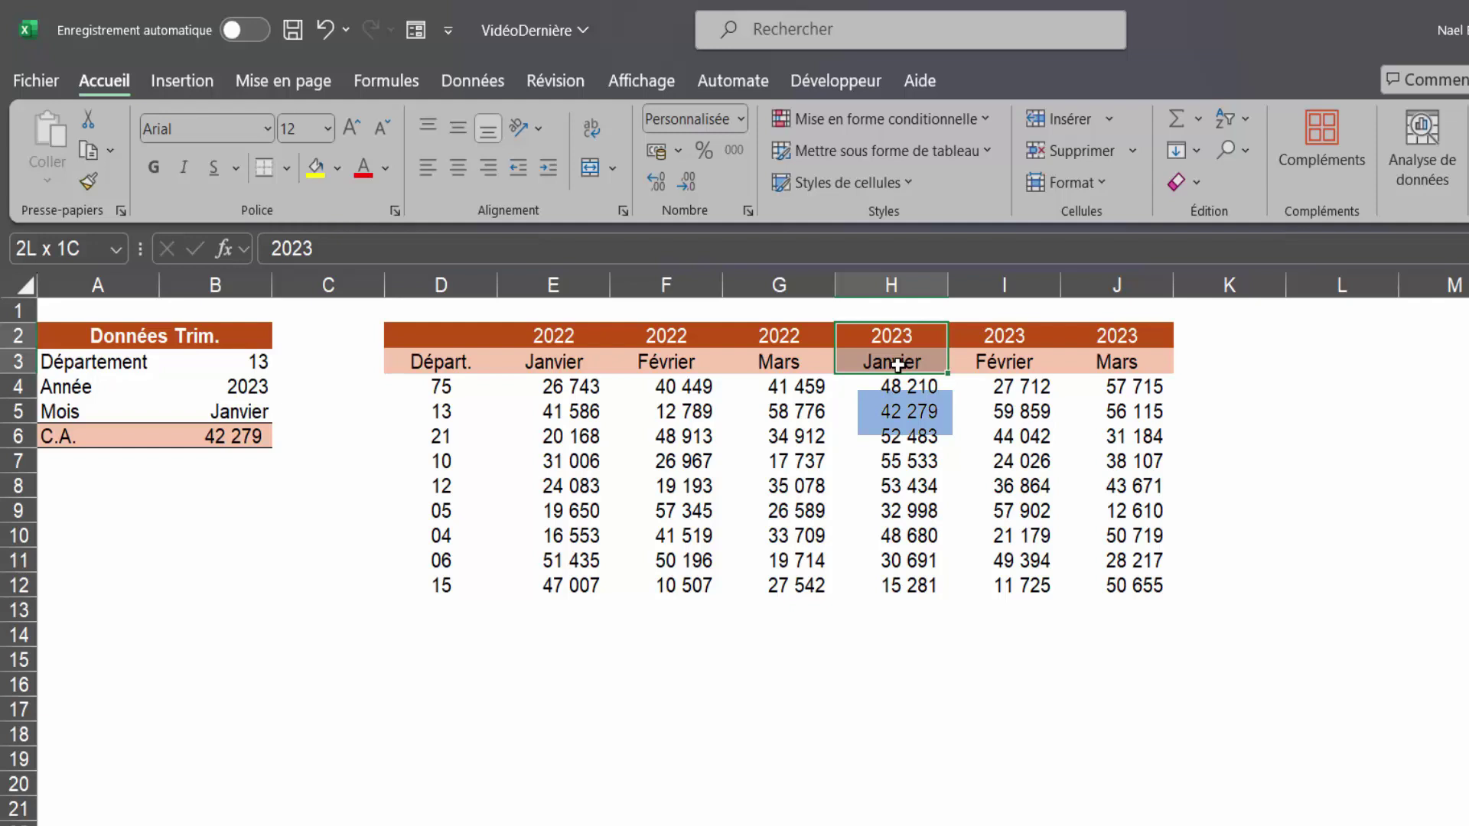
left_click_drag(896, 364, 897, 366)
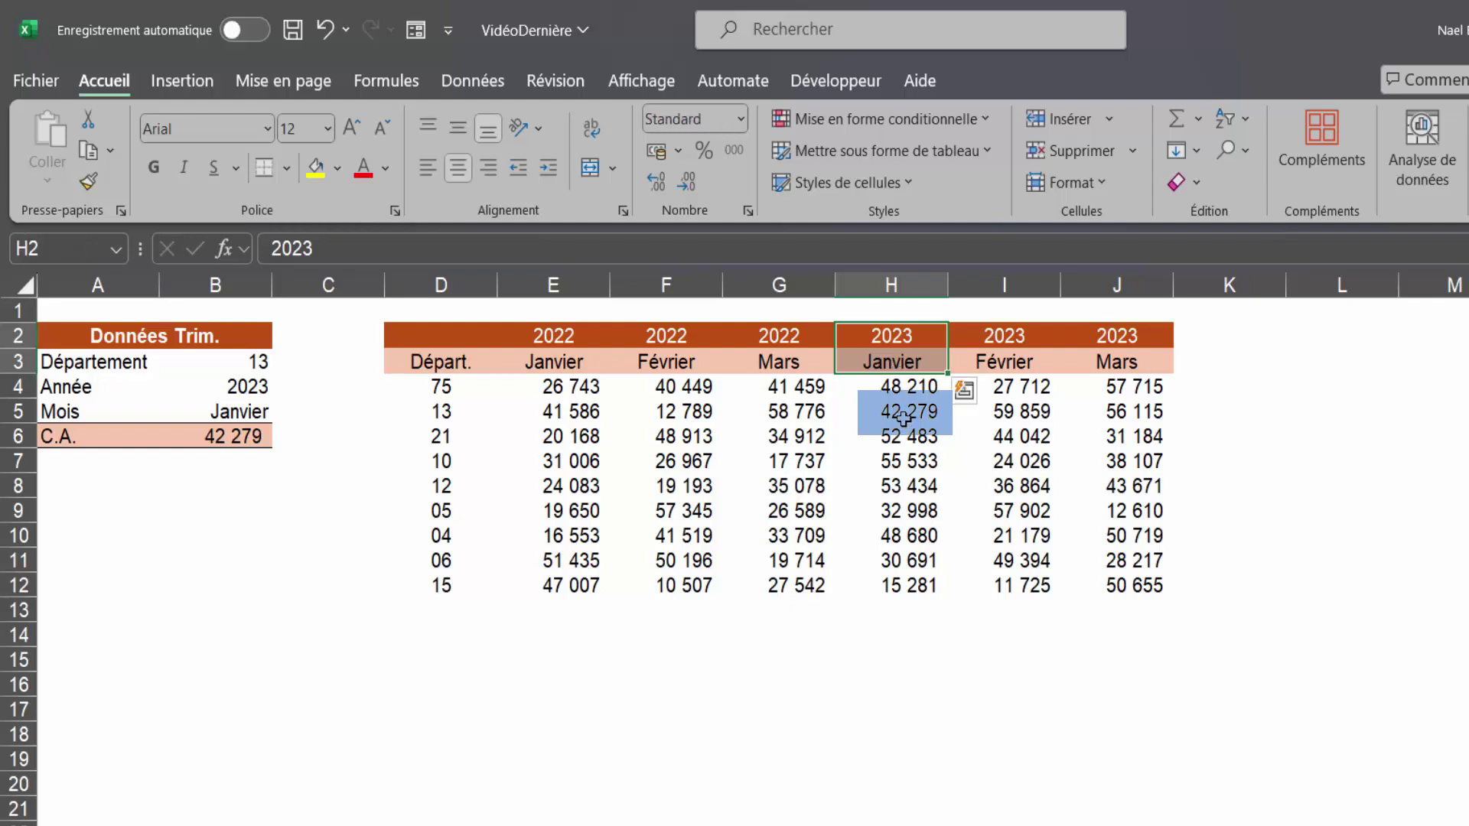
left_click(902, 413)
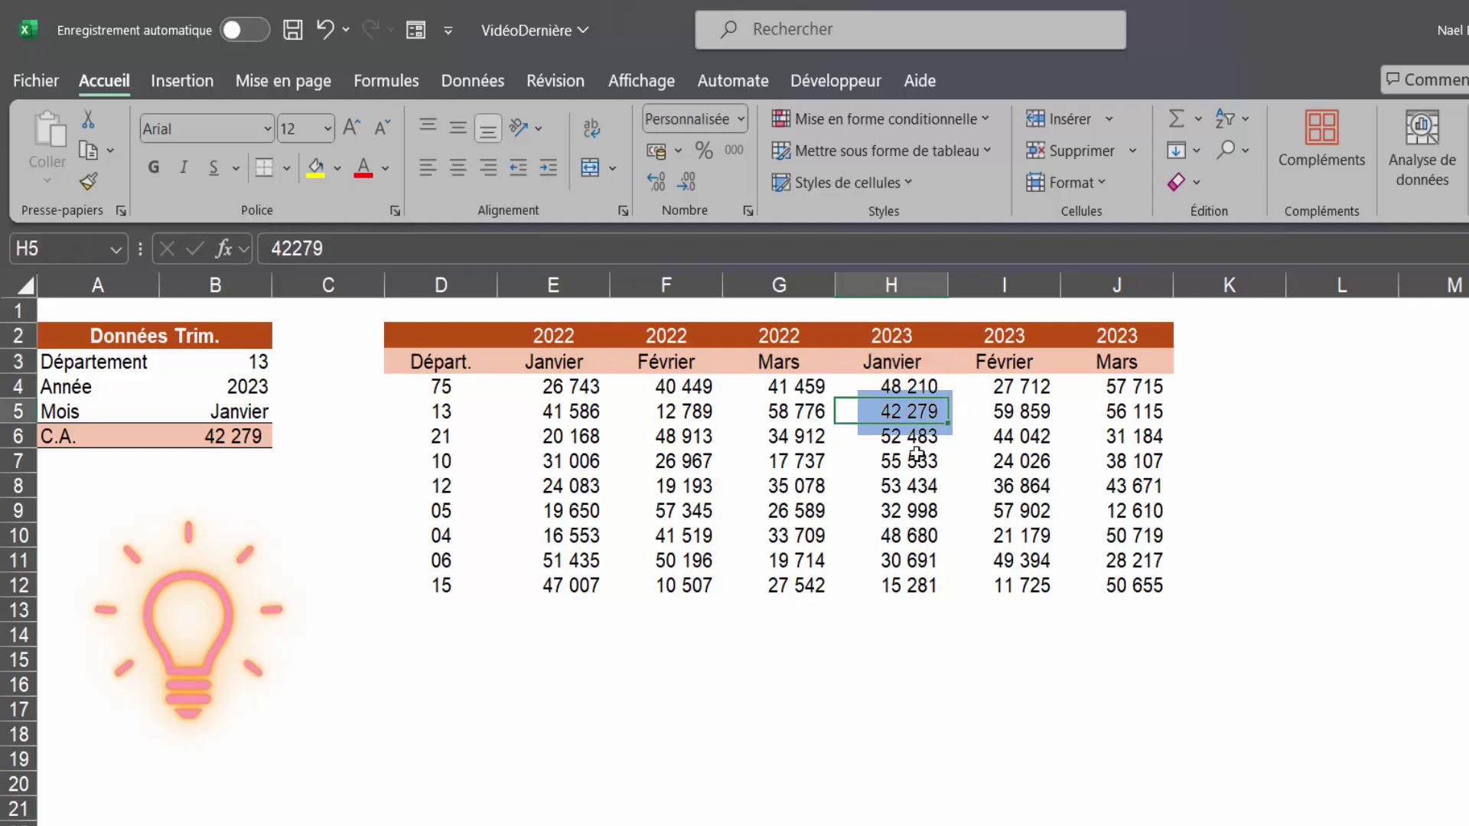